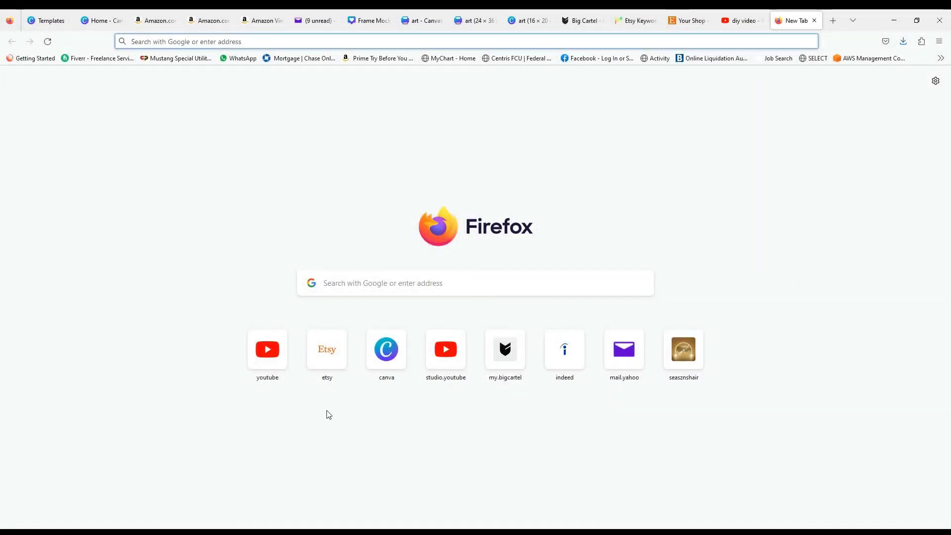
Step: Open Canva from the new browser tab, search for "Thumbnail" and choose the YouTube Thumbnail template category
left_click(387, 365)
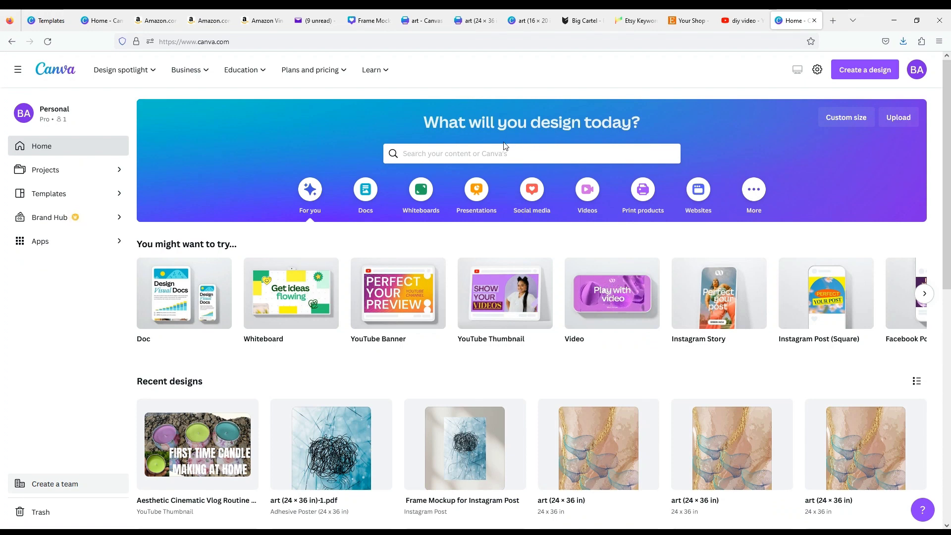
left_click(499, 153)
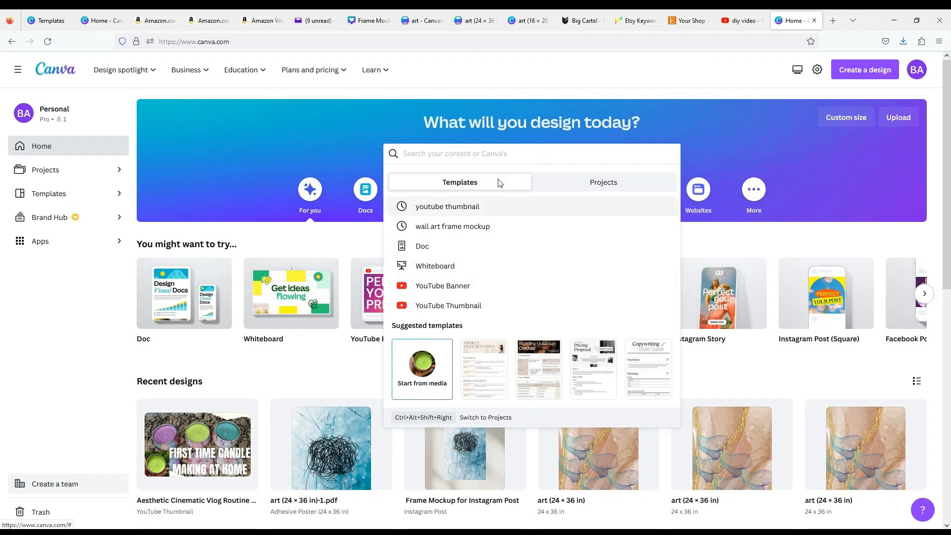
type("Th")
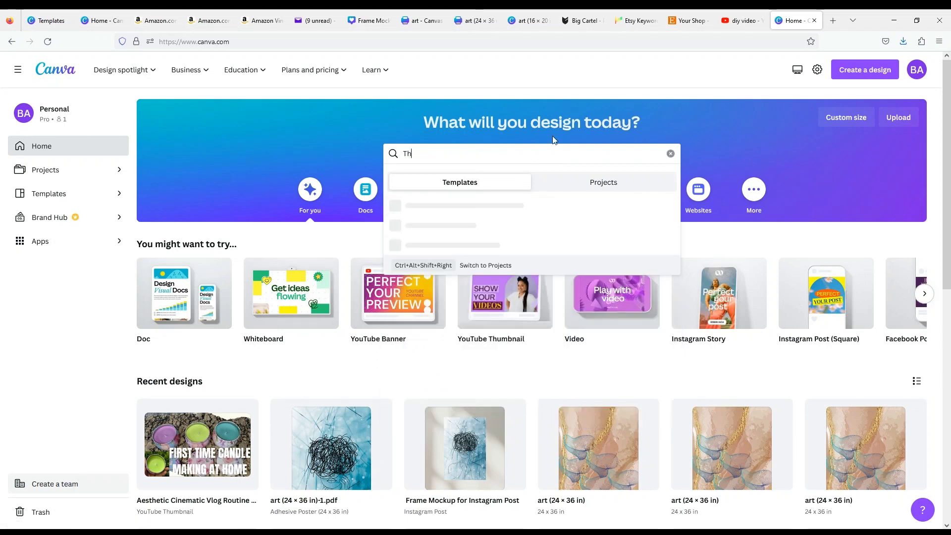
type("umbnail")
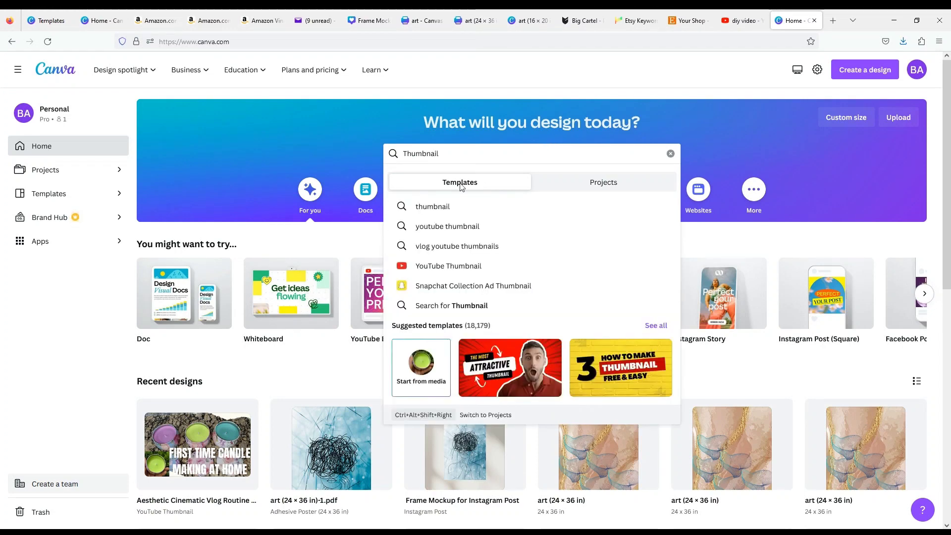
left_click(453, 266)
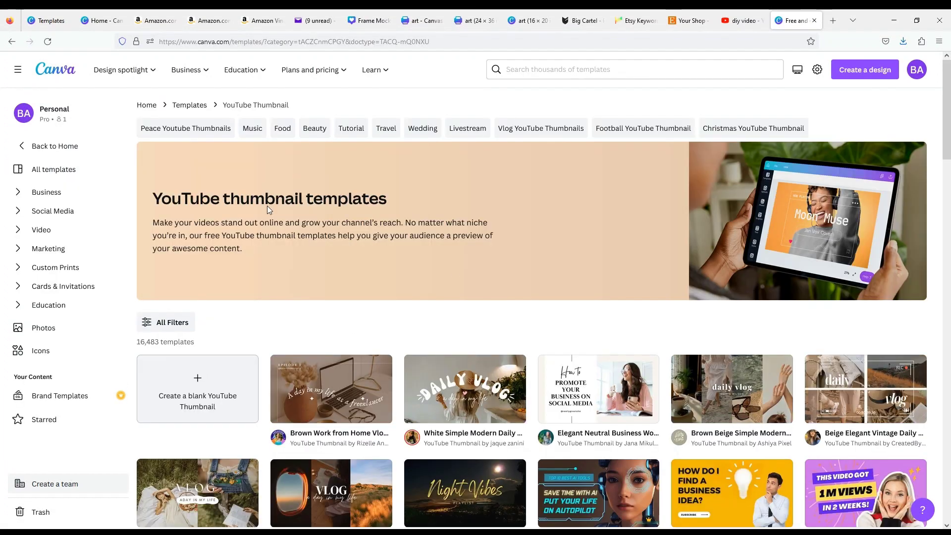
Step: Browse the YouTube thumbnail template gallery and create a blank YouTube Thumbnail design
scroll(380, 224, "down", 3)
scroll(233, 173, "up", 3)
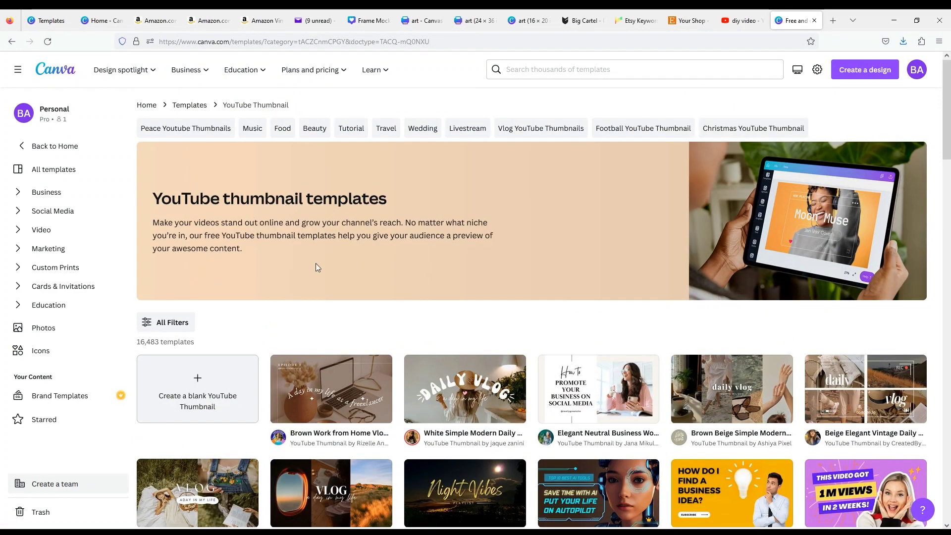
scroll(359, 263, "down", 2)
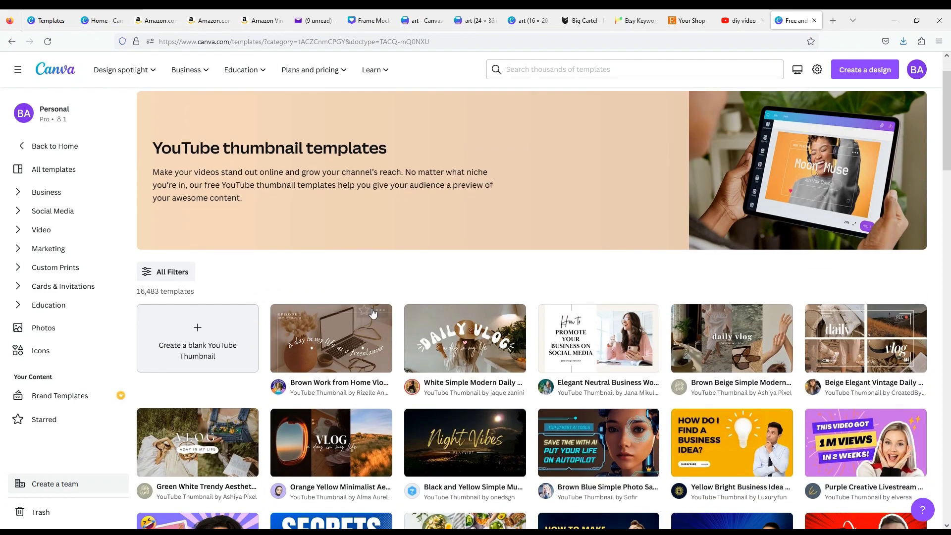
scroll(375, 317, "down", 2)
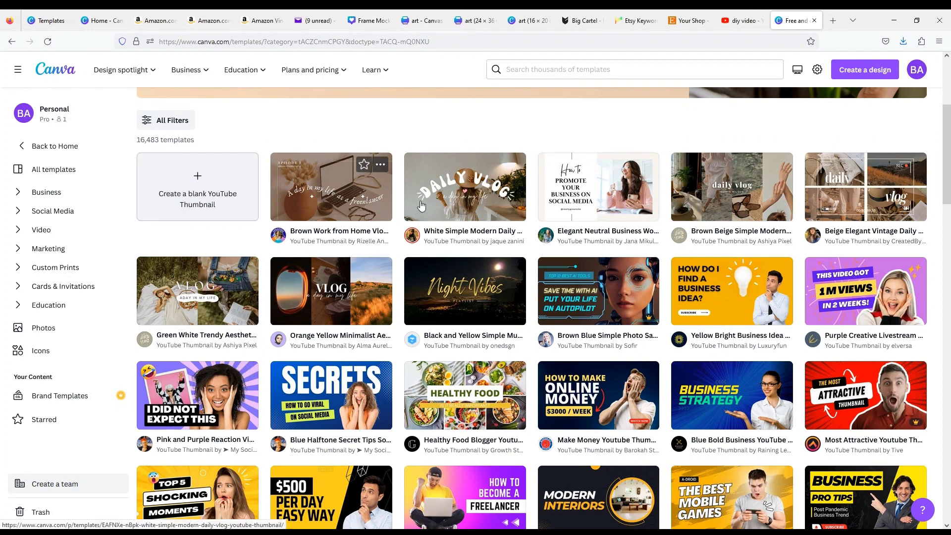
scroll(264, 304, "down", 10)
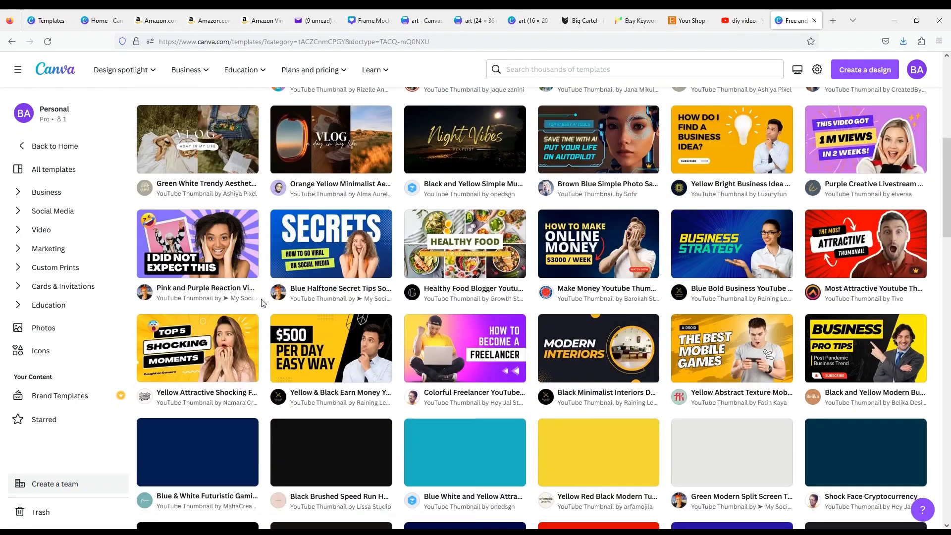
scroll(419, 311, "down", 4)
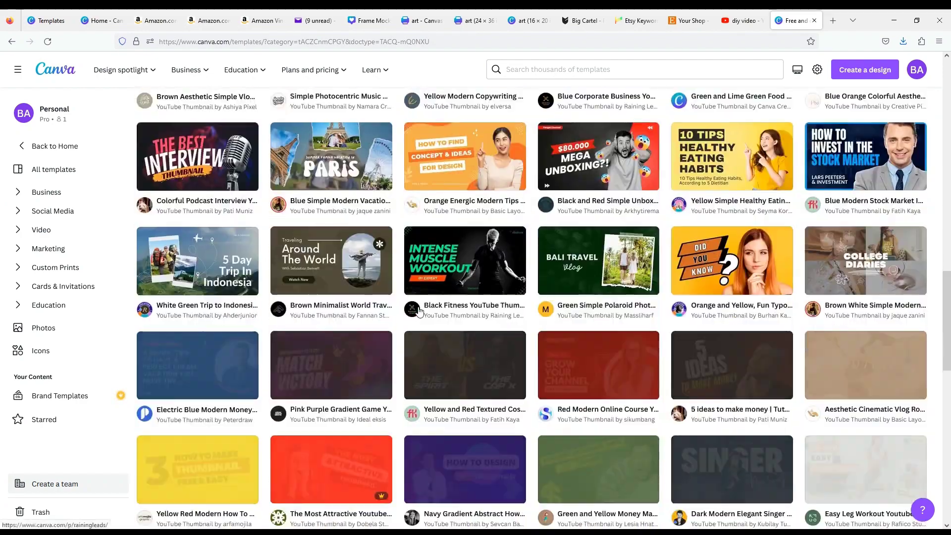
scroll(418, 311, "up", 14)
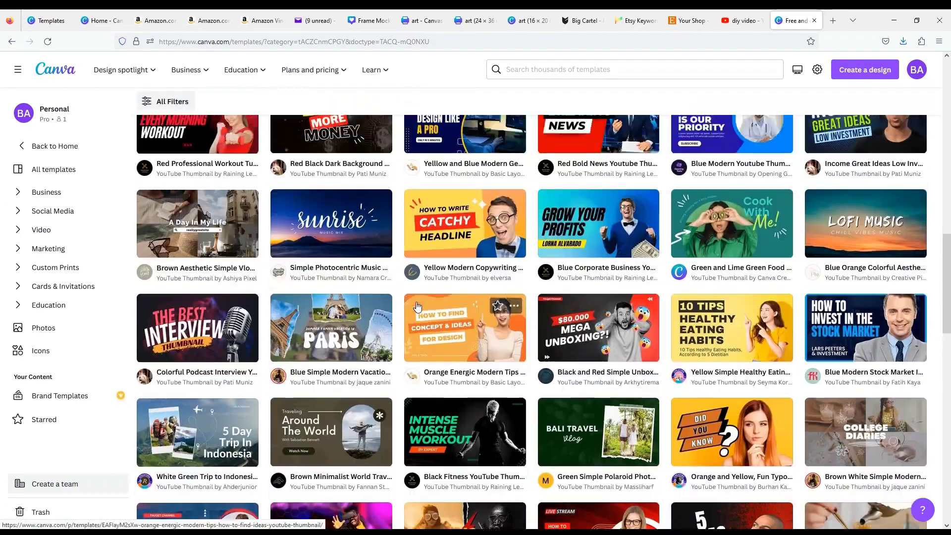
scroll(415, 301, "up", 5)
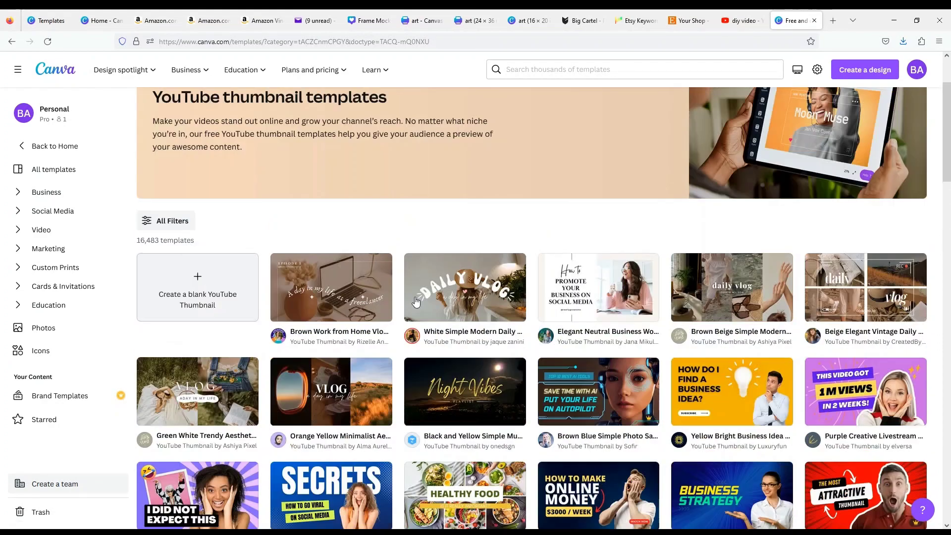
scroll(355, 327, "down", 2)
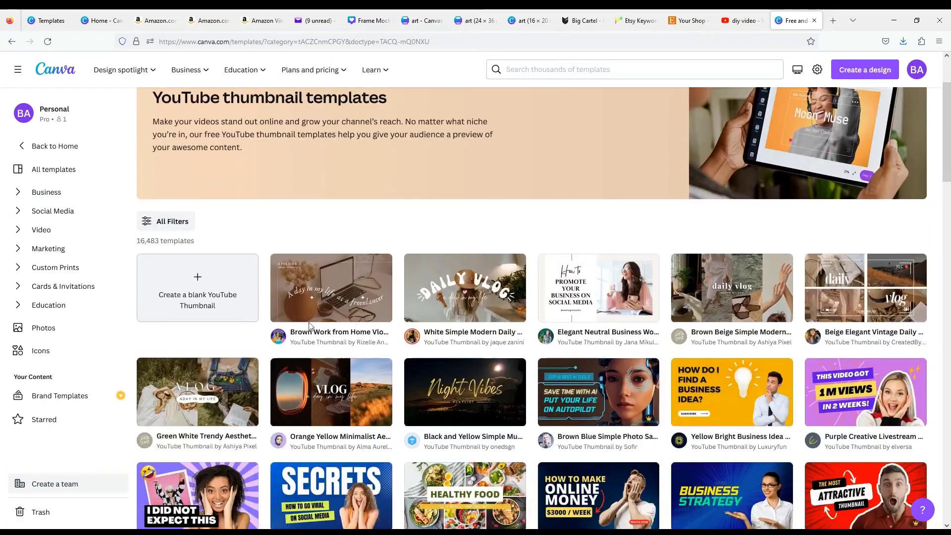
left_click(203, 285)
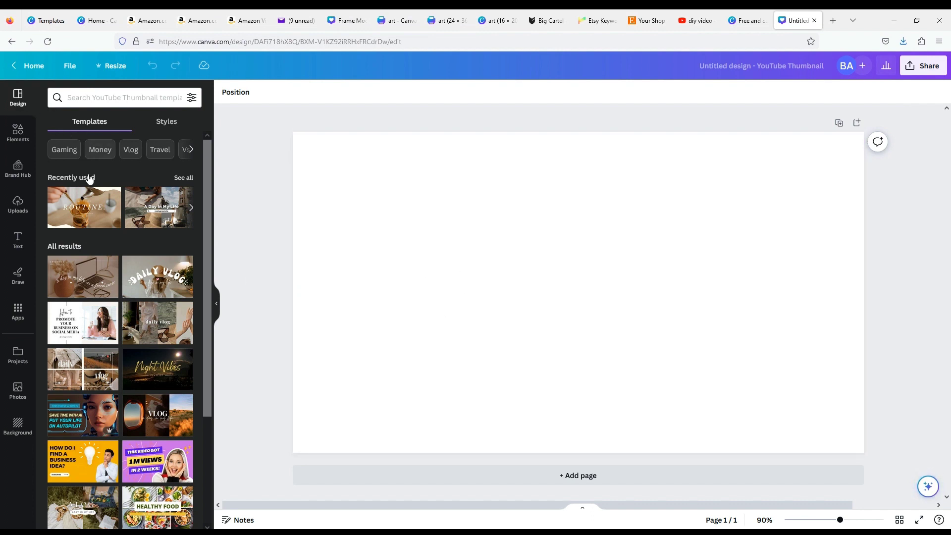
Step: Apply the Most Attractive Youtube Thumbnail template to the blank page and return to the template list
scroll(96, 301, "down", 10)
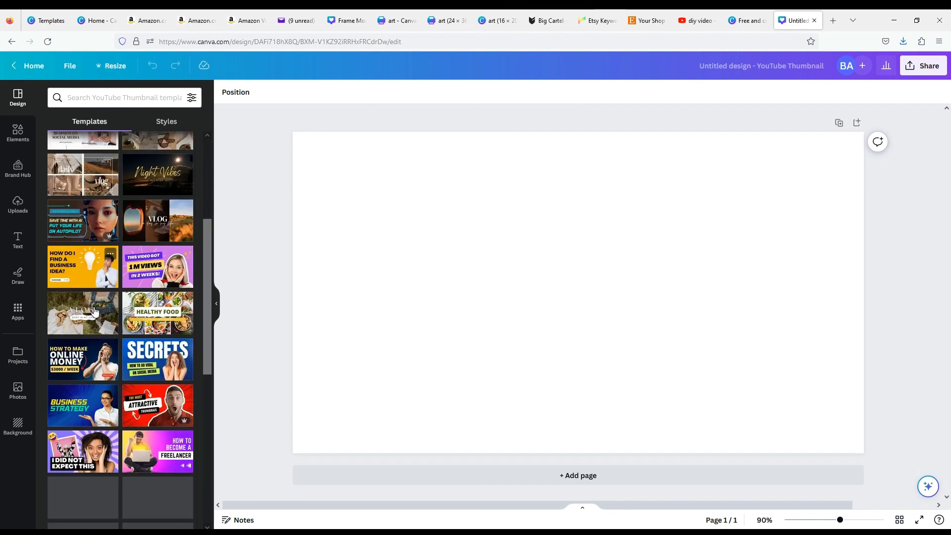
scroll(95, 311, "down", 1)
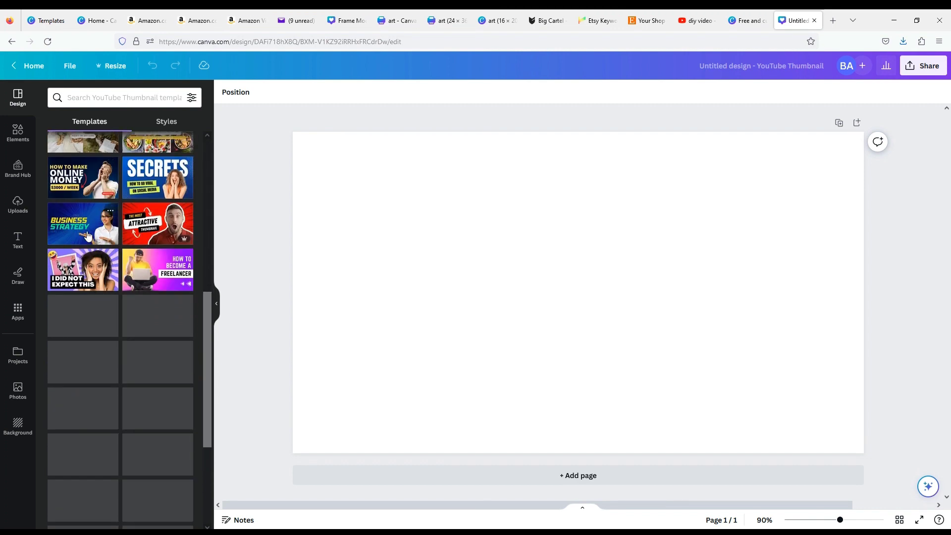
left_click_drag(88, 235, 322, 220)
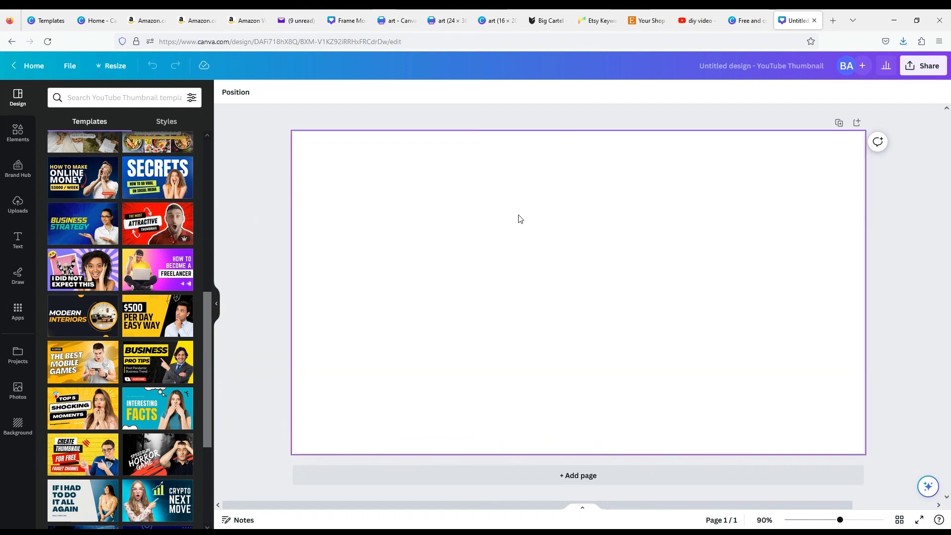
left_click_drag(87, 221, 118, 221)
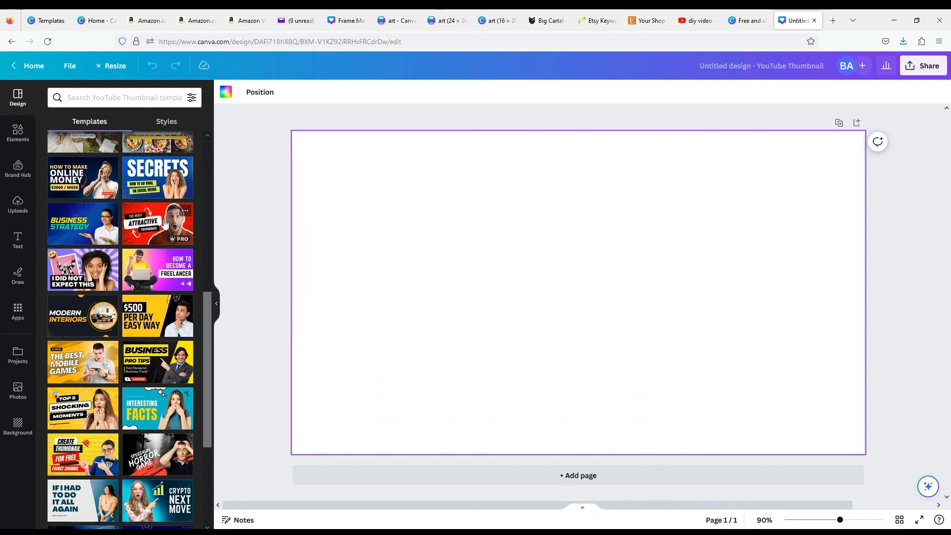
left_click(165, 223)
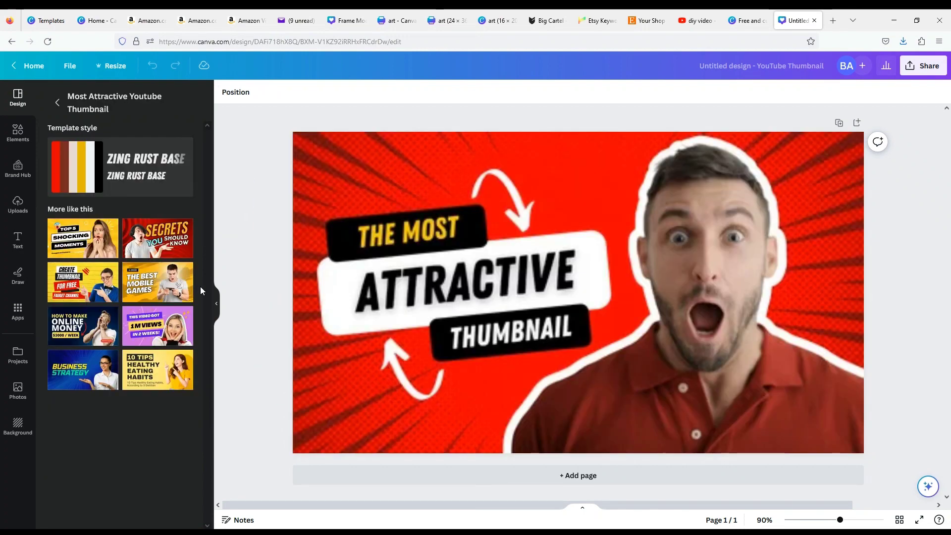
left_click(57, 102)
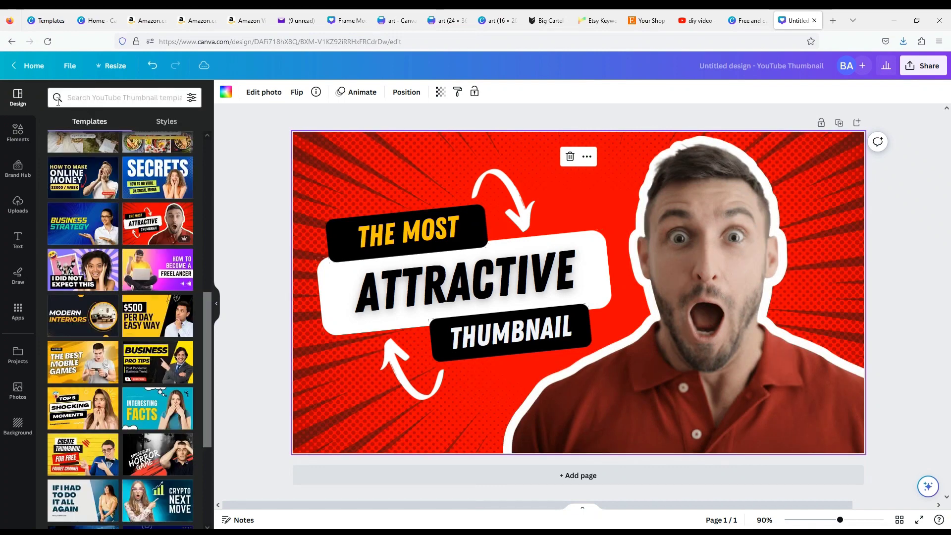
Step: Add the Blue Bold Business YouTube Thumbnail template as a second page and delete that page
left_click(103, 234)
left_click(706, 374)
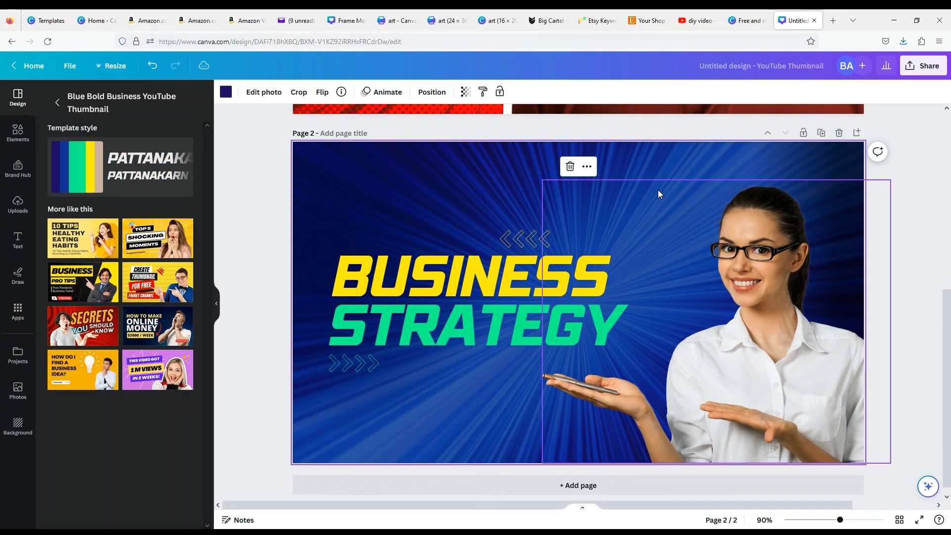
left_click(839, 133)
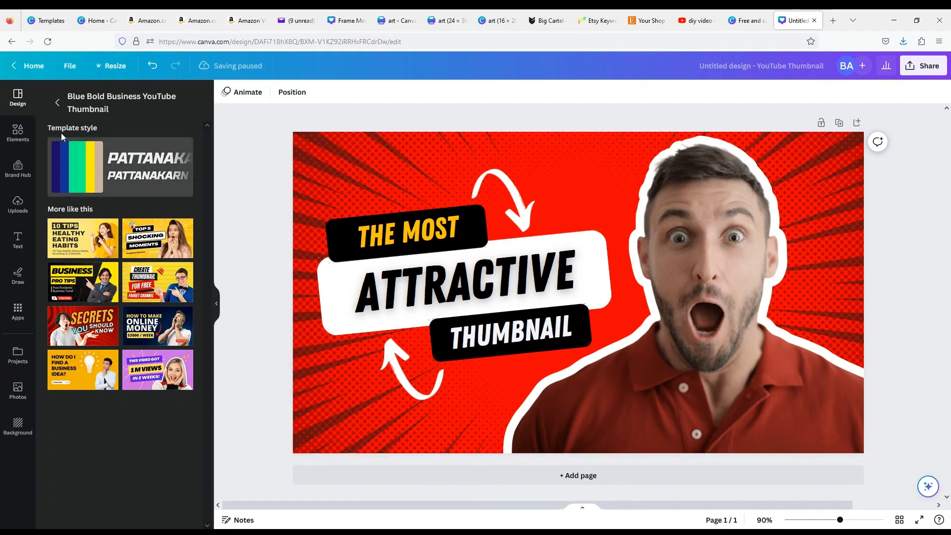
Step: Try the Blue Bold Business and the Green White Trendy Aesthetic Modern Vlog templates on the page and clear it back to blank
left_click(58, 103)
left_click_drag(88, 231, 354, 207)
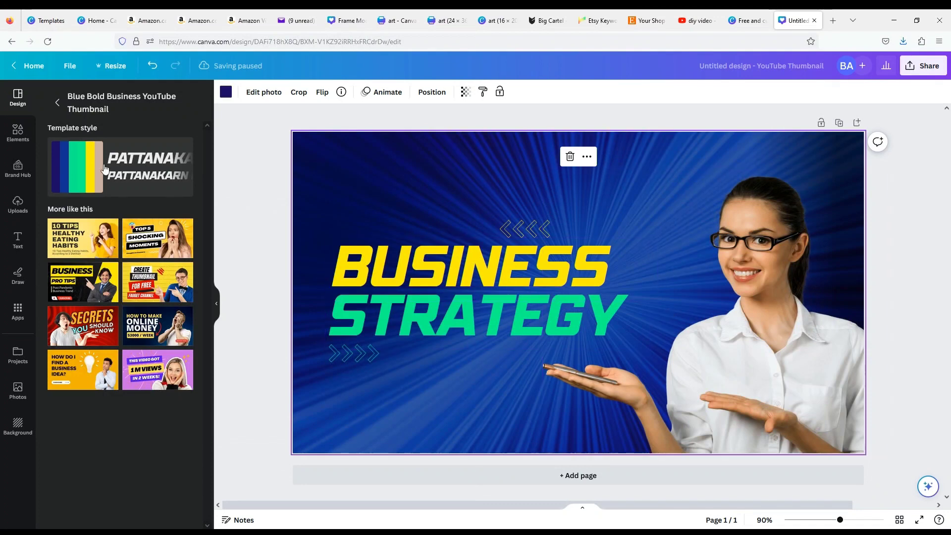
left_click(65, 102)
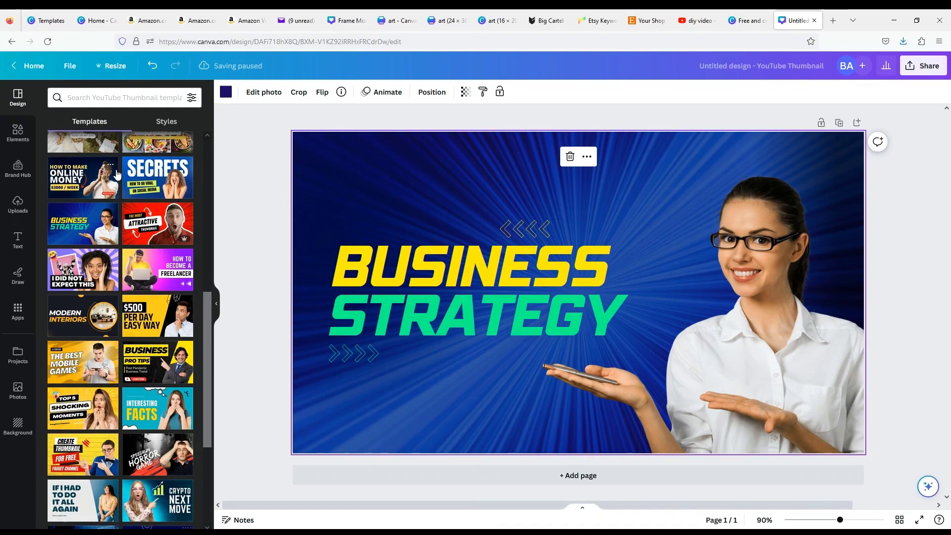
scroll(119, 176, "up", 3)
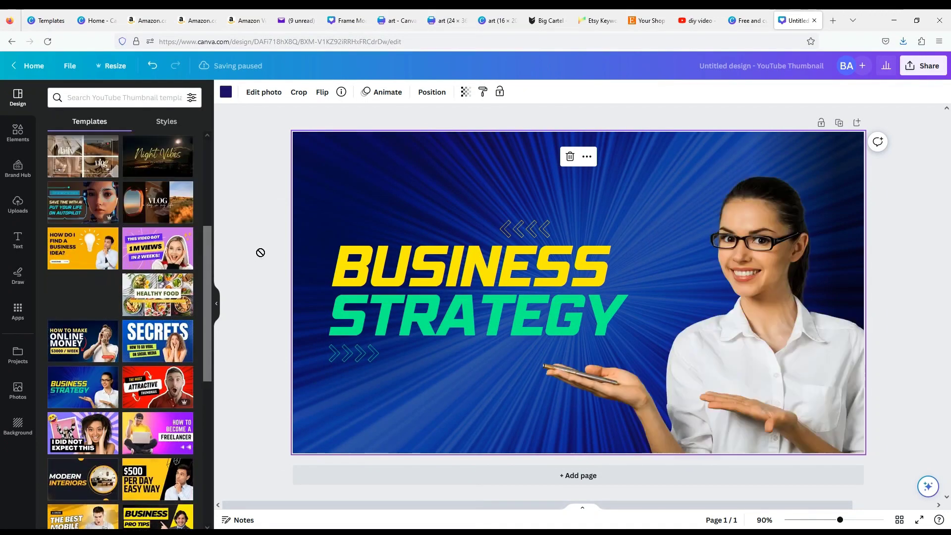
key("ctrl+z")
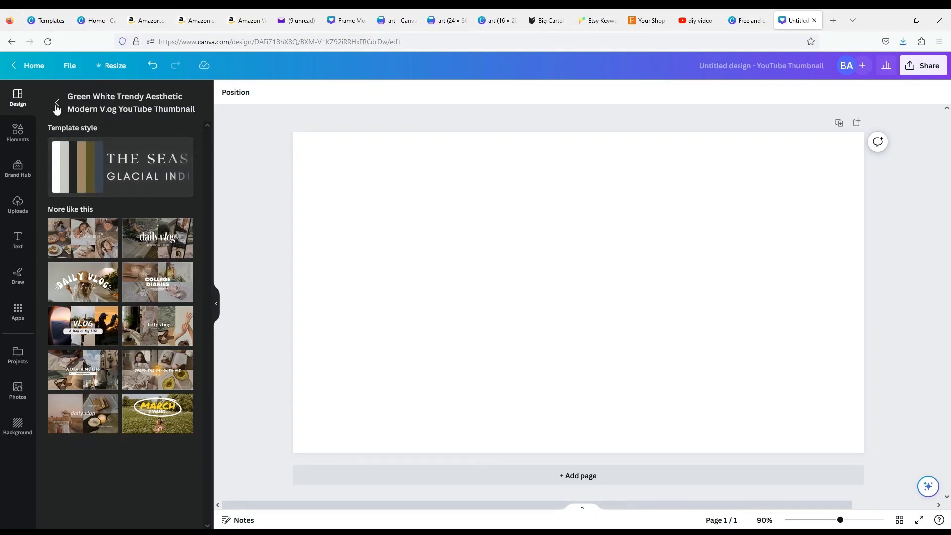
Step: Apply the orange living-room photo with the wicker chair from the background library to the blank page
left_click(17, 133)
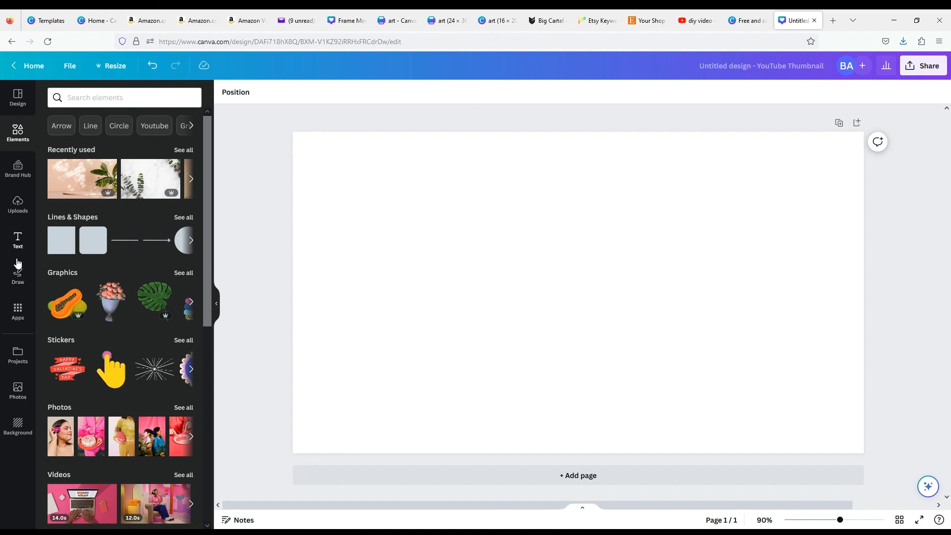
left_click(18, 426)
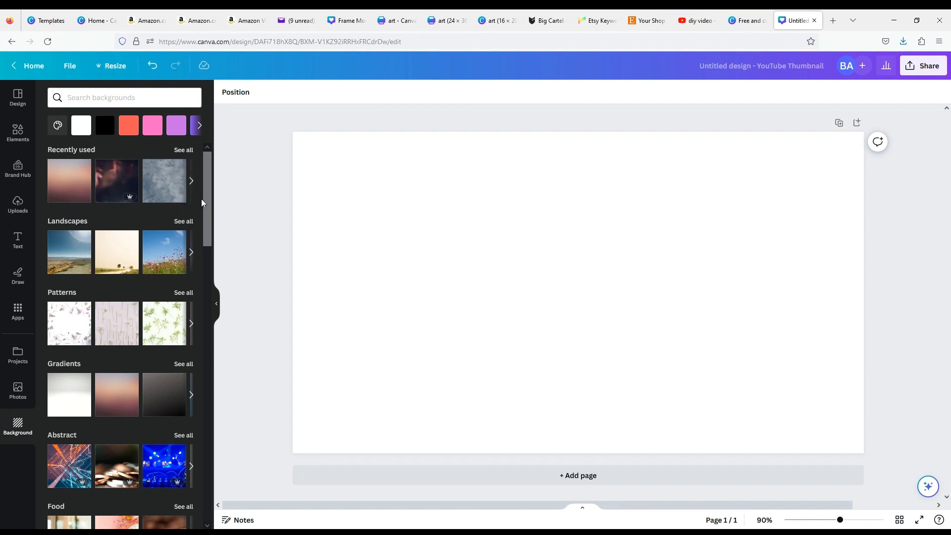
left_click_drag(209, 199, 191, 260)
scroll(191, 260, "down", 5)
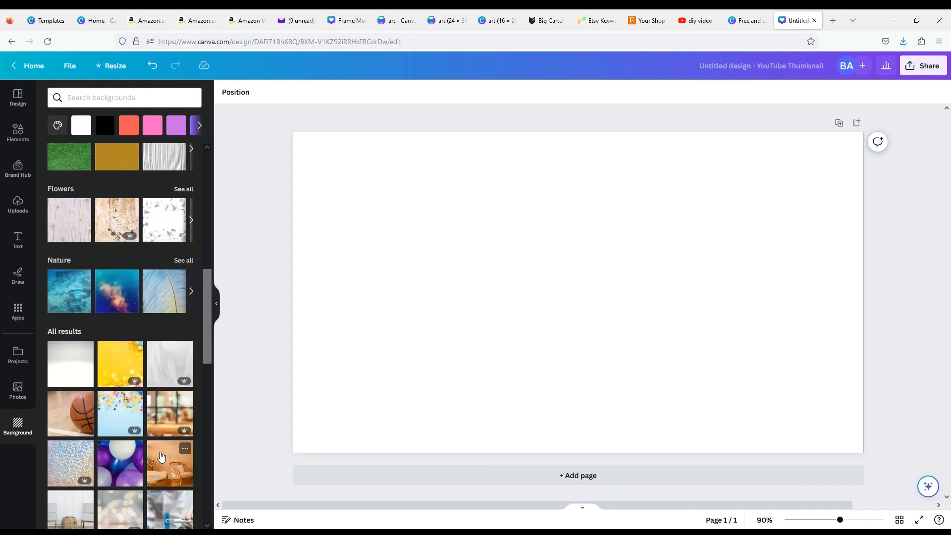
left_click(172, 479)
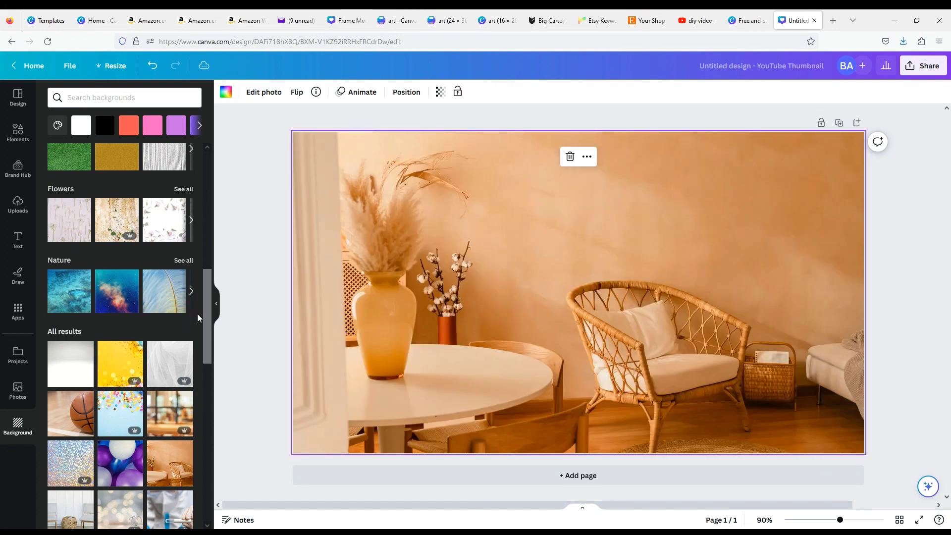
Step: Replace the background with the coffee beans photo from Food and with the blue DJ mixer photo from Abstract
scroll(198, 318, "down", 5)
scroll(201, 338, "up", 3)
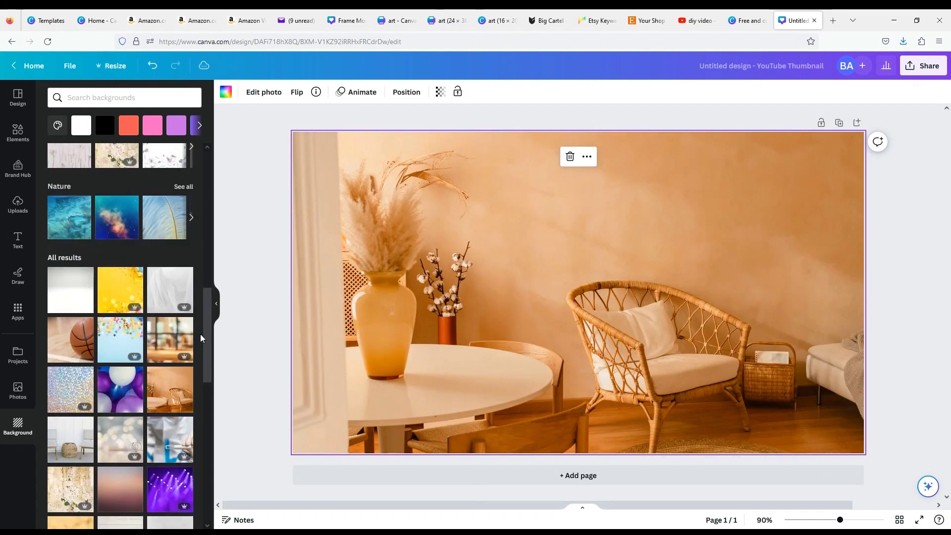
scroll(200, 339, "up", 6)
left_click(169, 336)
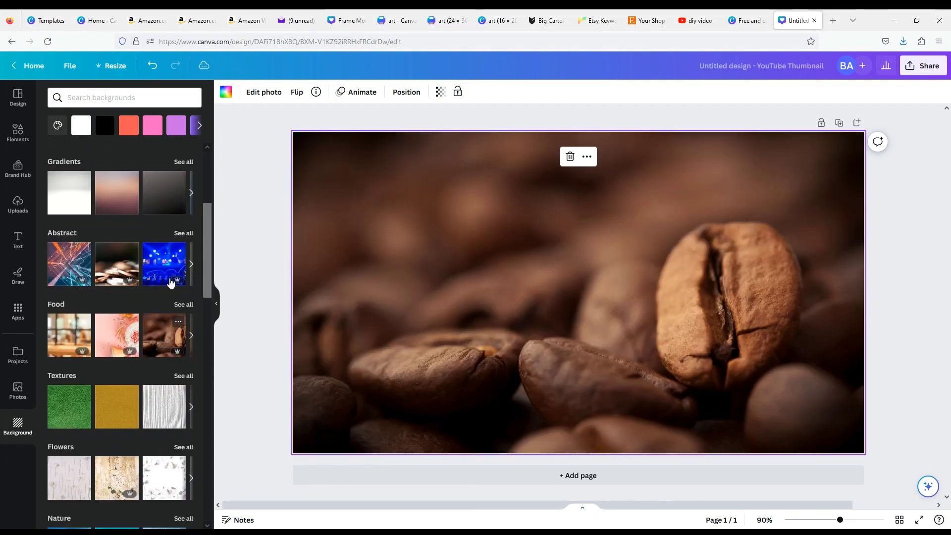
left_click(171, 283)
Step: Search the background library for "brown background"
left_click(157, 98)
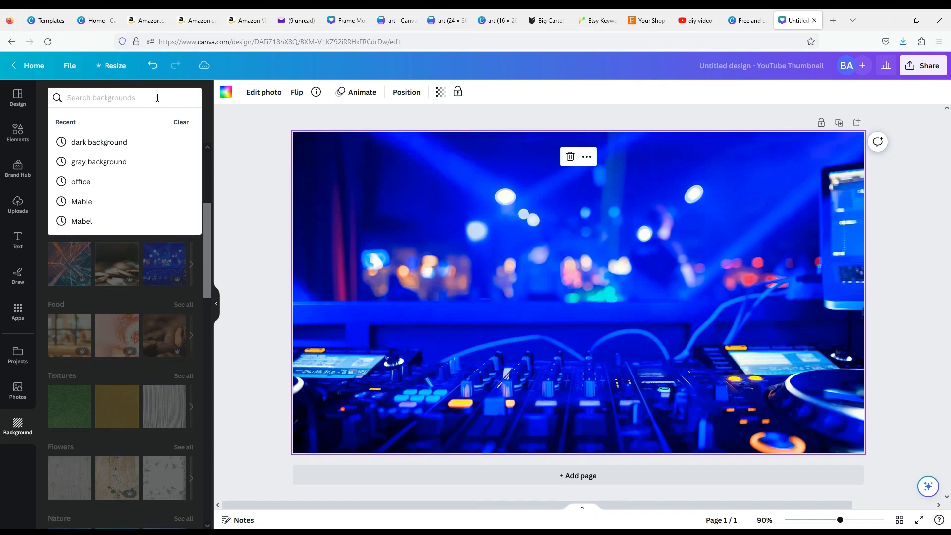
type("br")
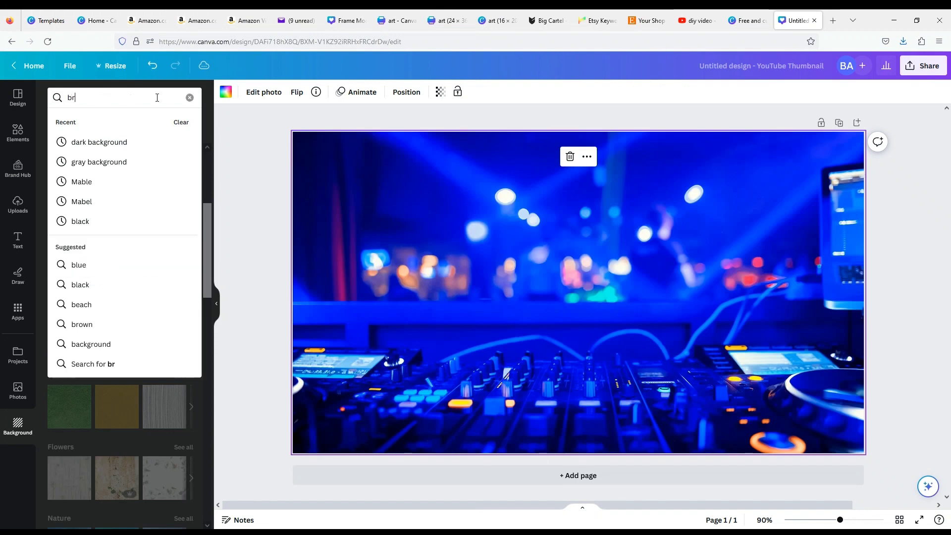
type("won b")
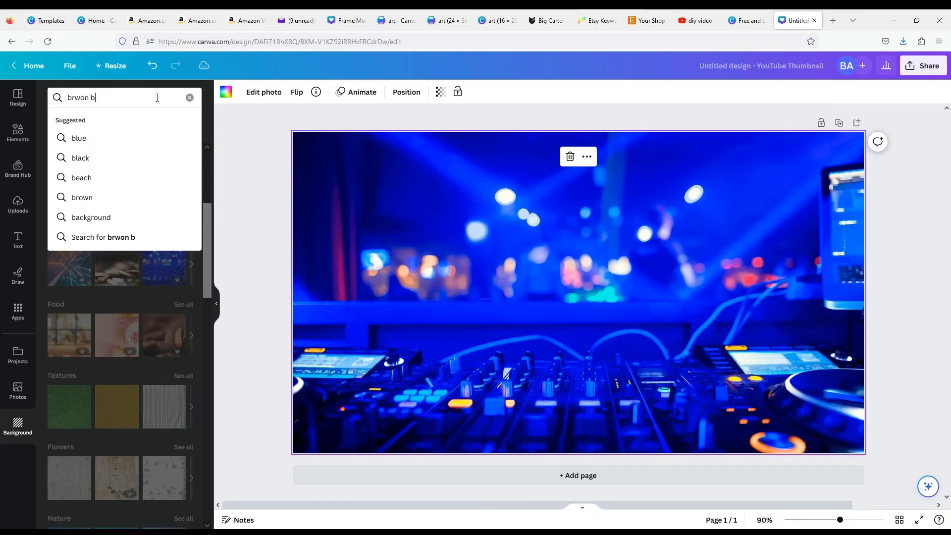
type("ackg")
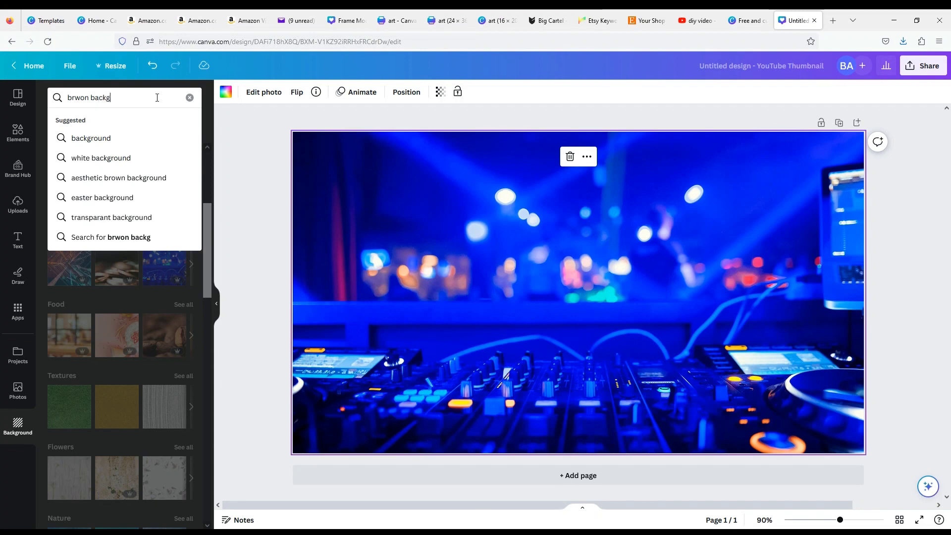
type("round")
key("Return")
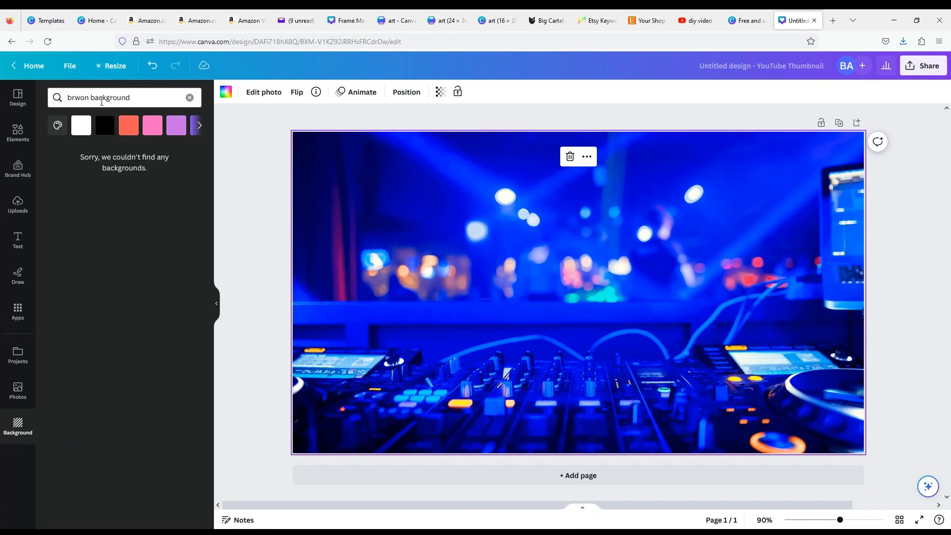
left_click(86, 96)
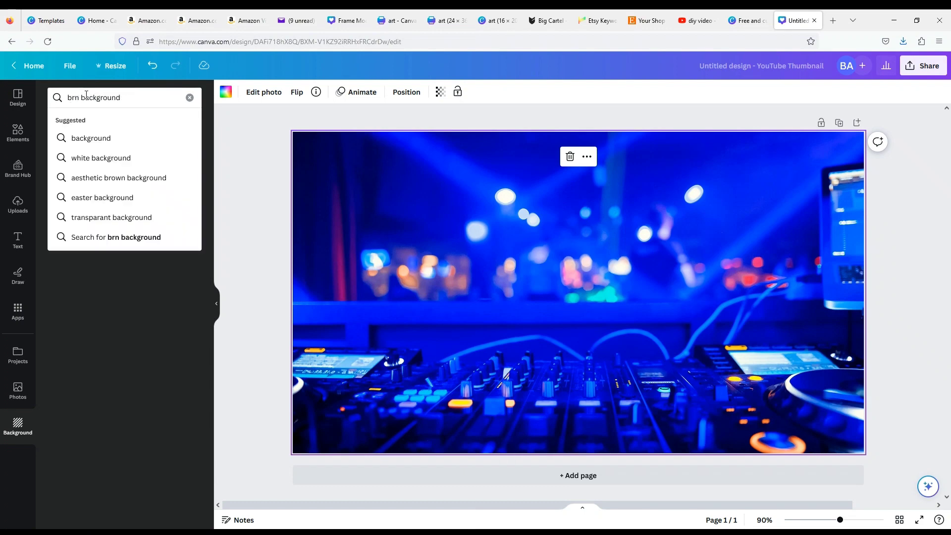
type("ow")
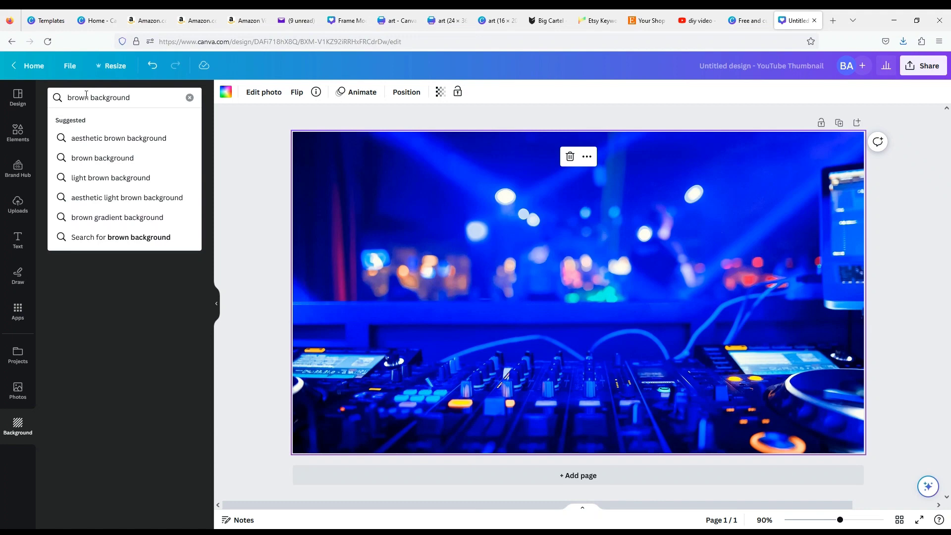
key("Return")
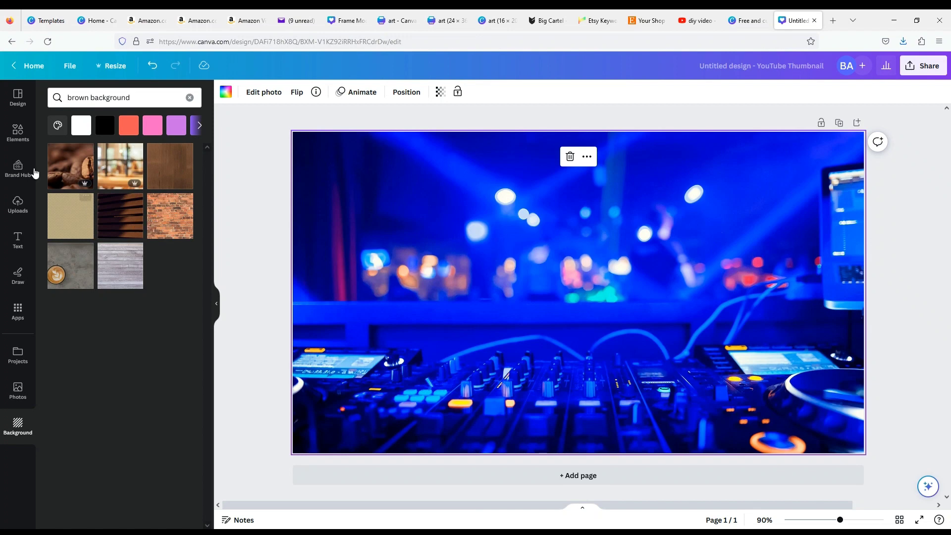
Step: Search the elements library for "brown background" and list all matching photos
left_click(16, 141)
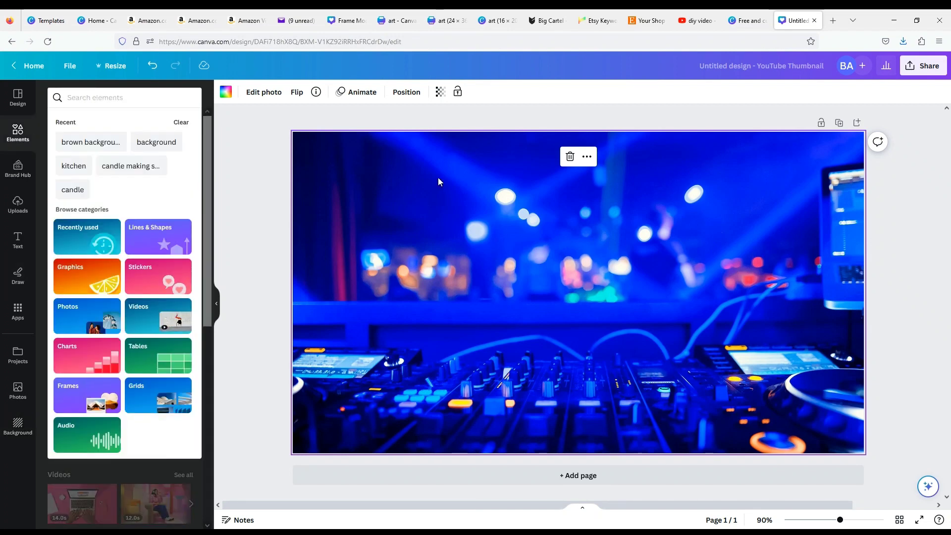
type("brown")
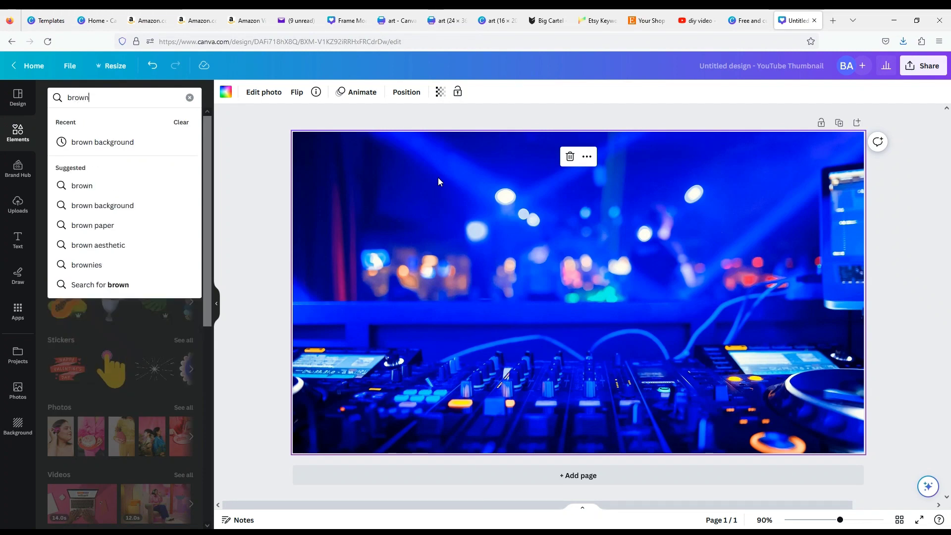
left_click(110, 145)
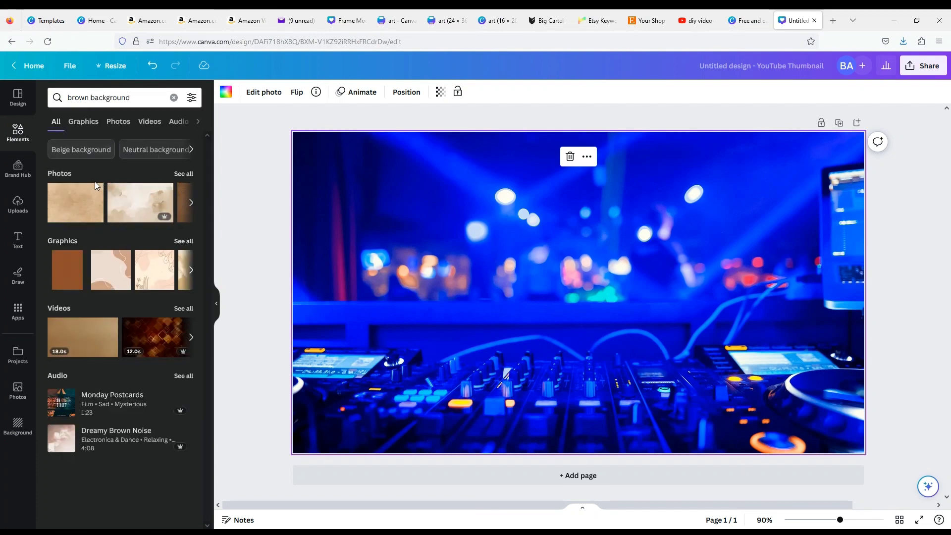
left_click(183, 174)
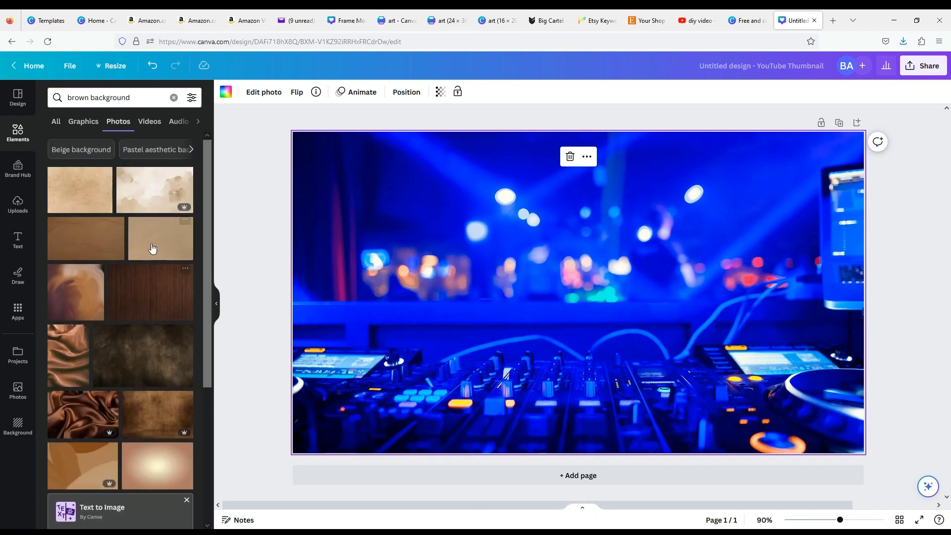
Step: Try the dark brown grunge texture, the draped brown fabric and the purple-orange gradient photo as the page background
scroll(143, 287, "down", 1)
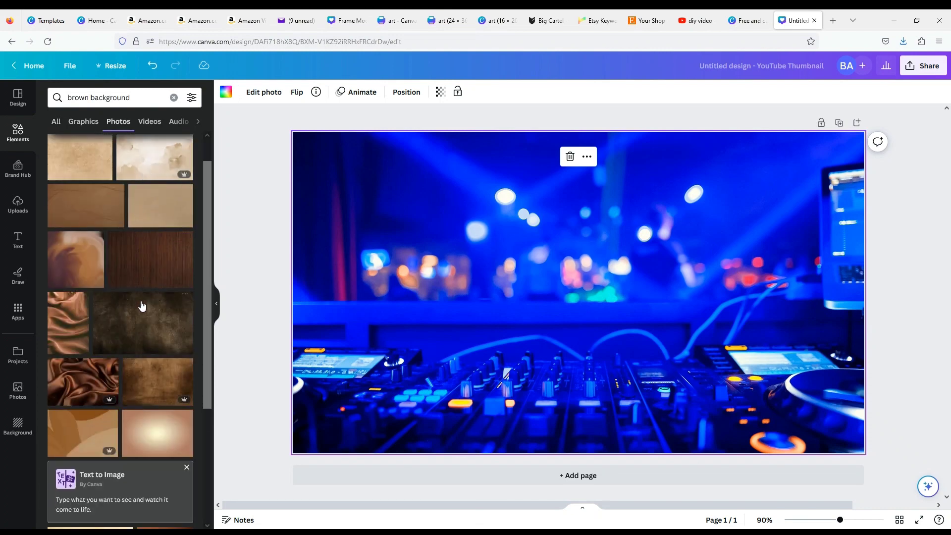
left_click_drag(138, 328, 305, 286)
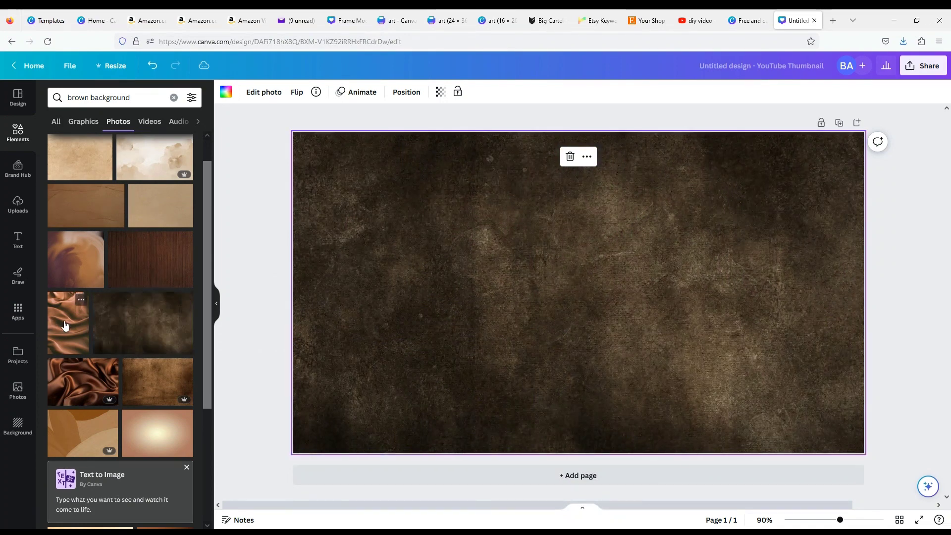
left_click_drag(66, 322, 310, 284)
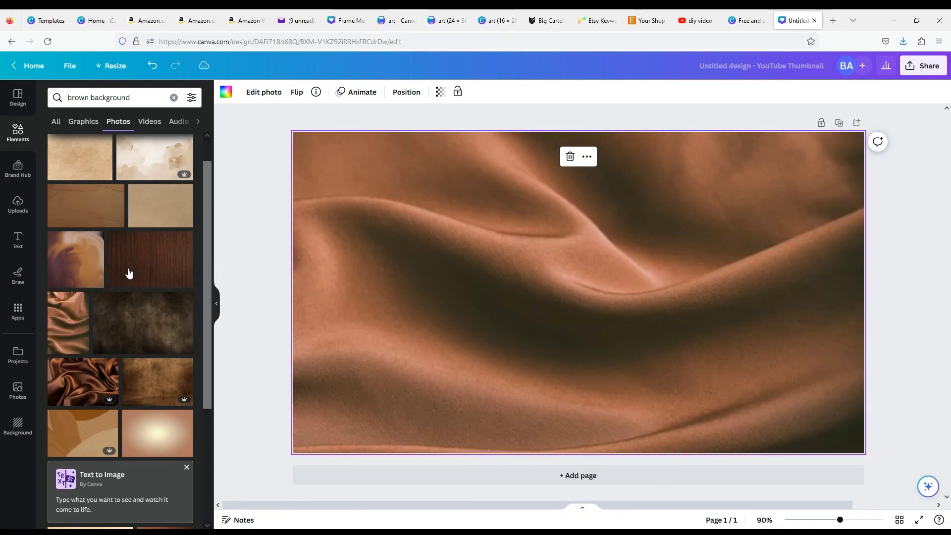
left_click_drag(90, 259, 310, 254)
Step: Look through more brown background photos, the recently used elements and the Graphics category for a better background
scroll(117, 285, "down", 12)
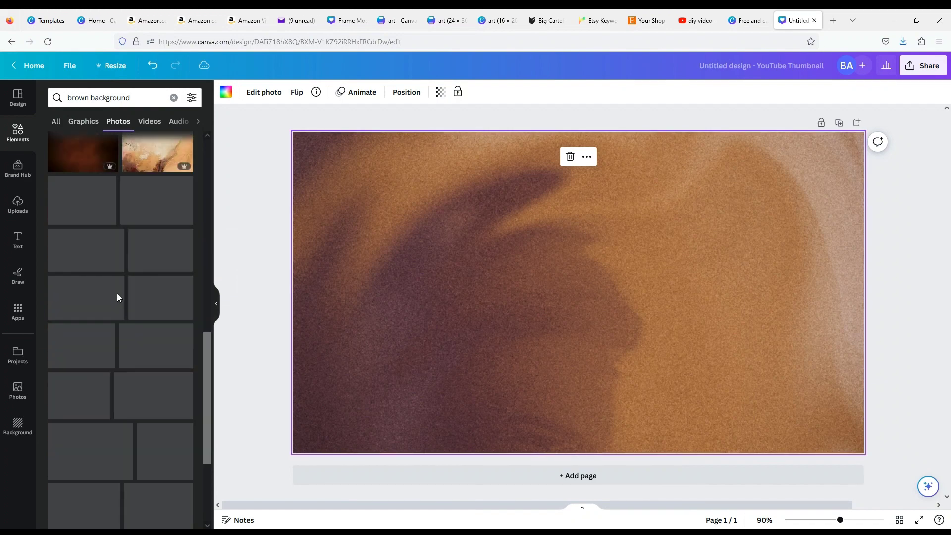
scroll(117, 367, "down", 3)
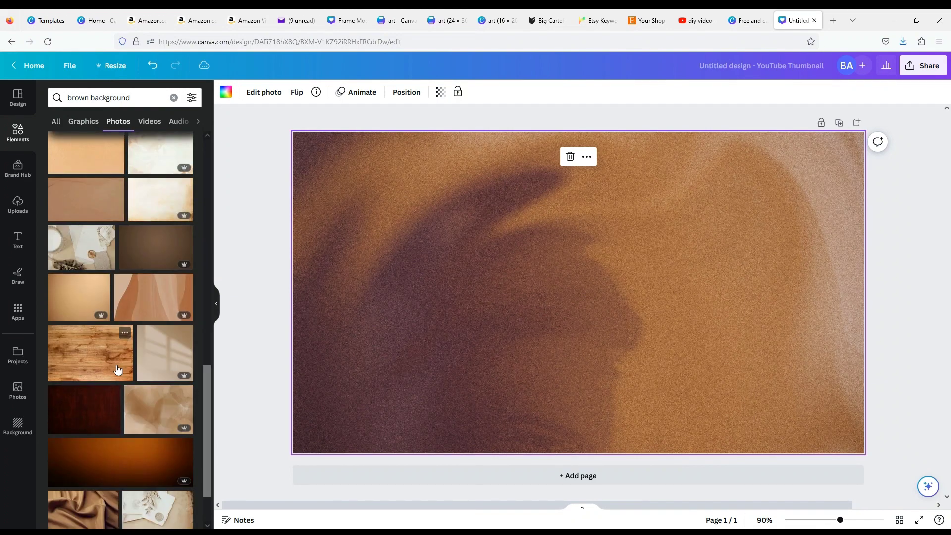
scroll(117, 367, "down", 8)
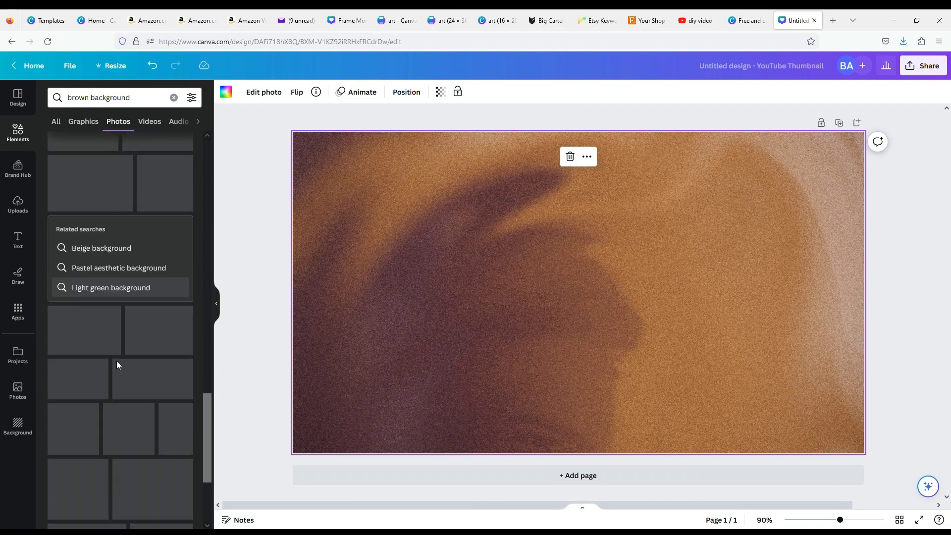
left_click(56, 124)
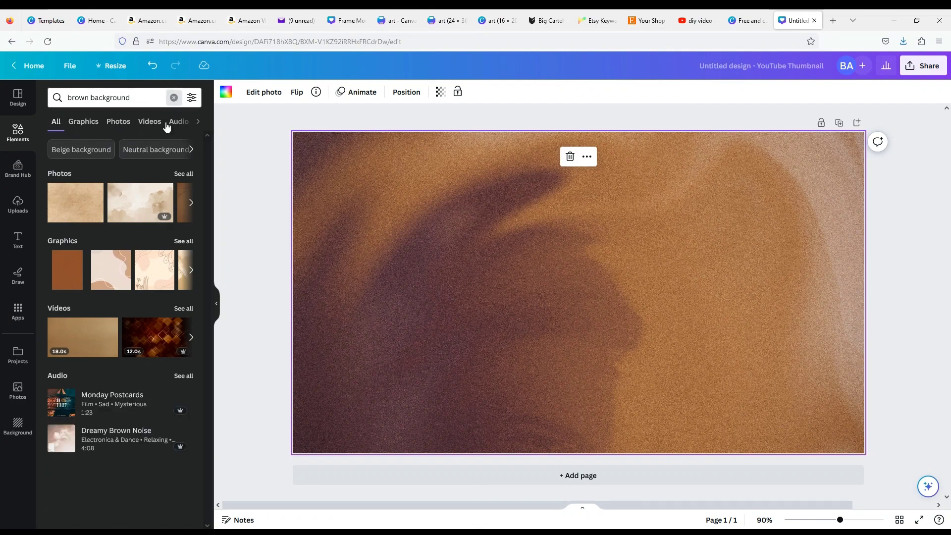
left_click(174, 98)
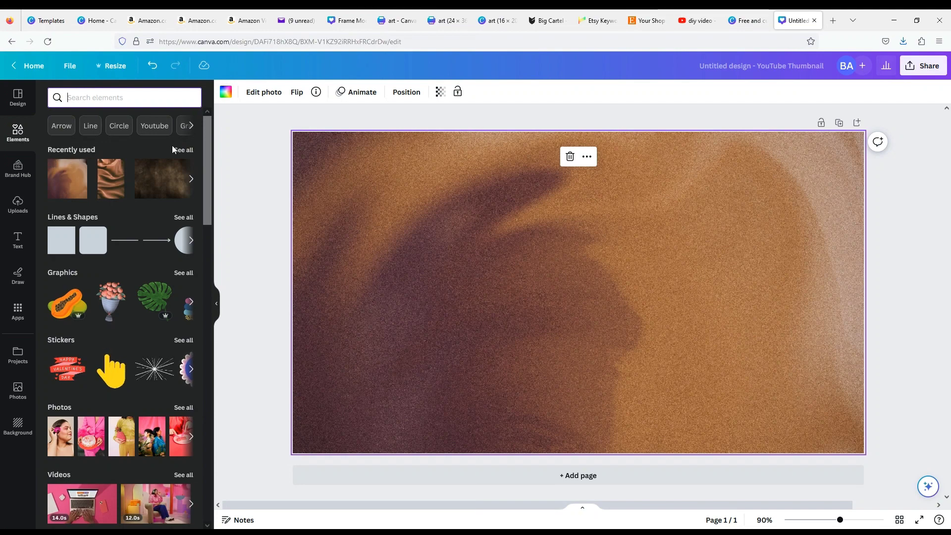
left_click(185, 150)
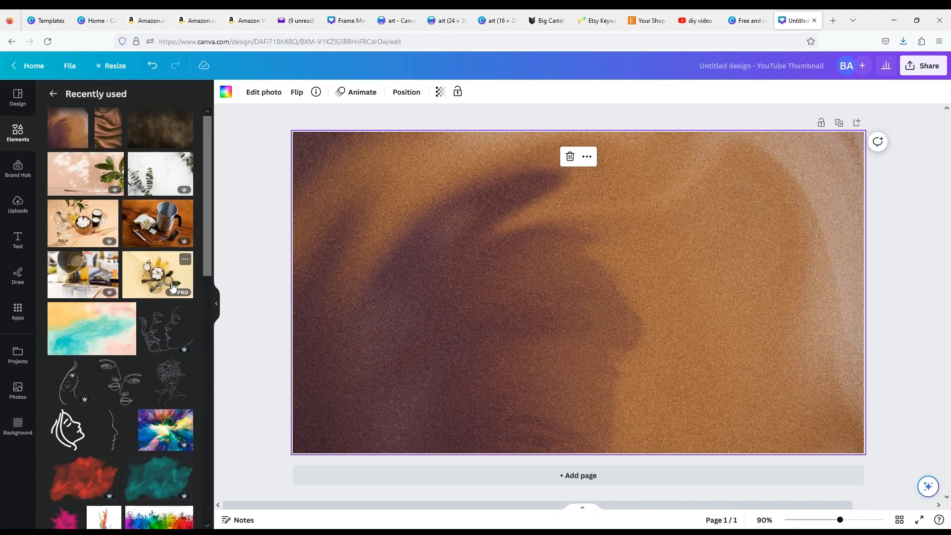
left_click(54, 93)
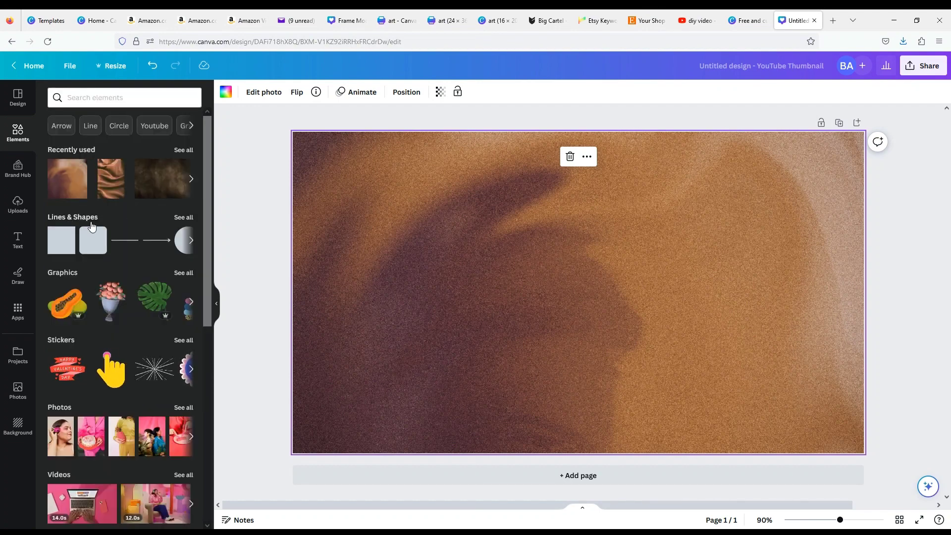
left_click(178, 274)
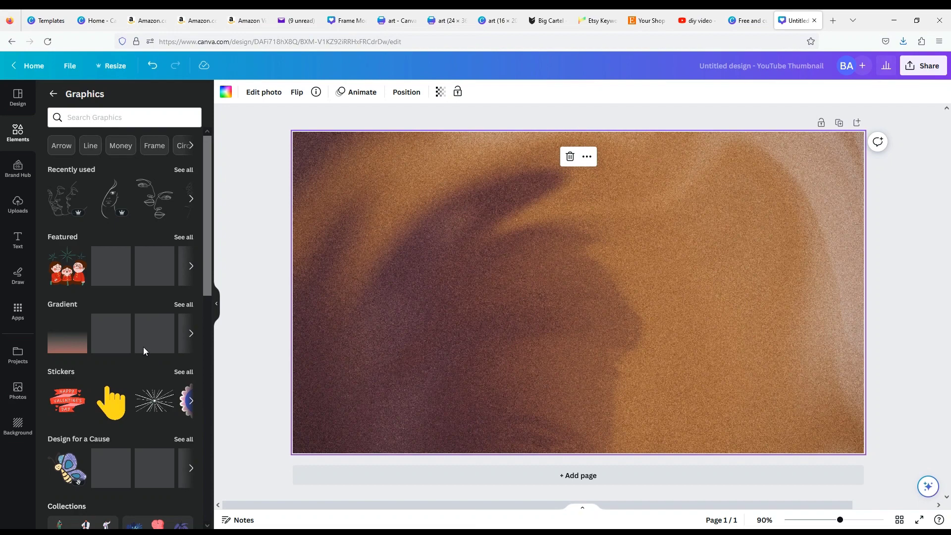
left_click(53, 94)
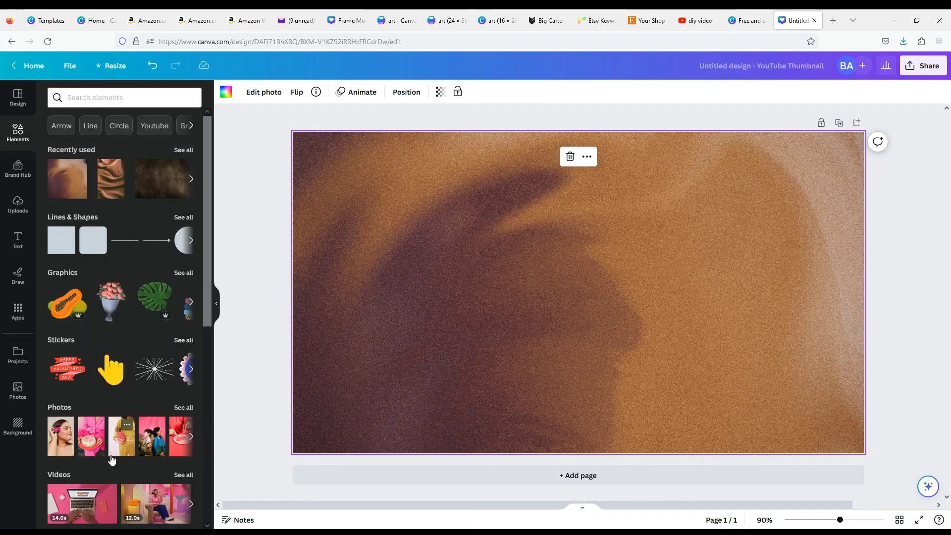
Step: Replace the page background with the recently used peach wall photo with the round podium and green plant
scroll(106, 358, "down", 2)
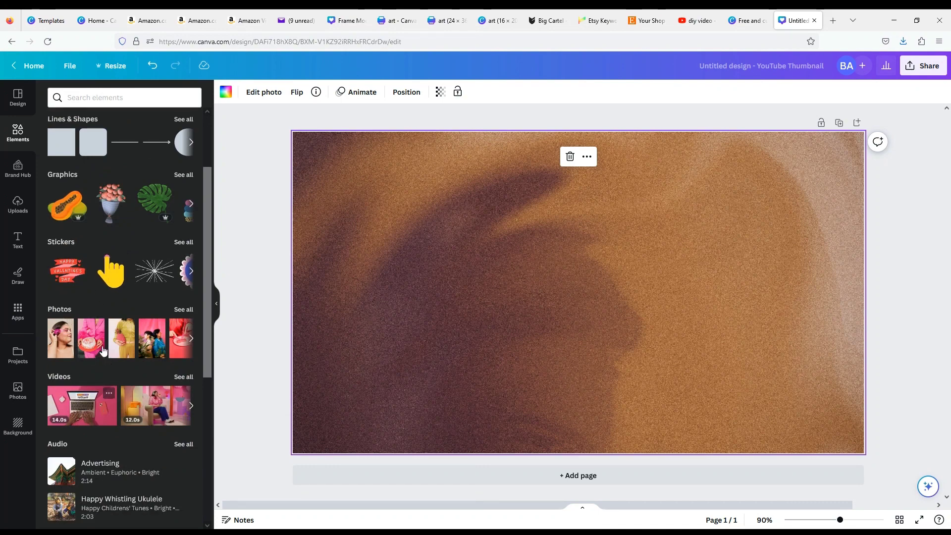
scroll(91, 290, "up", 2)
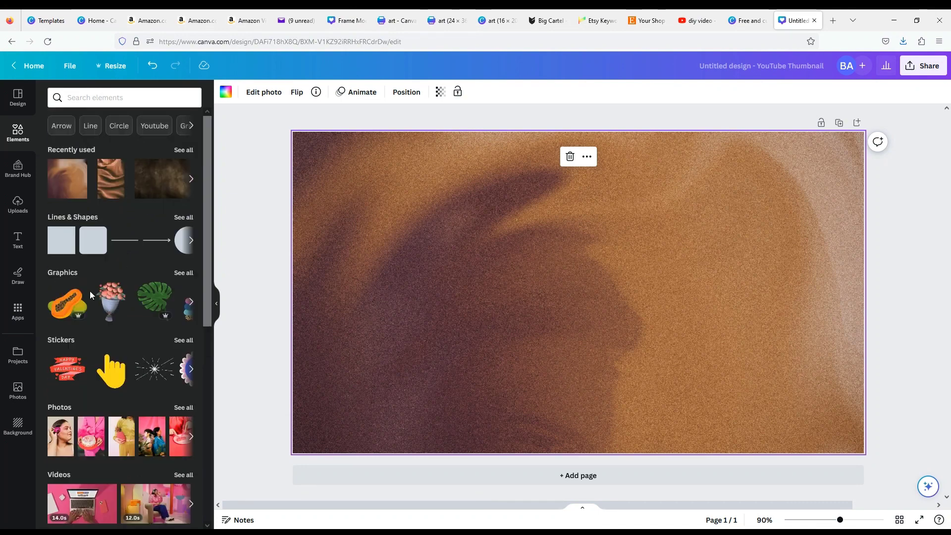
left_click(183, 150)
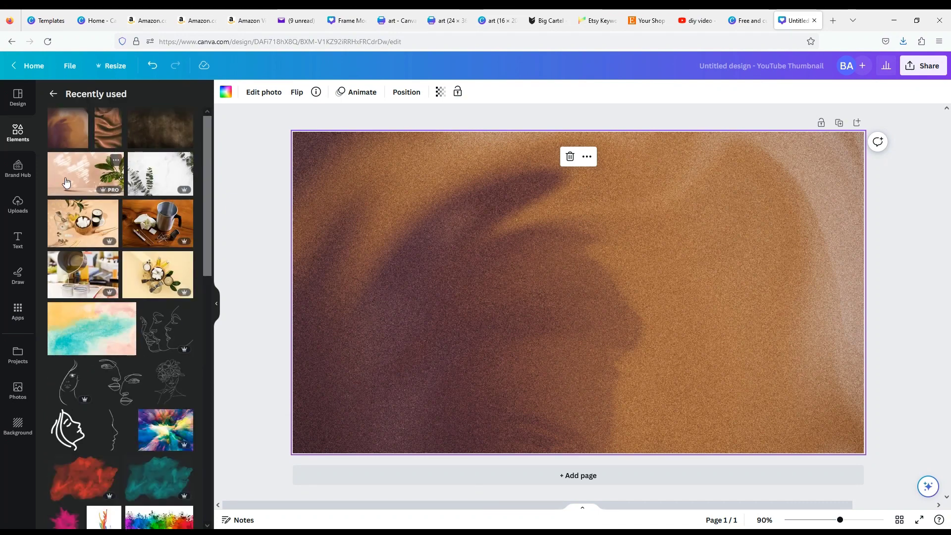
left_click_drag(64, 185, 301, 222)
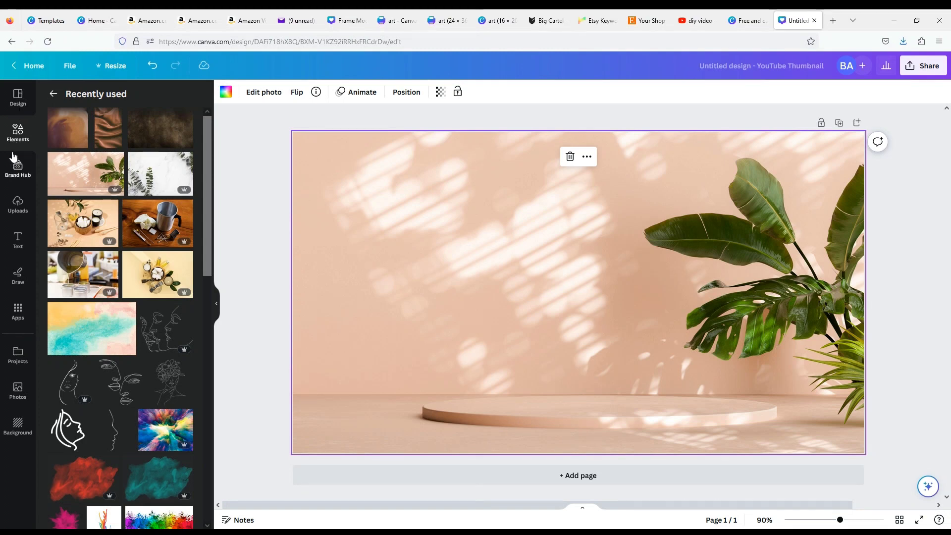
Step: Add the uploaded photo of three candle tins to the page and delete it, and open and cancel a new file upload
left_click(20, 212)
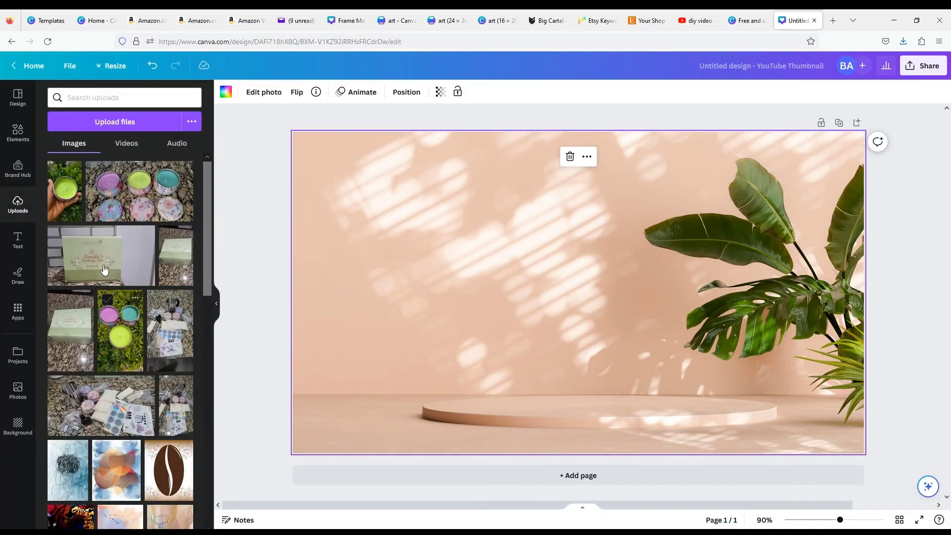
left_click(140, 198)
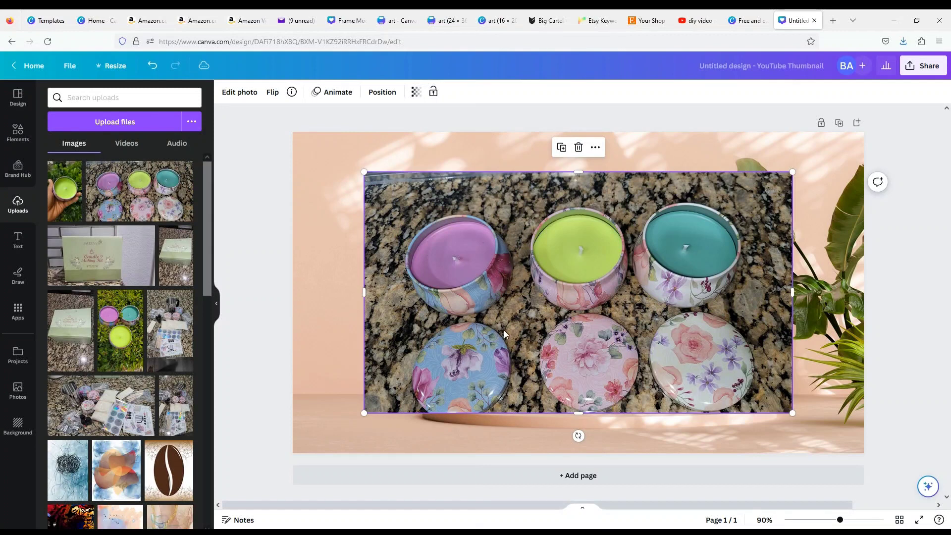
left_click(579, 148)
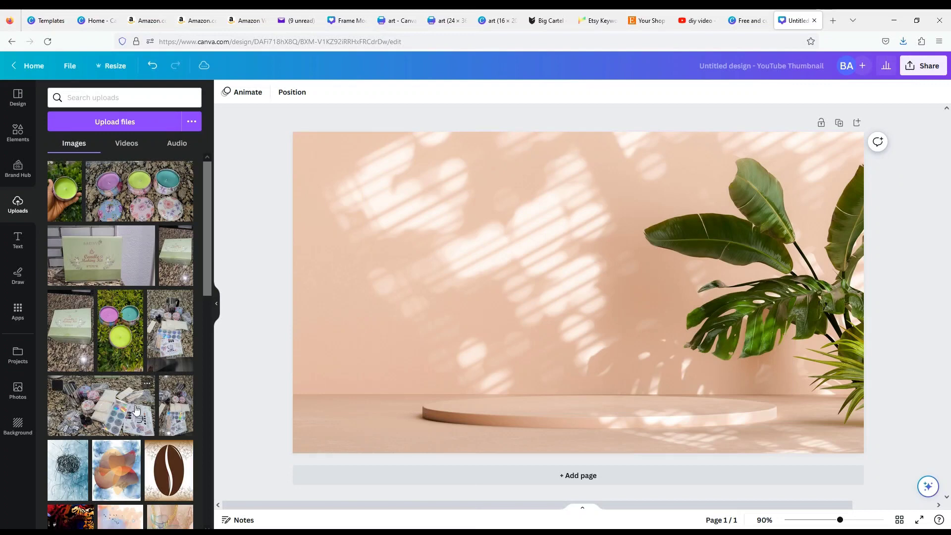
left_click(118, 126)
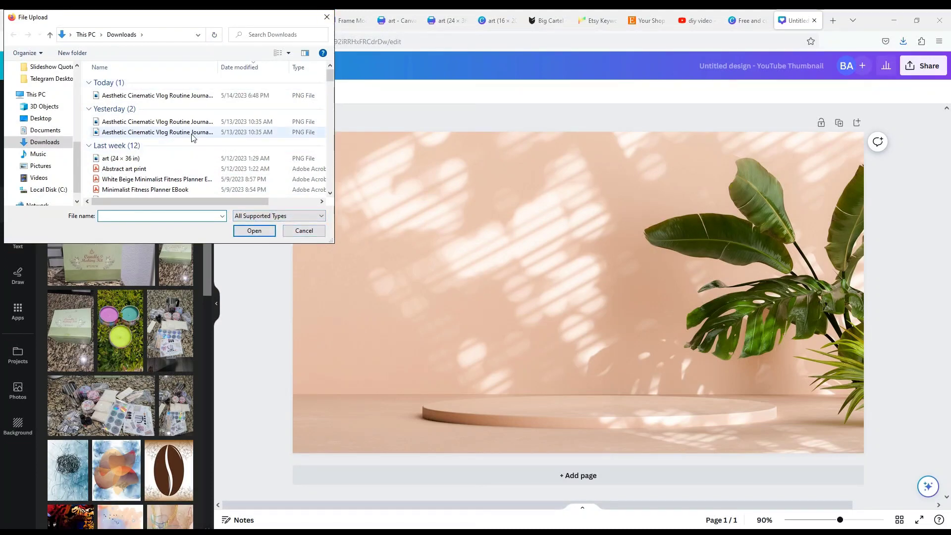
left_click(327, 19)
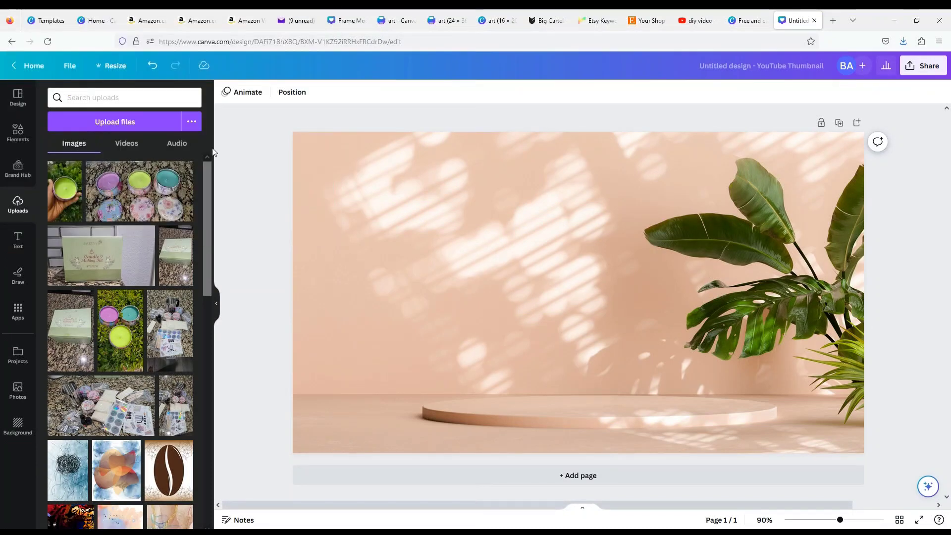
Step: Add the uploaded photo of three candle tins with their floral lids to the page and remove its background
left_click(131, 201)
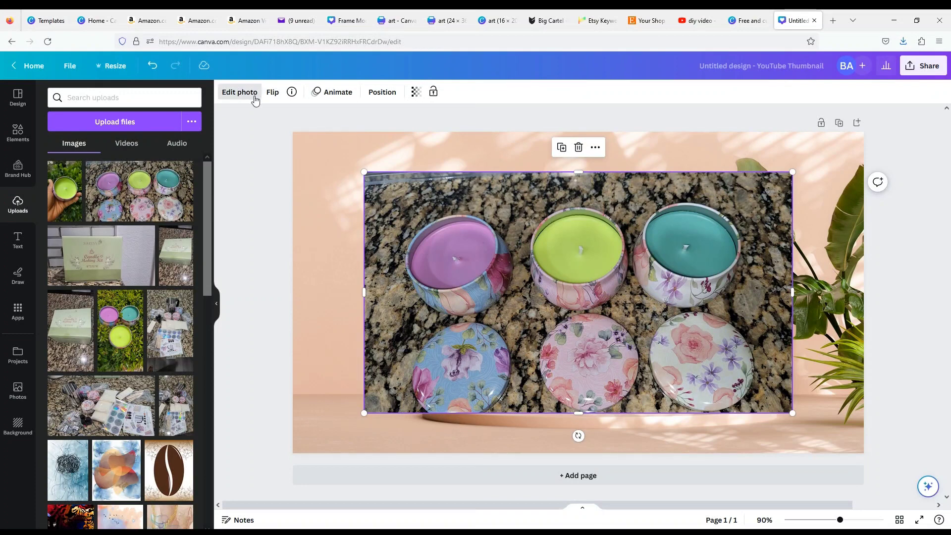
left_click(254, 98)
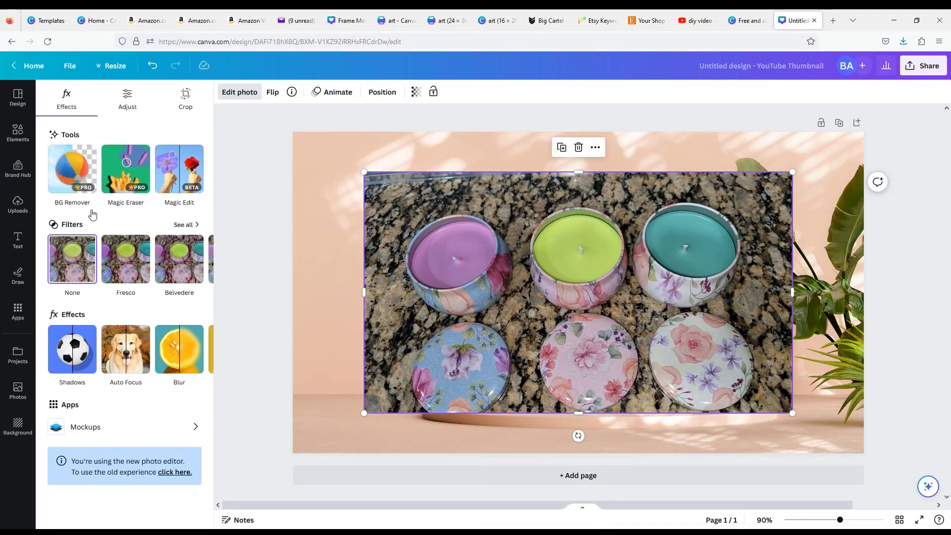
left_click(241, 92)
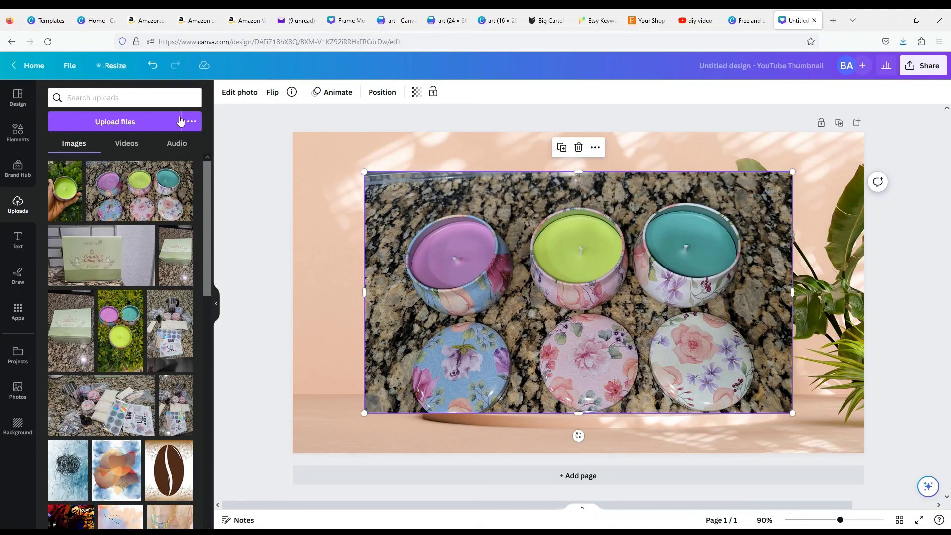
left_click(236, 94)
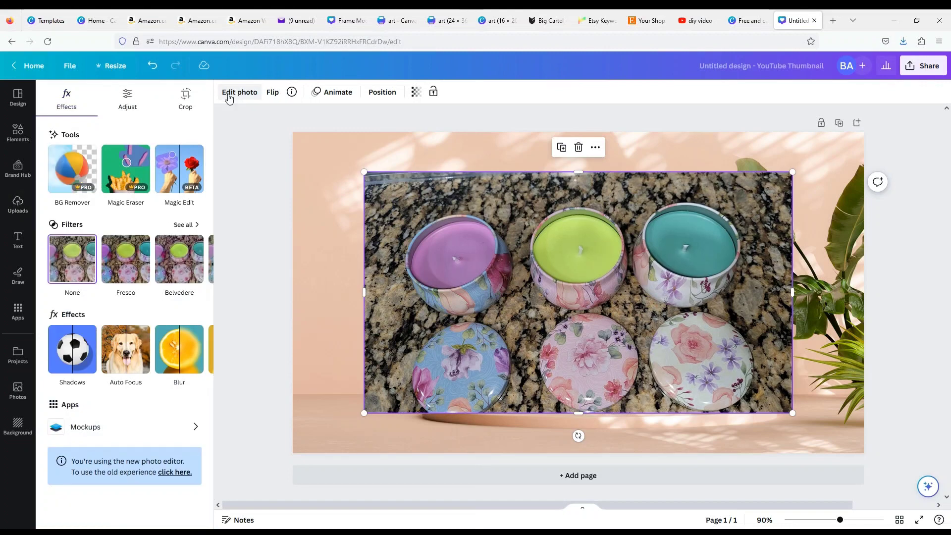
left_click(55, 178)
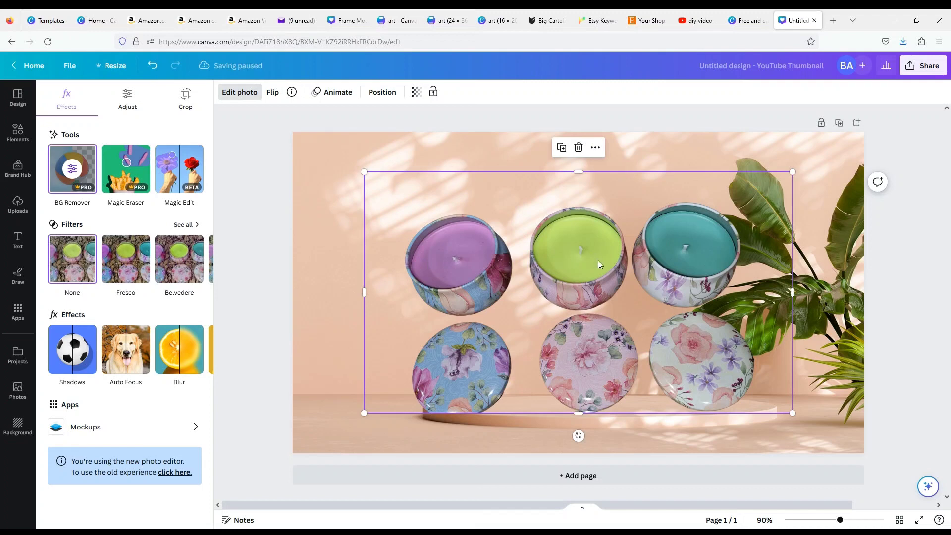
left_click(72, 157)
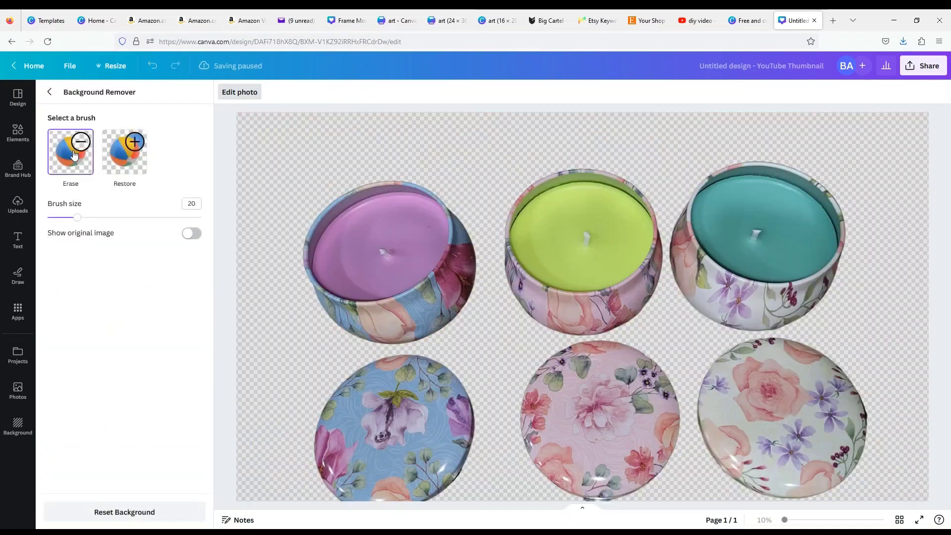
left_click(51, 93)
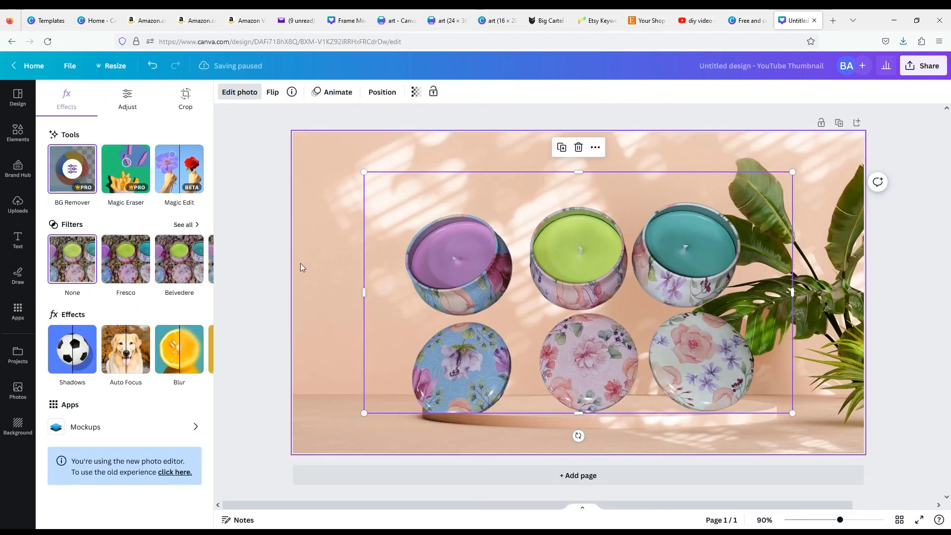
Step: Undo and redo the candle photo's background removal twice to compare it with the original
left_click(153, 66)
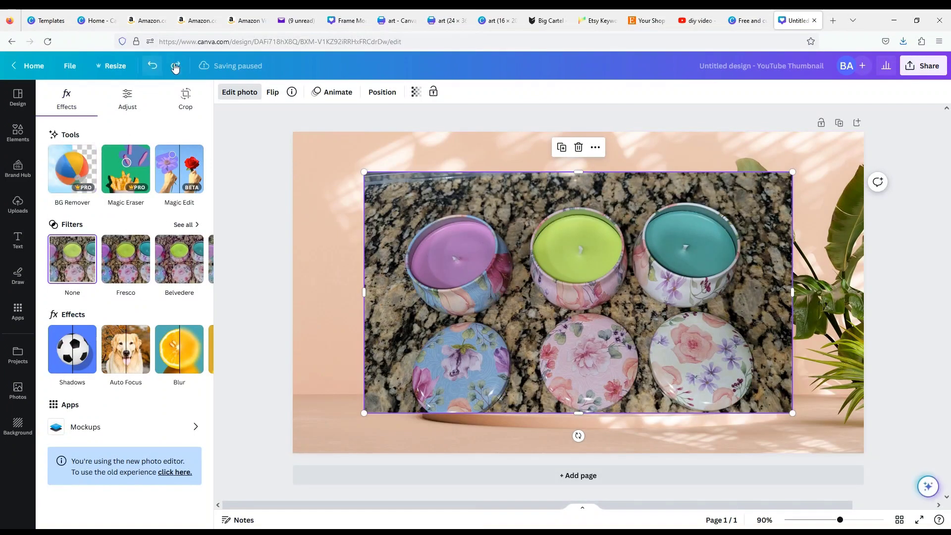
left_click(176, 65)
left_click(153, 66)
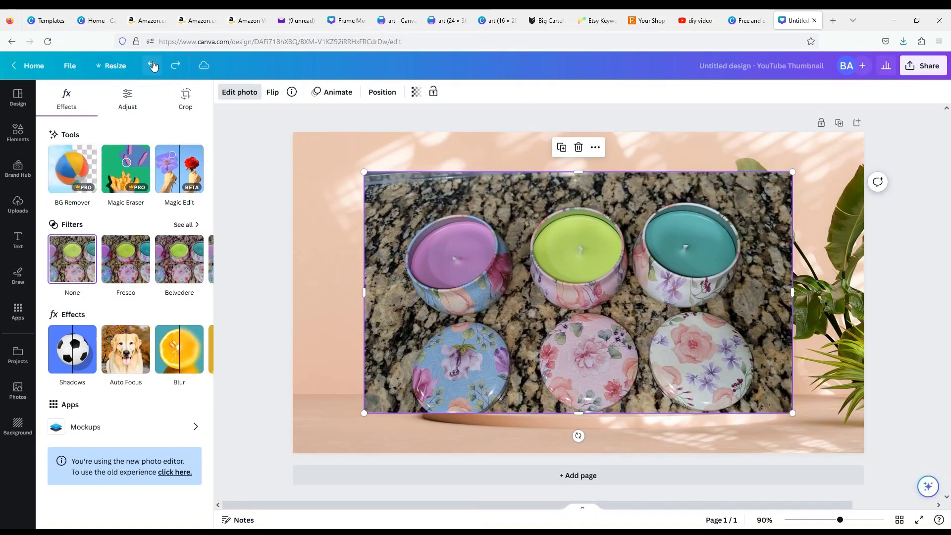
left_click(176, 65)
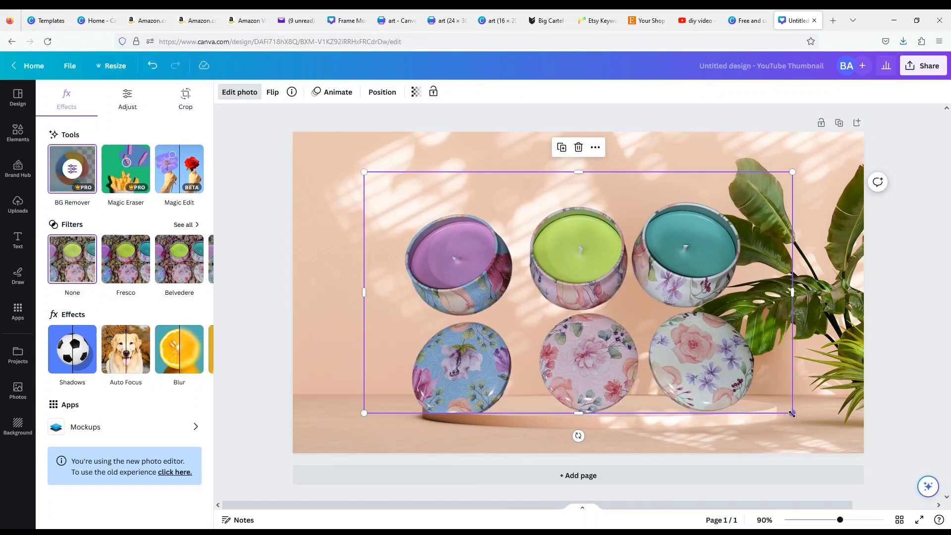
Step: Shrink and crop the candle tins cutout to about 565 × 360 px and place it over the podium at the page's bottom edge
left_click_drag(792, 413, 656, 336)
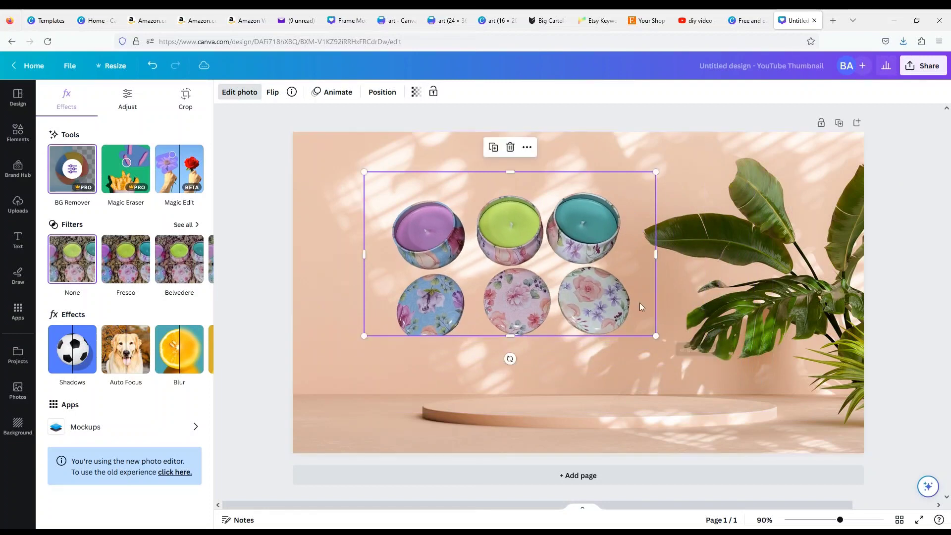
left_click_drag(574, 254, 631, 371)
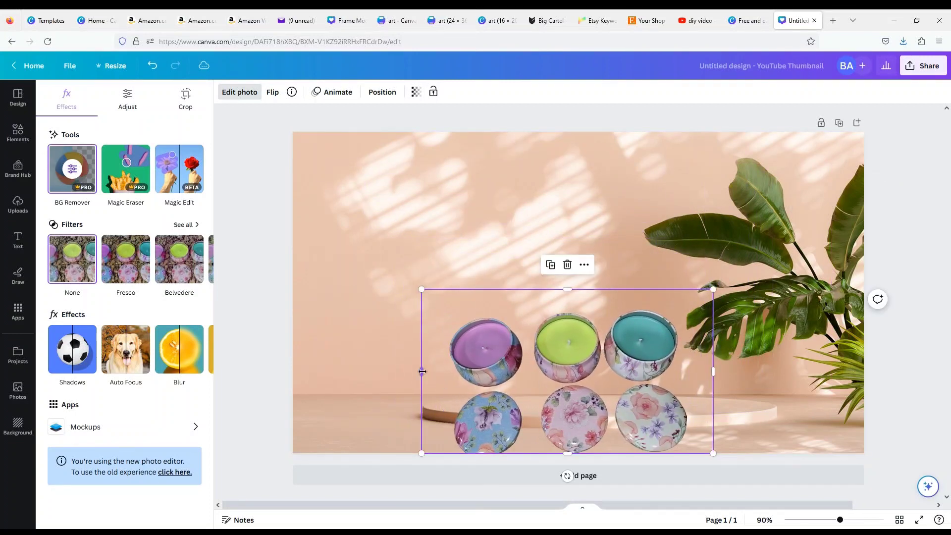
left_click_drag(422, 372, 444, 372)
left_click_drag(713, 371, 700, 372)
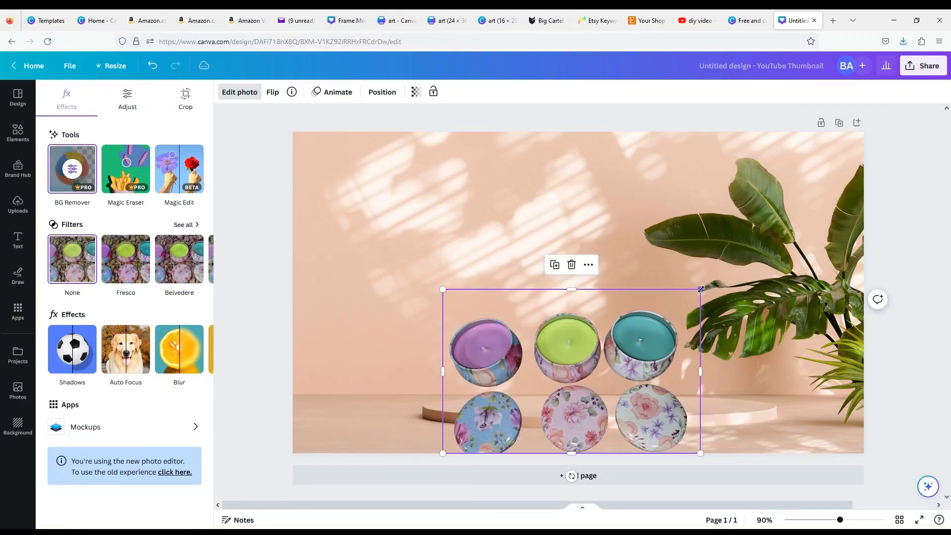
mouse_move(701, 289)
left_mouse_down()
mouse_move(727, 248)
mouse_move(692, 286)
left_mouse_up()
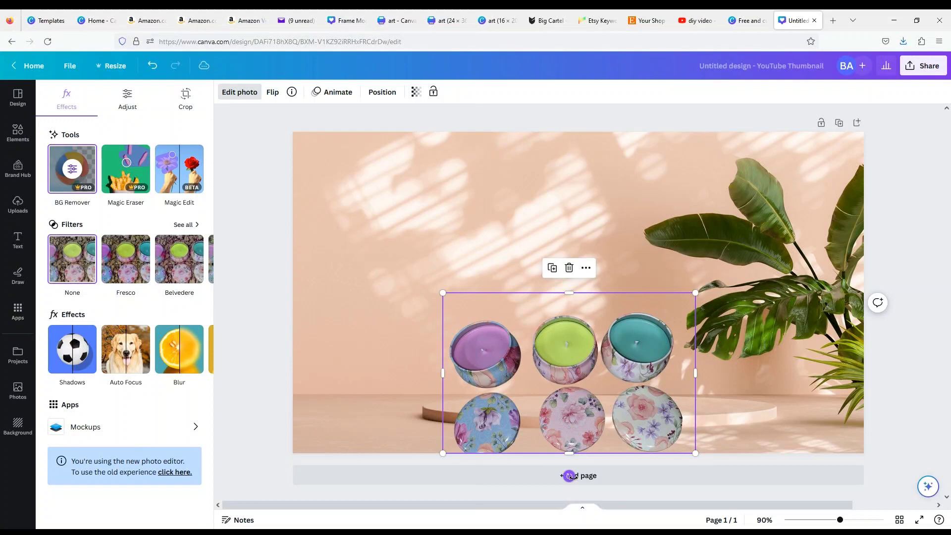
left_click_drag(570, 476, 575, 451)
left_click(624, 241)
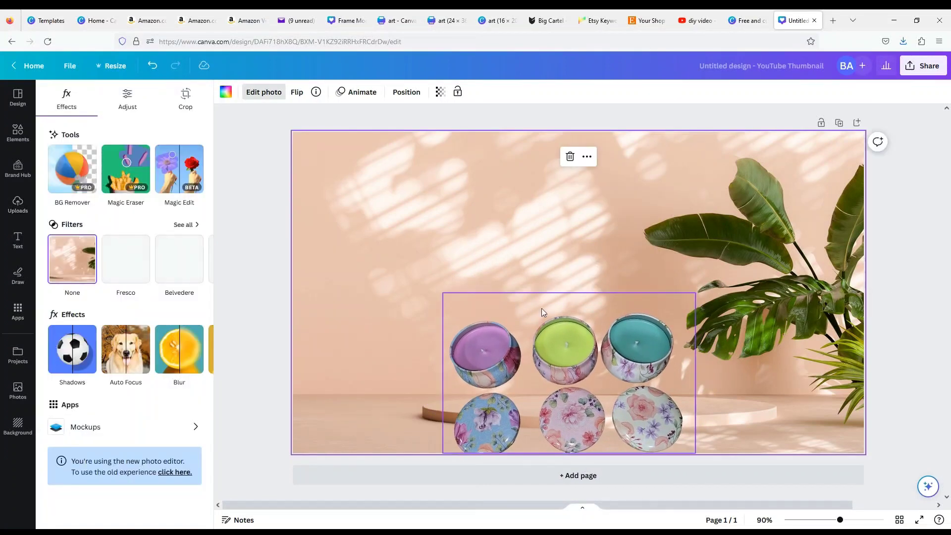
Step: Add the uploaded landscape photo of the candle-making supplies to the page and remove its background
left_click(16, 212)
left_click(101, 406)
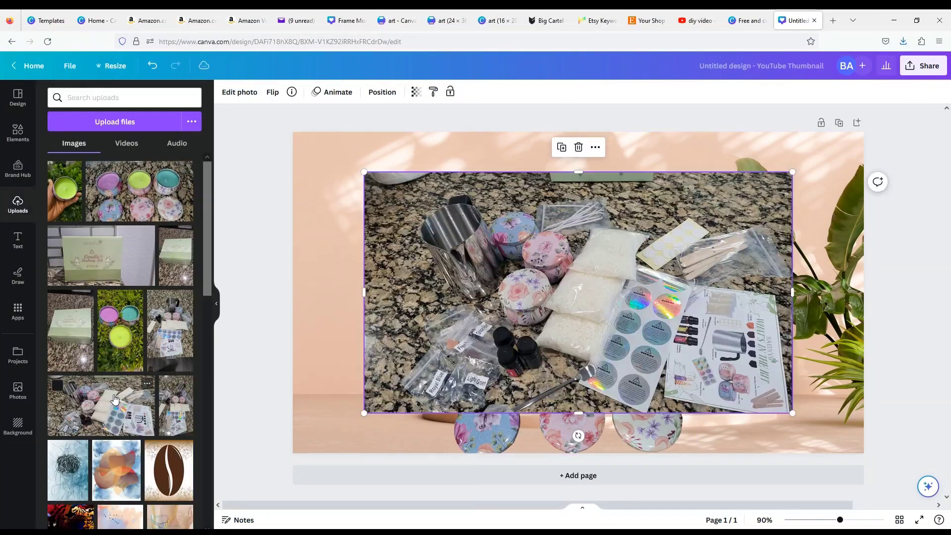
left_click(246, 94)
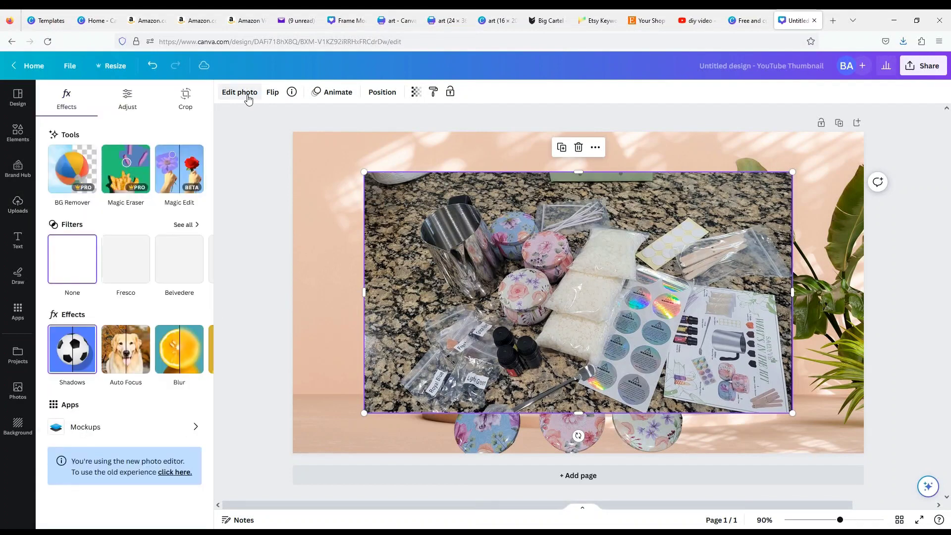
left_click(76, 191)
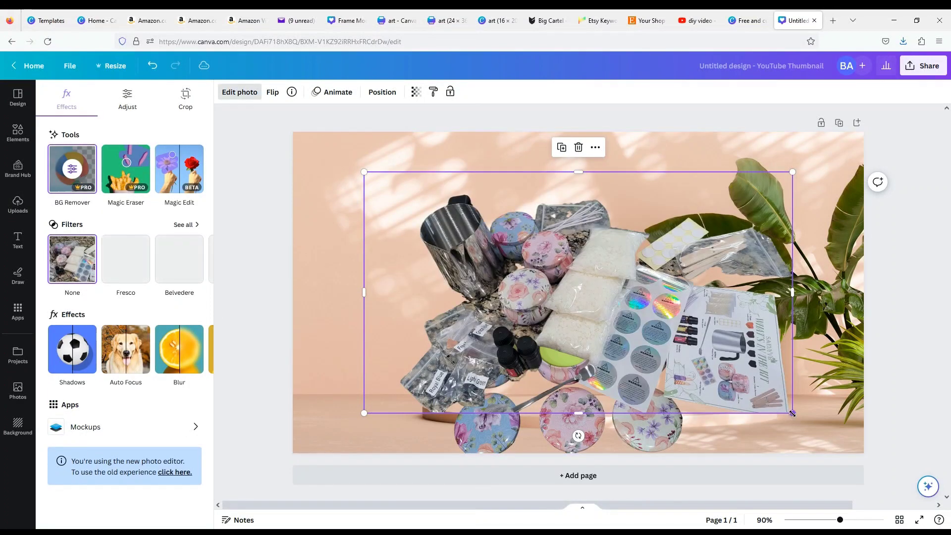
Step: Shrink the supplies cutout, crop its left side to about 456 × 276 px overall, and place it in the page's lower-left corner
left_click_drag(781, 404, 574, 310)
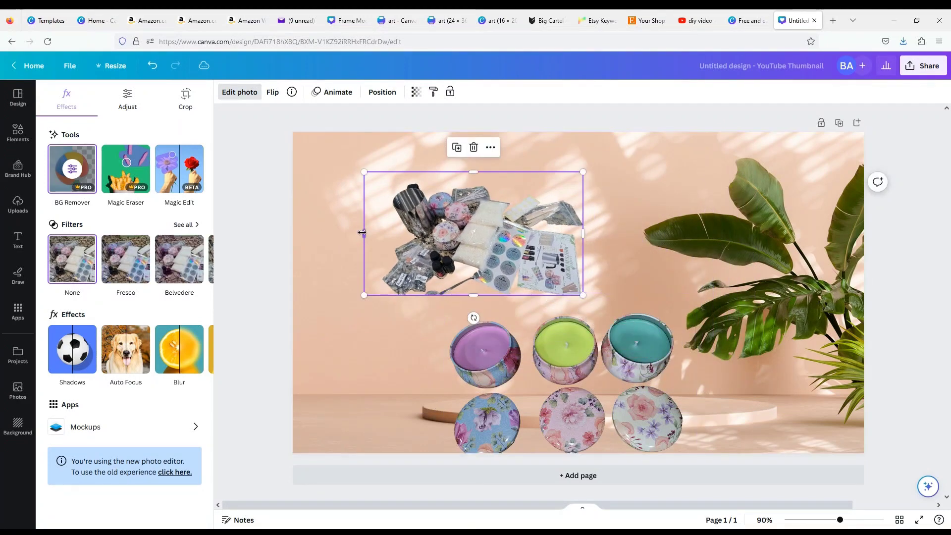
left_click_drag(366, 233, 378, 233)
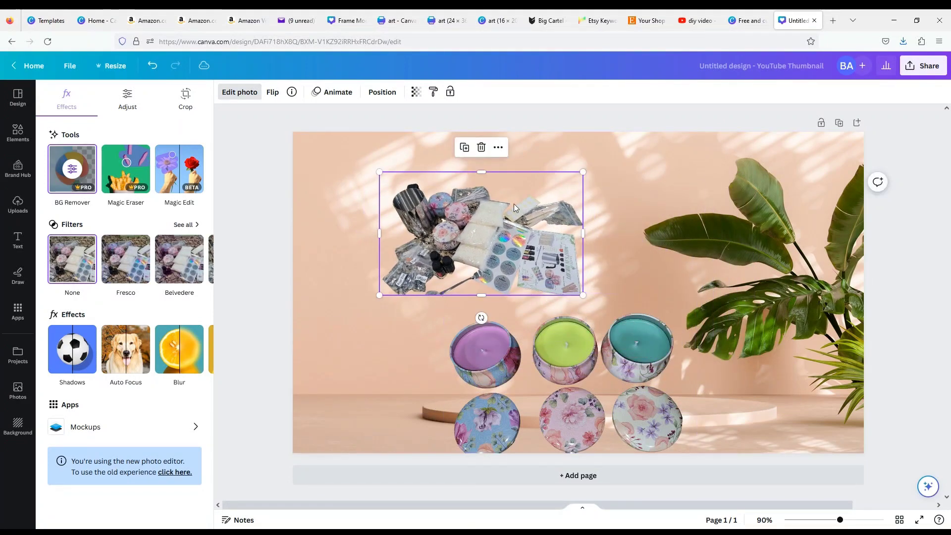
left_click_drag(513, 204, 427, 350)
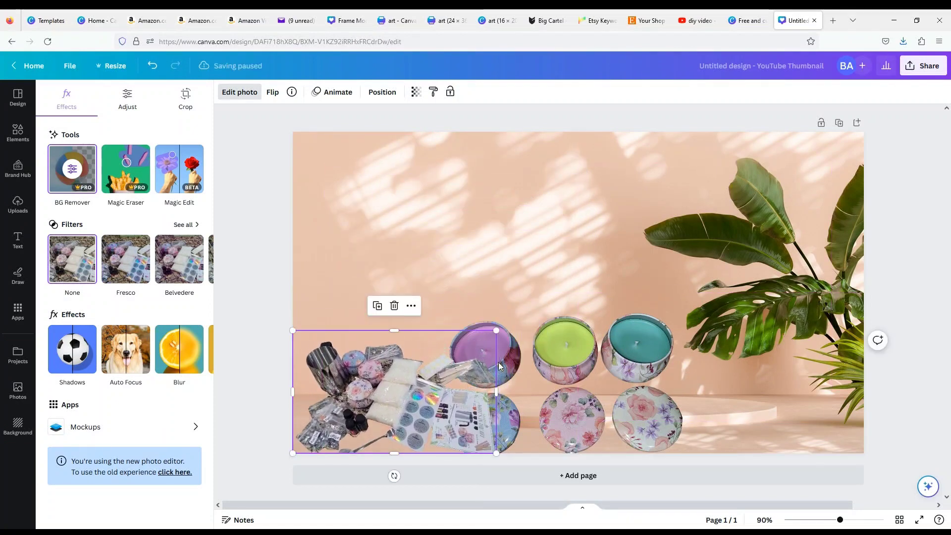
left_click(492, 281)
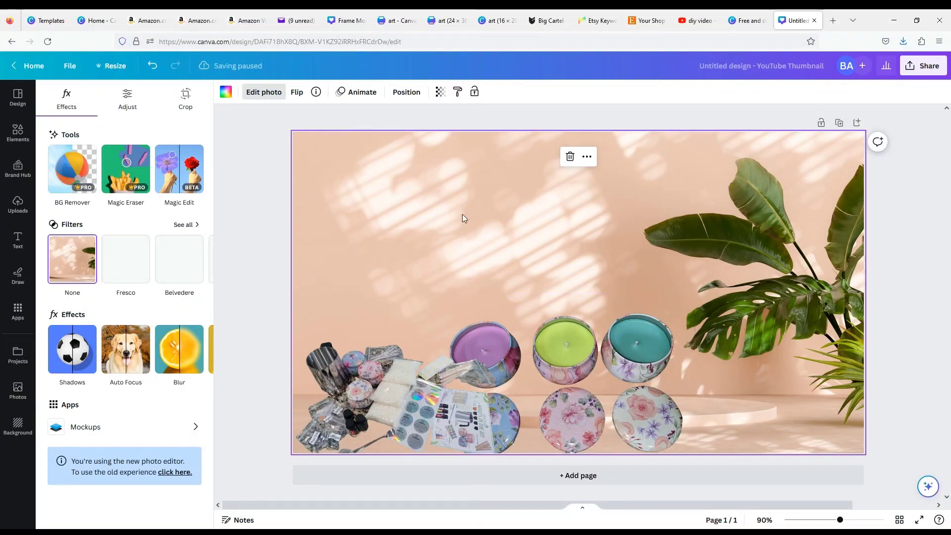
Step: Send the supplies cutout backward behind the candle tins, comparing the layer order by undoing and redoing the change
left_click(382, 385)
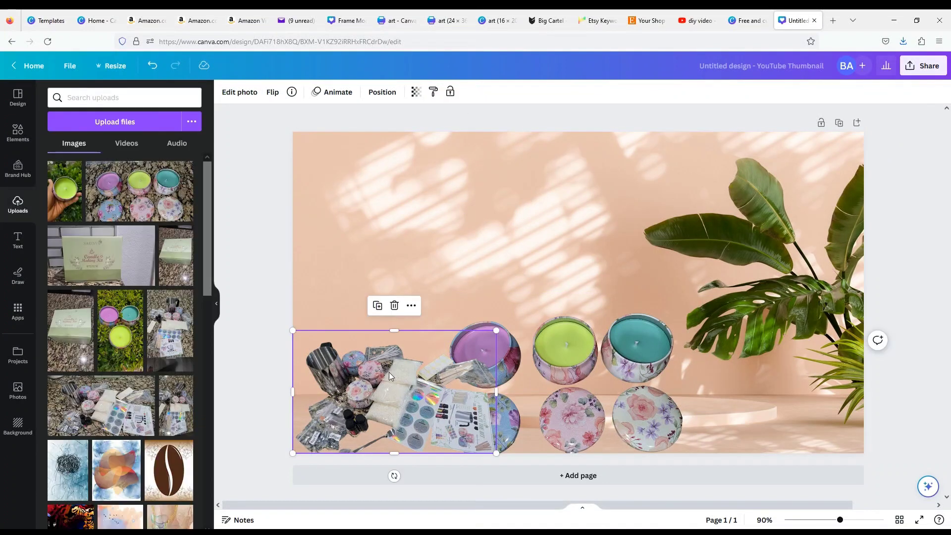
left_click(382, 93)
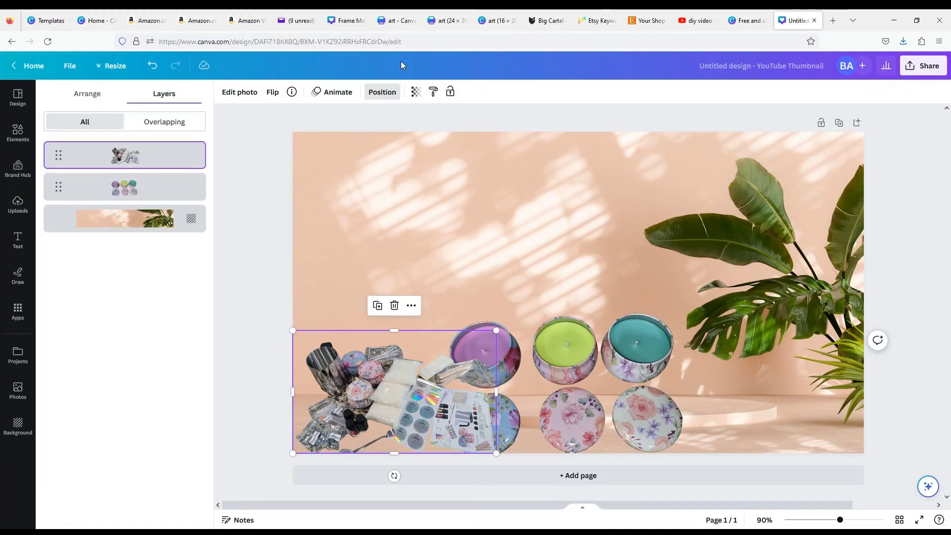
left_click(86, 97)
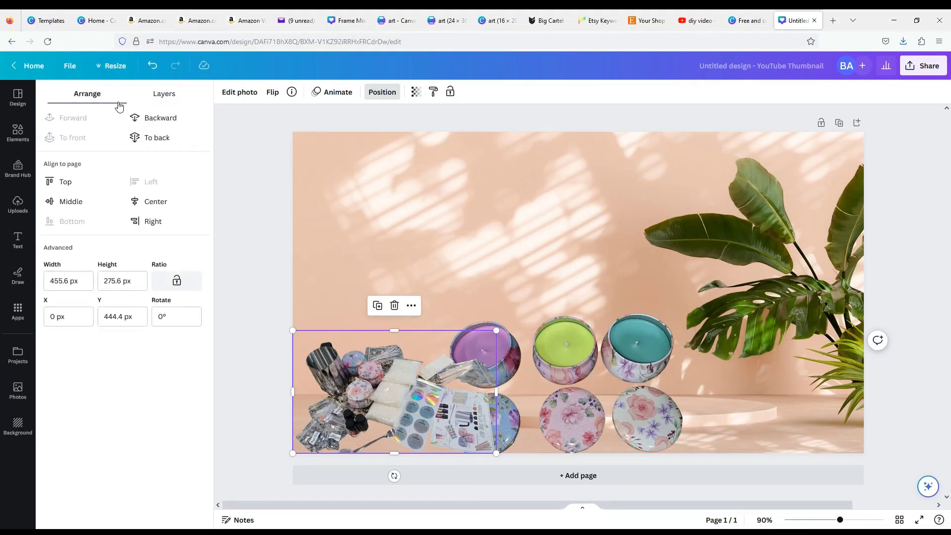
left_click(171, 97)
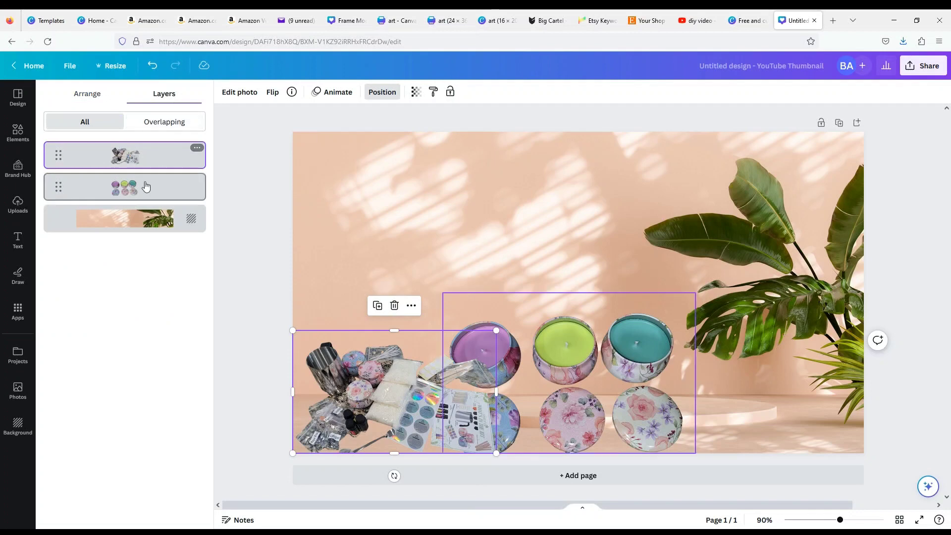
left_click(92, 96)
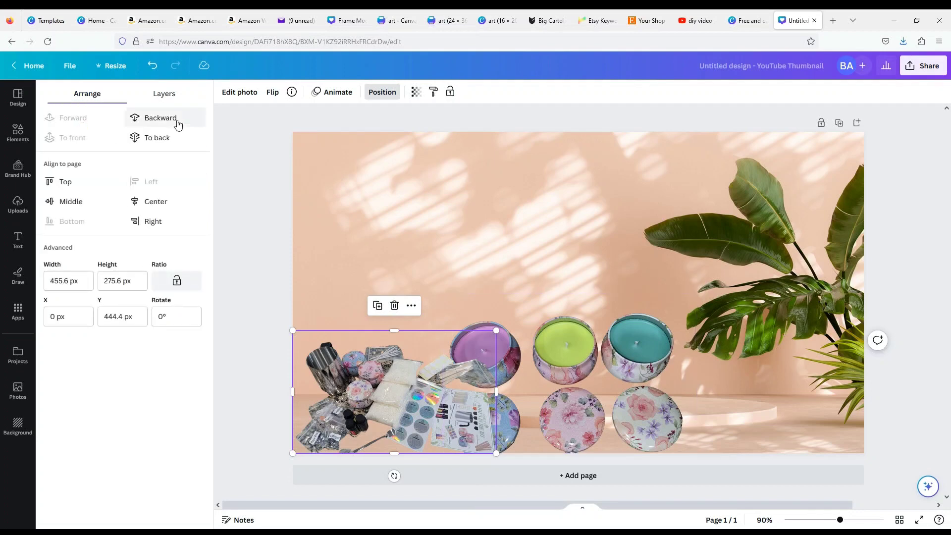
left_click(167, 118)
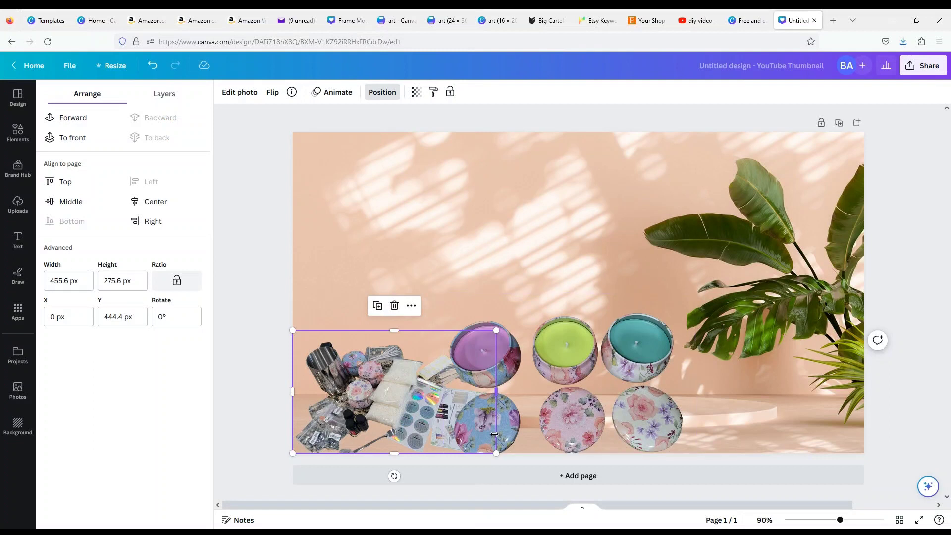
left_click(489, 303)
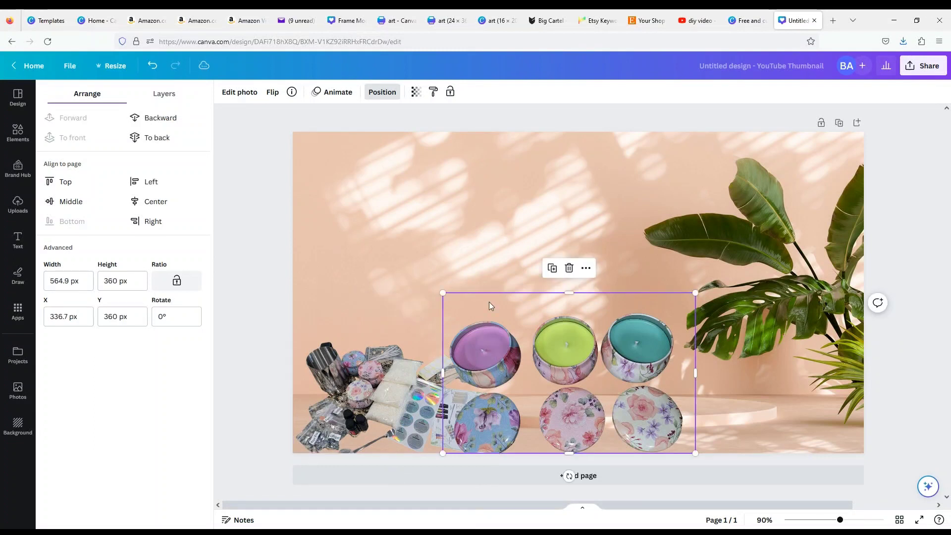
left_click(356, 212)
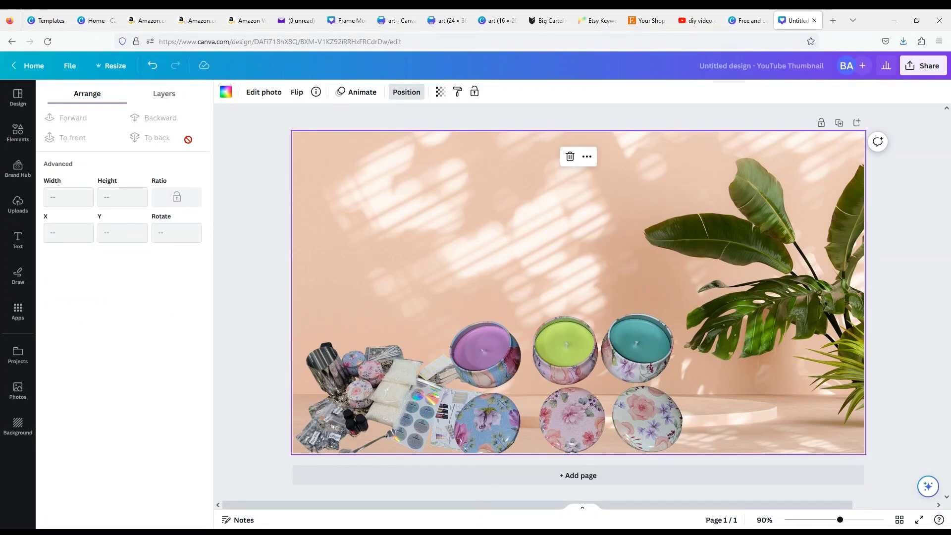
left_click(154, 69)
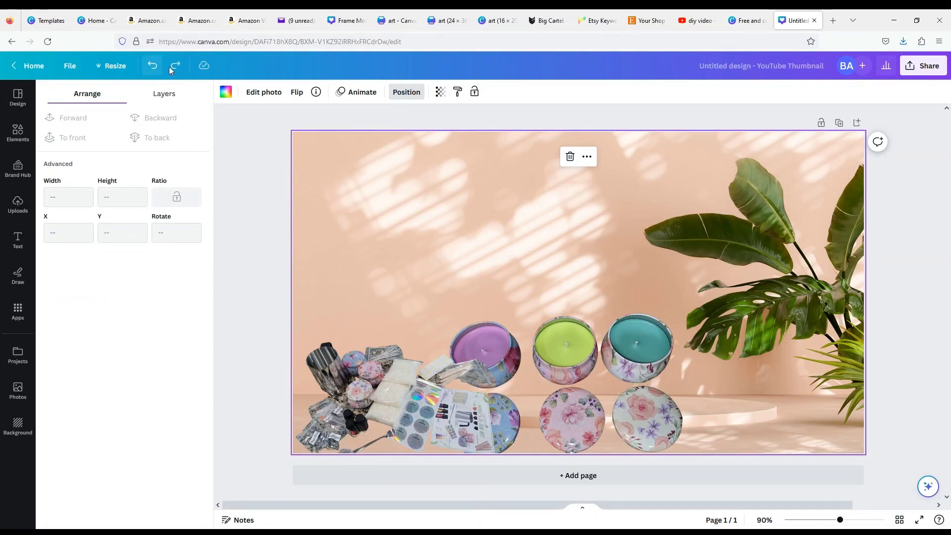
left_click(176, 65)
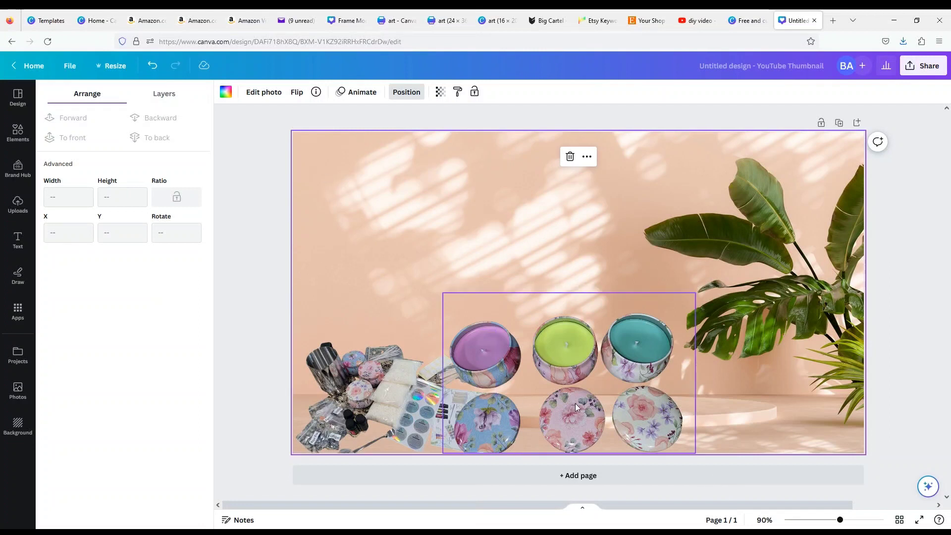
Step: Move the candle tins cutout right to about X 469, Y 340 px and shrink the supplies cutout to about 358 × 217 px
left_click_drag(575, 404, 634, 394)
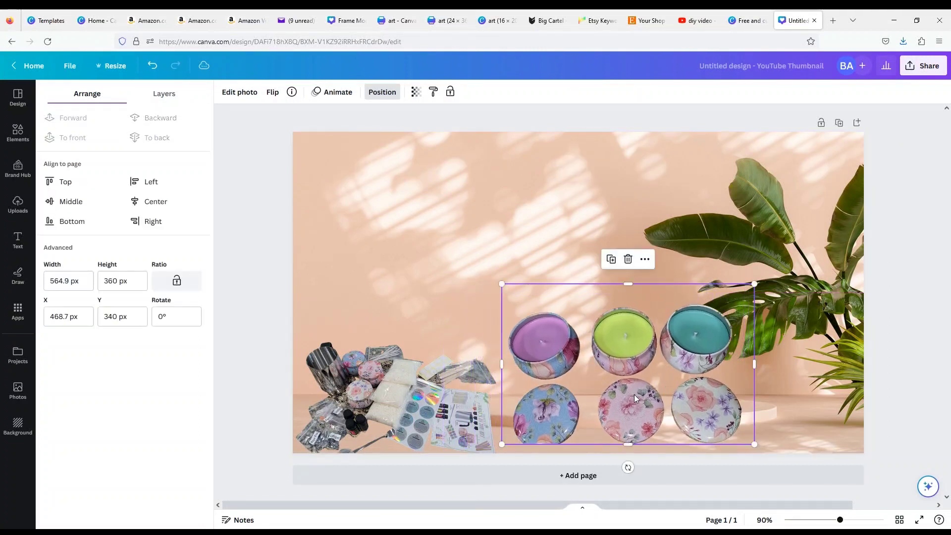
left_click(479, 414)
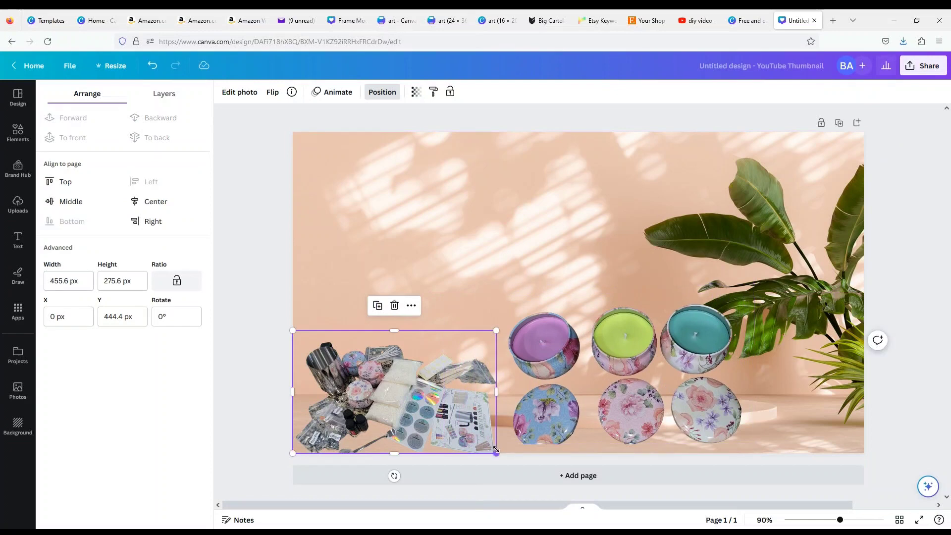
left_click_drag(496, 452, 453, 426)
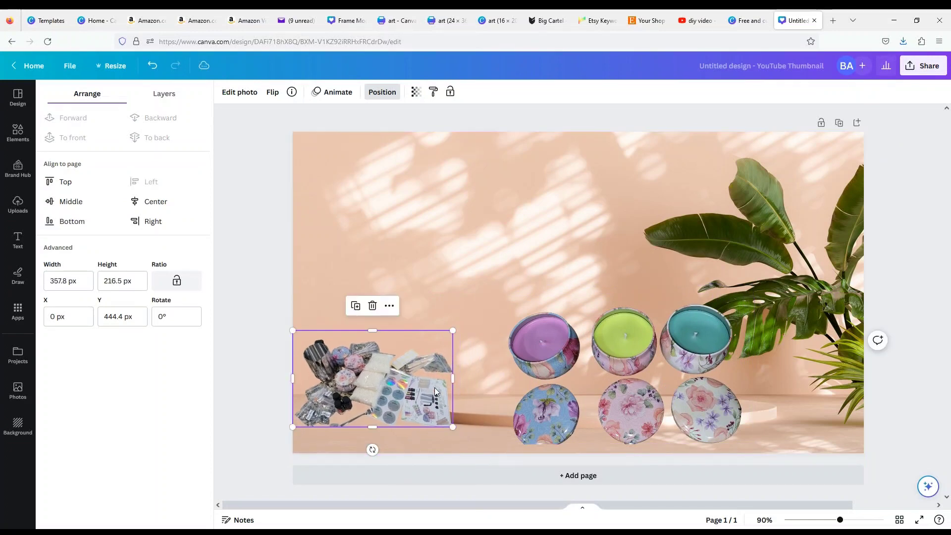
Step: Lower the supplies cutout to the page's bottom edge and set the tins cutout beside it, enlarged to about 610 × 389 px
left_click_drag(431, 389, 431, 416)
left_click(638, 396)
left_click_drag(638, 397, 585, 407)
left_click_drag(447, 295, 436, 270)
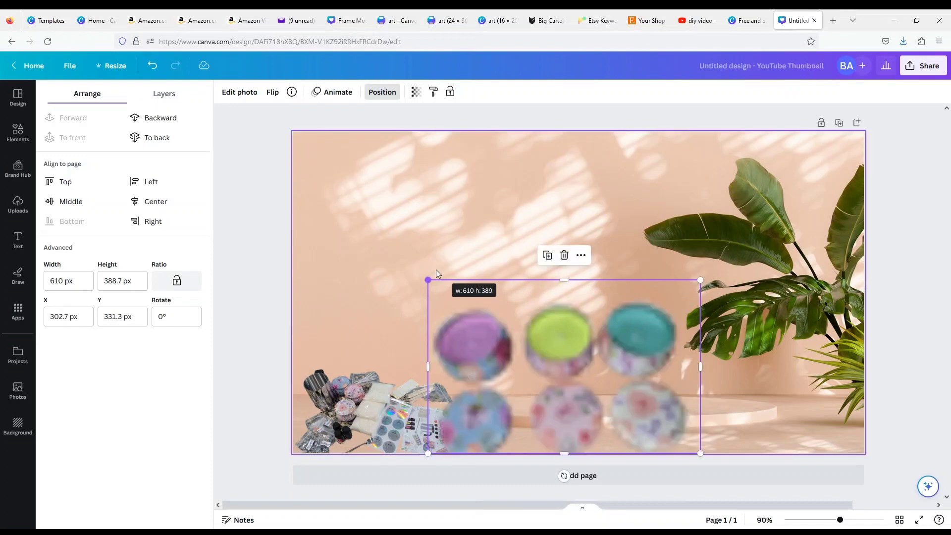
left_click_drag(524, 405, 531, 408)
left_click(590, 189)
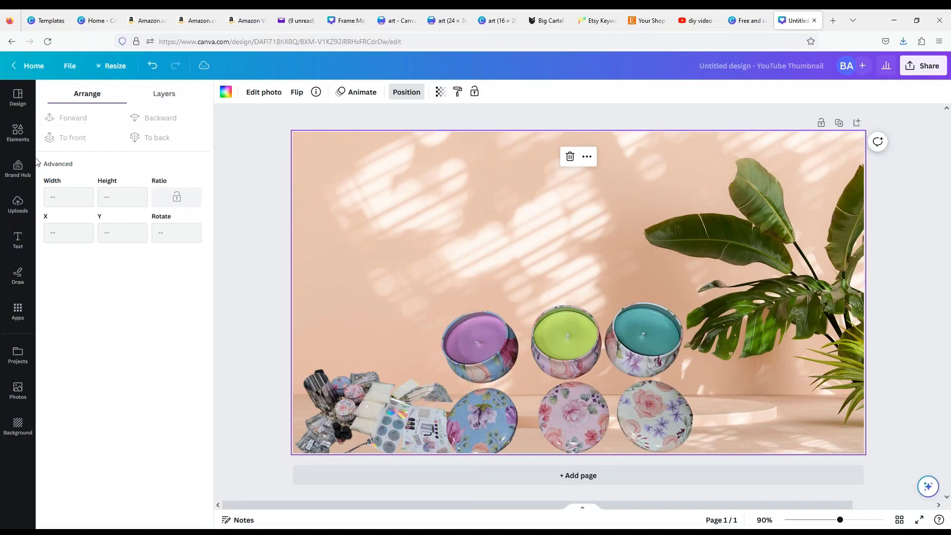
Step: Add the uploaded photo of the hand holding the green candle to the page and remove its background
left_click(18, 204)
left_click(72, 204)
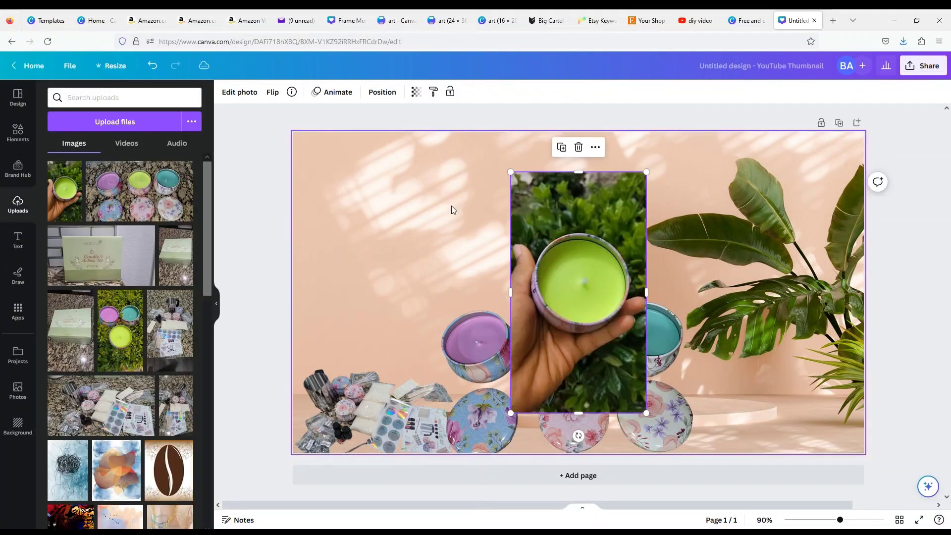
left_click(233, 92)
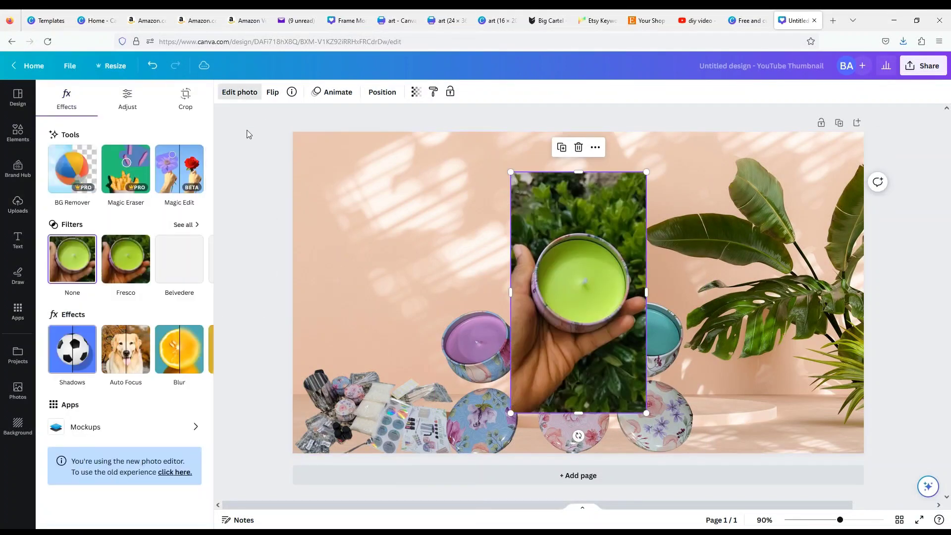
left_click(72, 169)
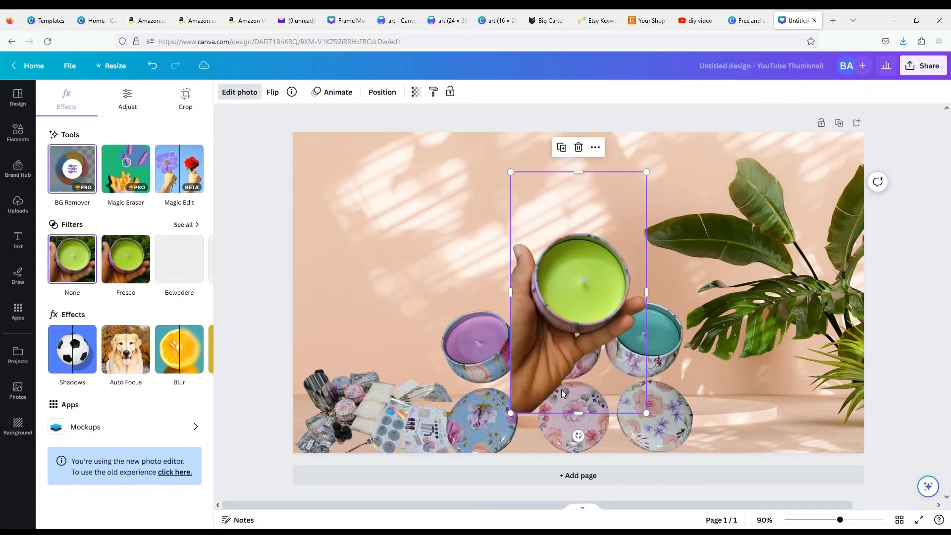
Step: Shrink the hand-held candle cutout, crop the empty space above the candle, and place it in the page's lower-right corner
left_click_drag(647, 415, 630, 381)
left_click_drag(575, 364, 571, 328)
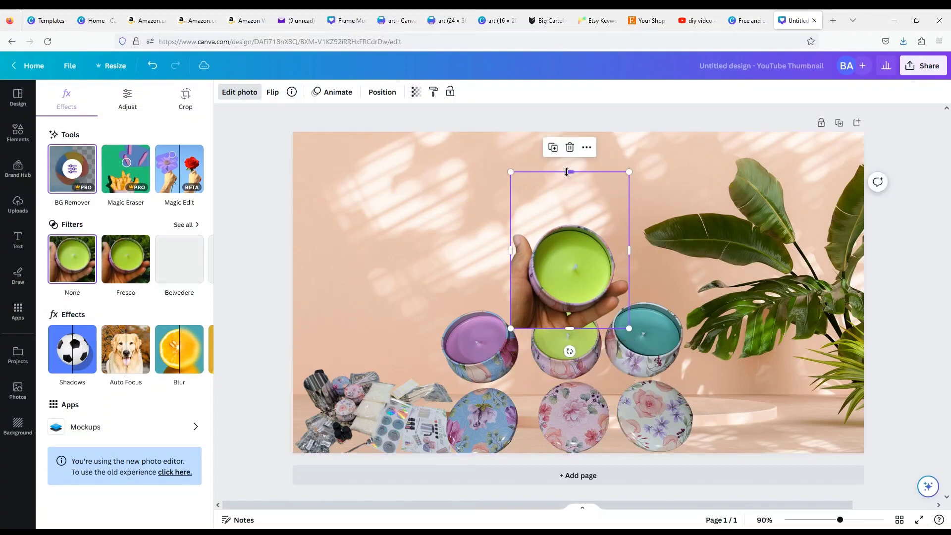
left_click_drag(567, 172, 570, 214)
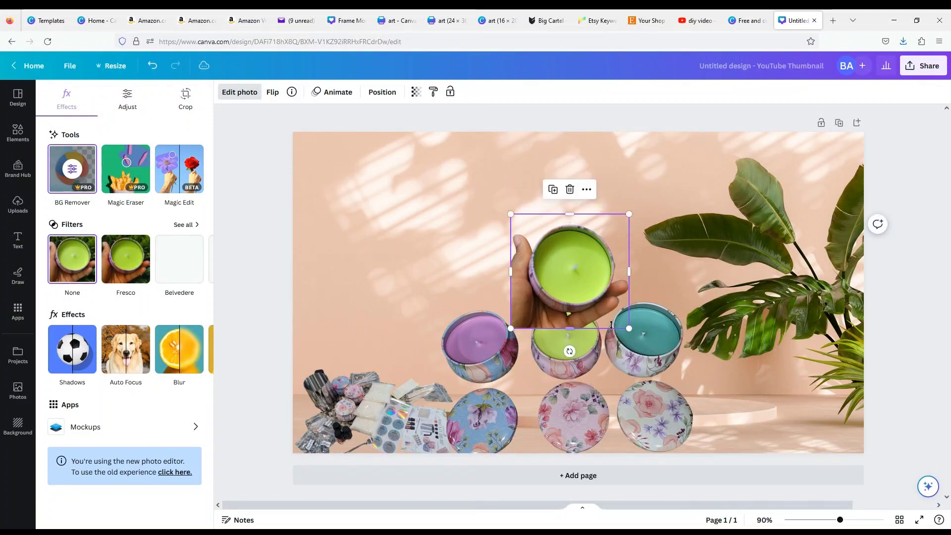
left_click_drag(579, 306, 817, 429)
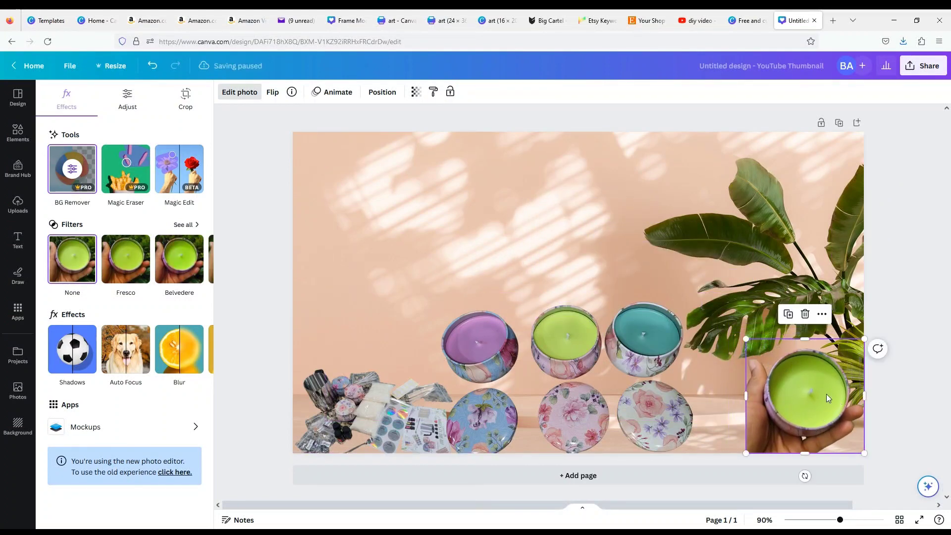
Step: Try a vertical flip on the hand-held candle cutout, revert it, and flip the cutout horizontally instead
left_click(276, 97)
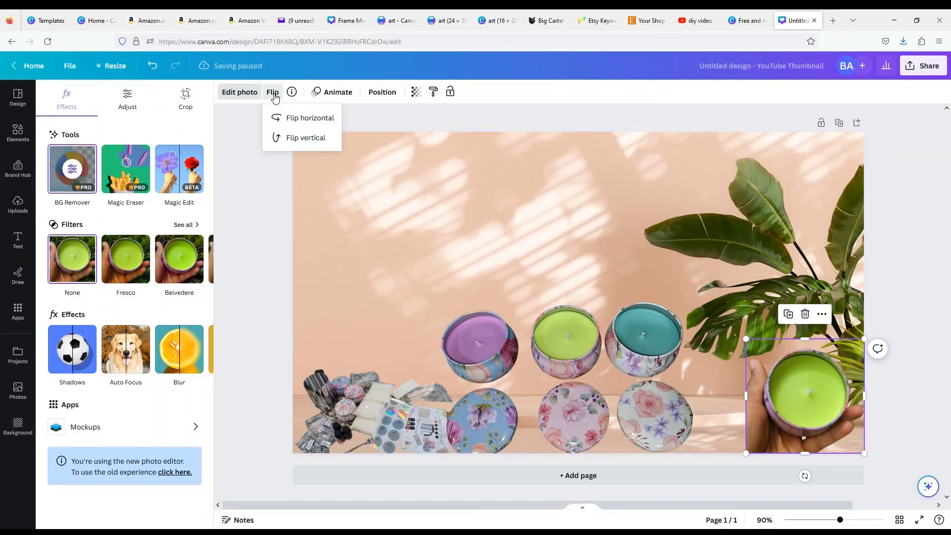
left_click(292, 142)
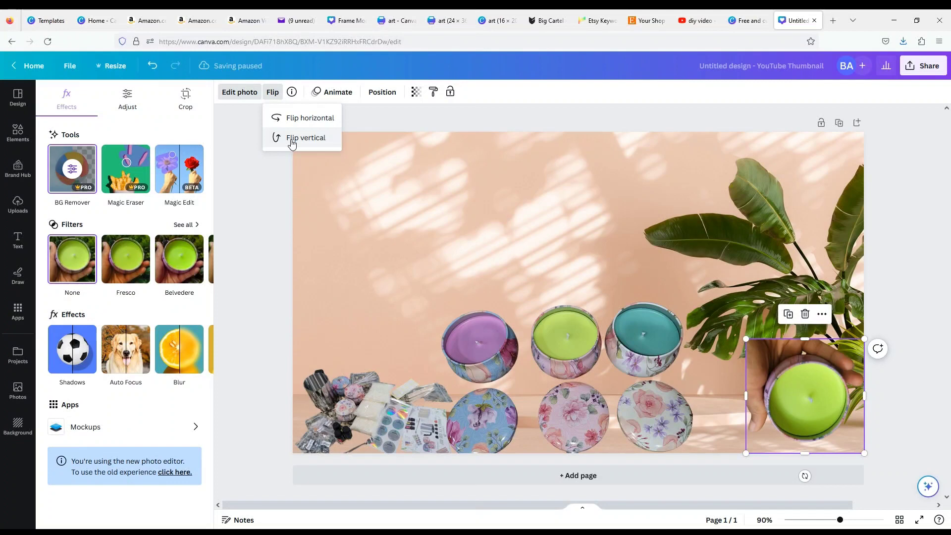
left_click(292, 142)
left_click(290, 121)
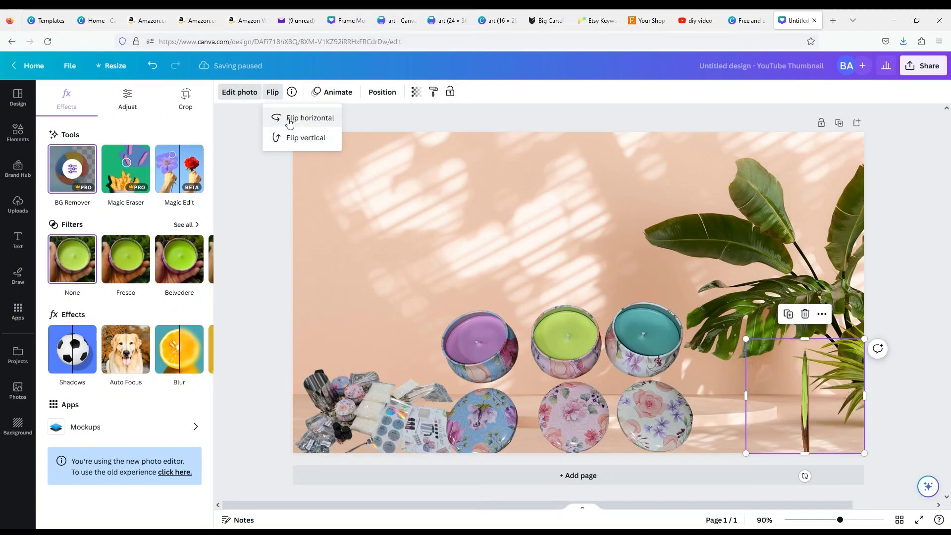
left_click(291, 122)
left_click(291, 123)
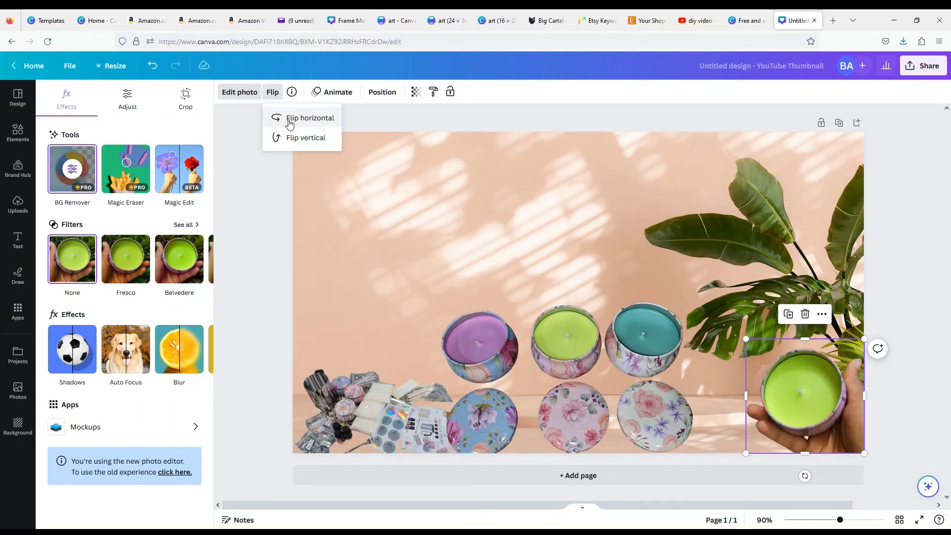
left_click(651, 273)
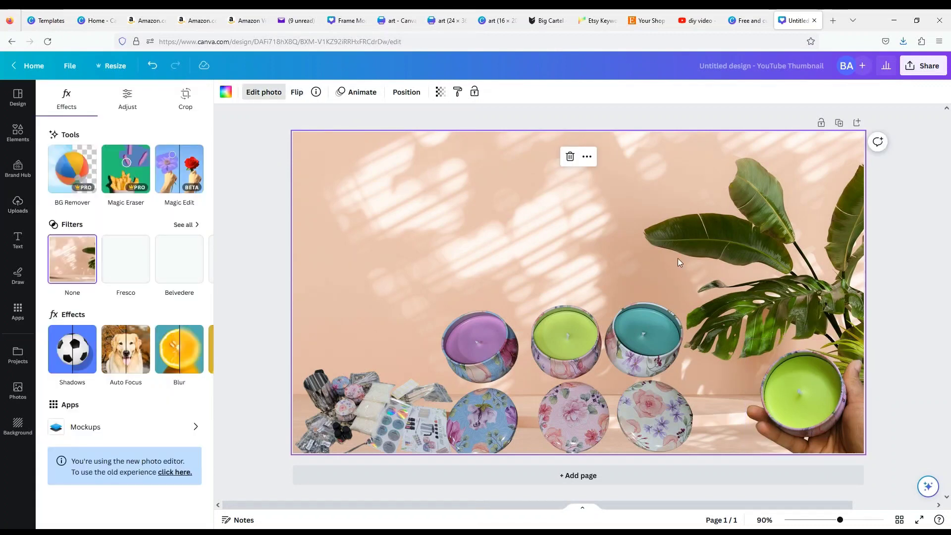
Step: Enlarge the hand-held candle cutout slightly and scale up the tins cutout to reach the hand-held candle
left_click(800, 407)
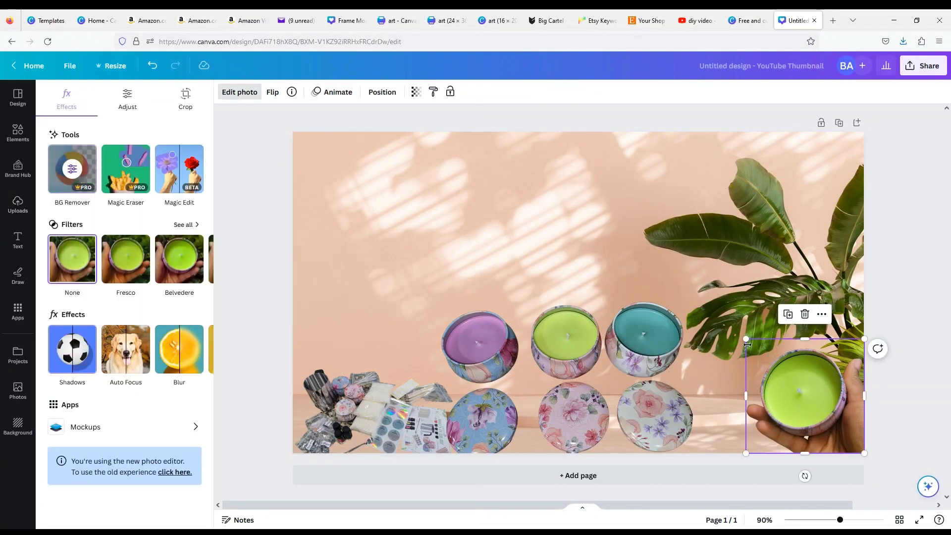
left_click_drag(746, 340, 738, 331)
left_click(644, 375)
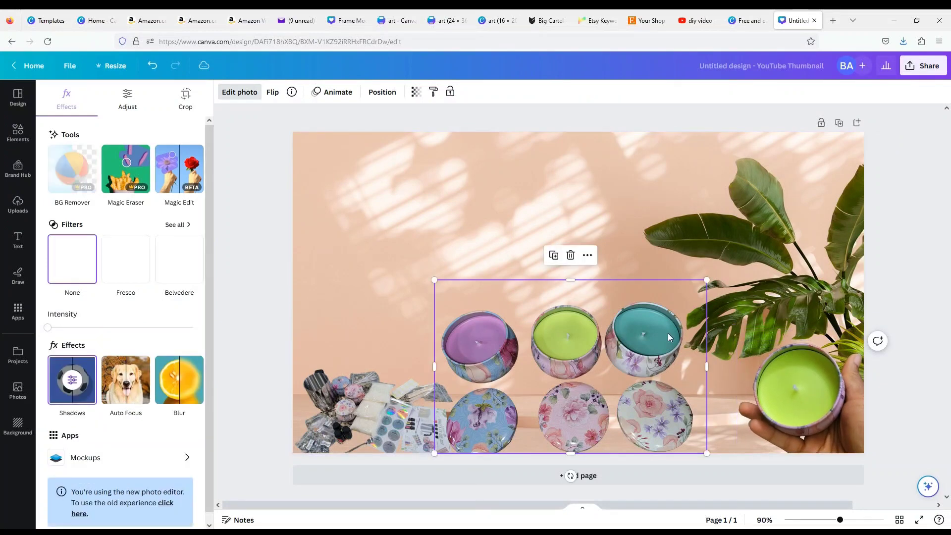
left_click_drag(701, 281, 766, 255)
left_click(825, 208)
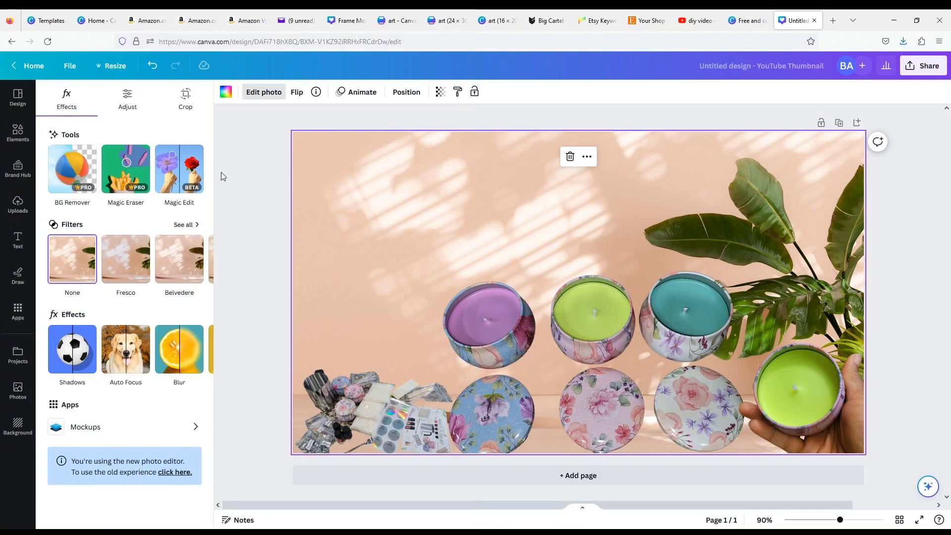
Step: Browse the text styles and font combinations, and add a default heading to the page
left_click(19, 241)
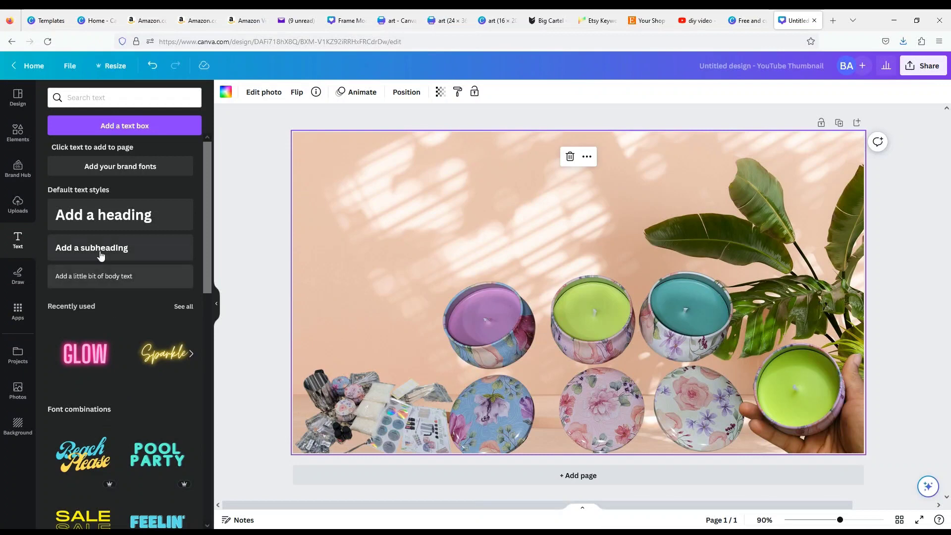
scroll(122, 331, "down", 2)
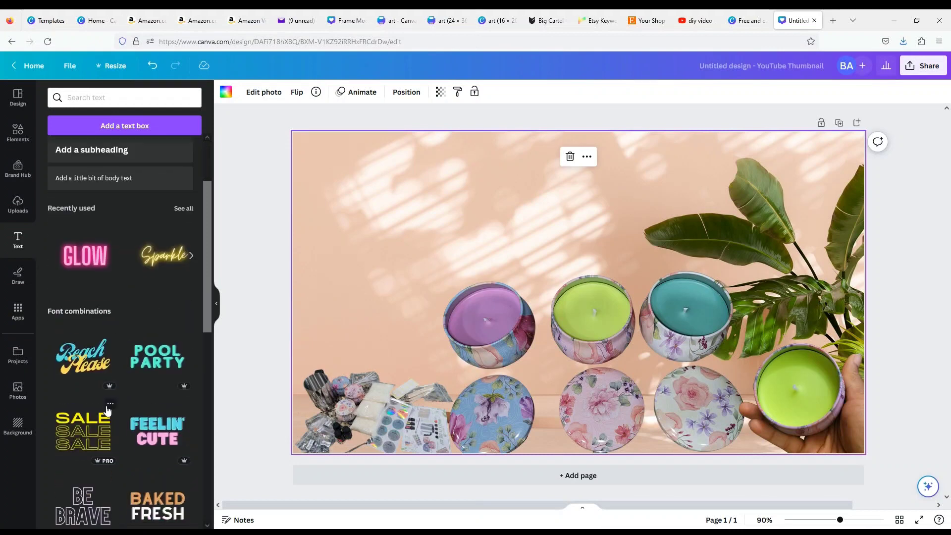
scroll(108, 409, "down", 1)
scroll(128, 311, "up", 3)
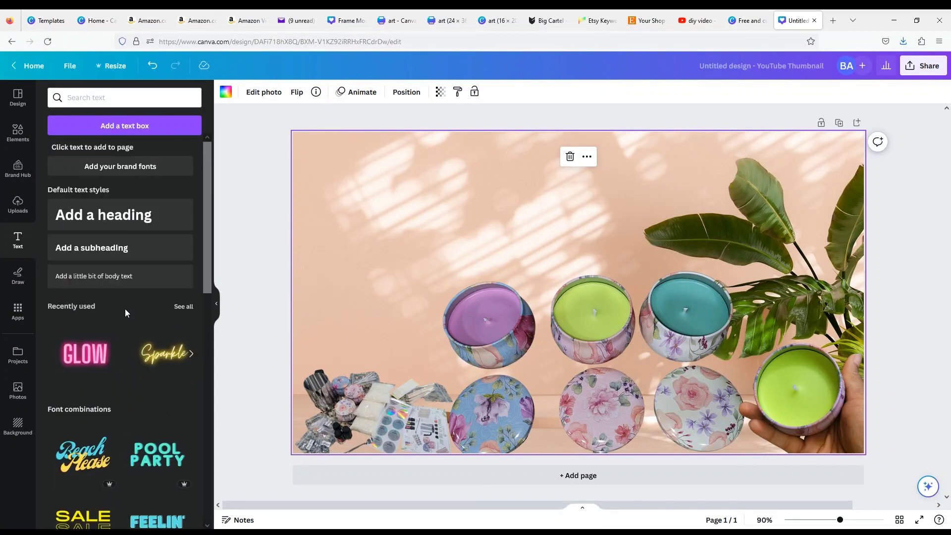
left_click(108, 220)
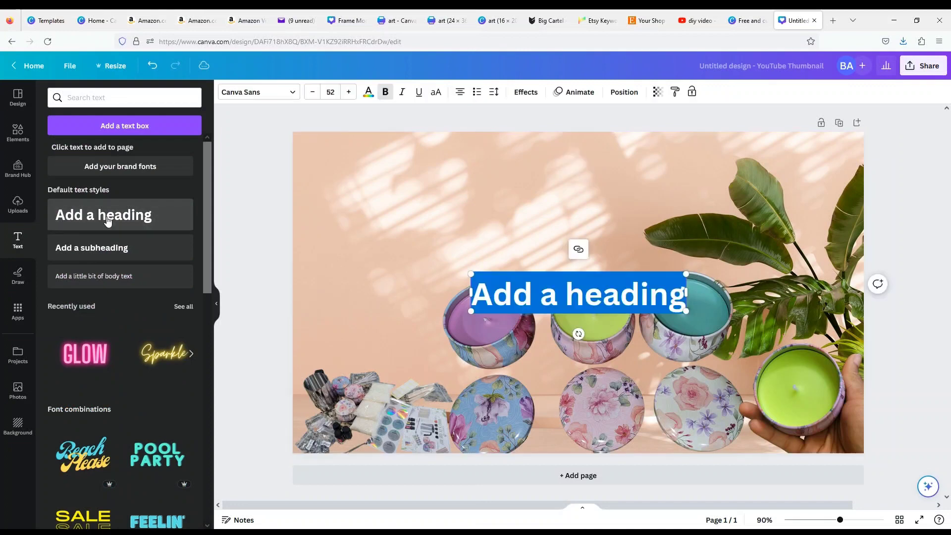
Step: Replace the heading's placeholder text with "Making Candles" on the first line and "At Home" on the second
left_click(553, 298)
triple_click(552, 299)
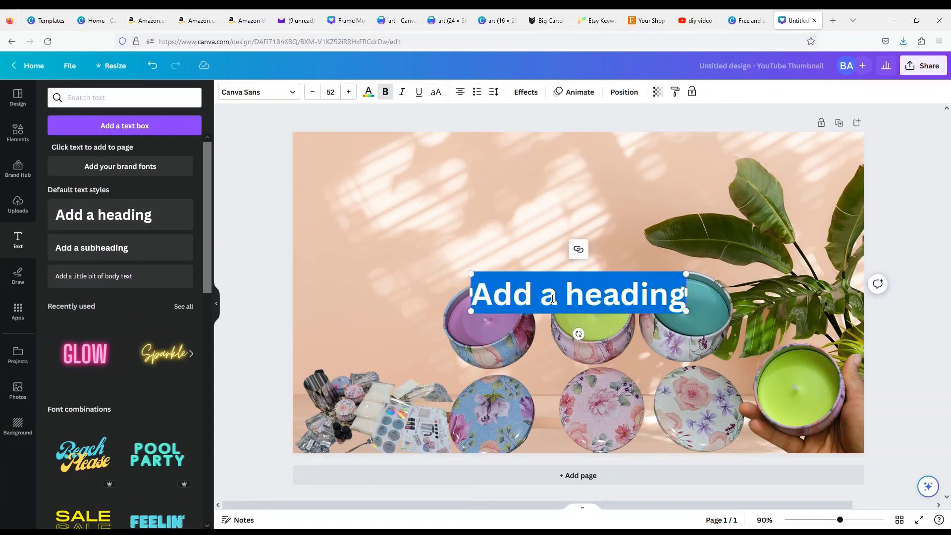
type("Making")
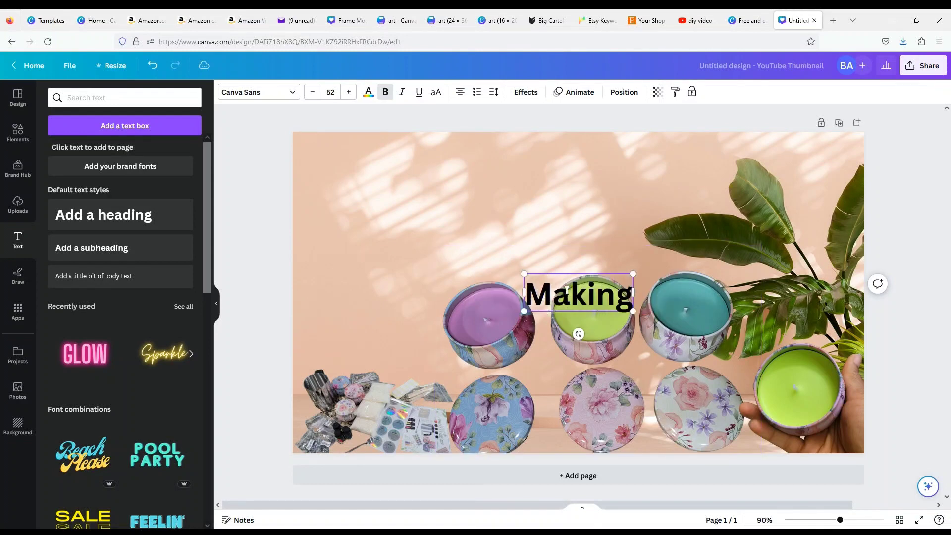
type(" Candl")
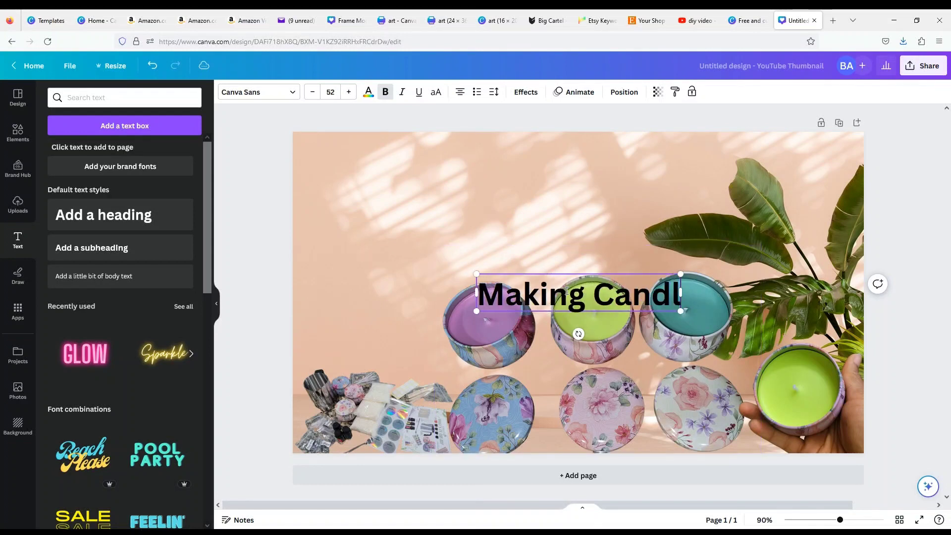
type("es AT")
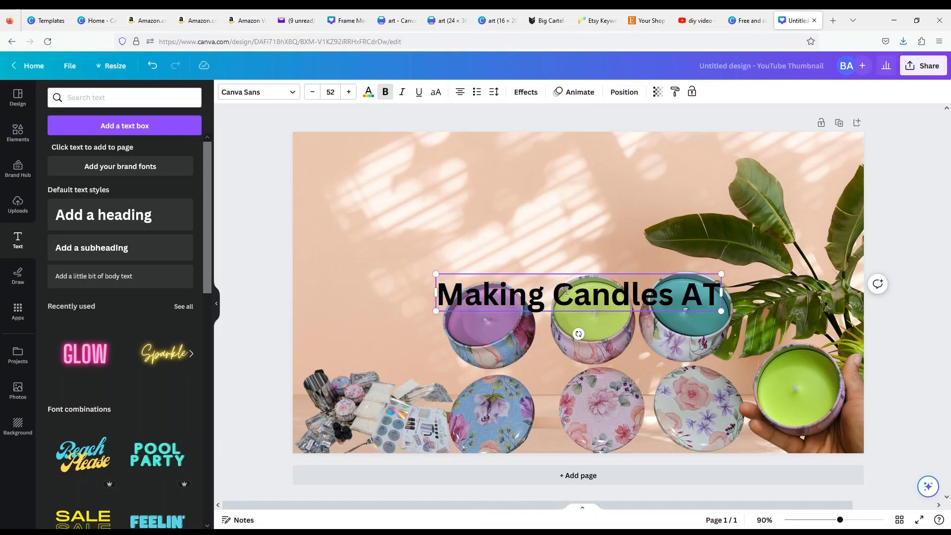
key("BackSpace")
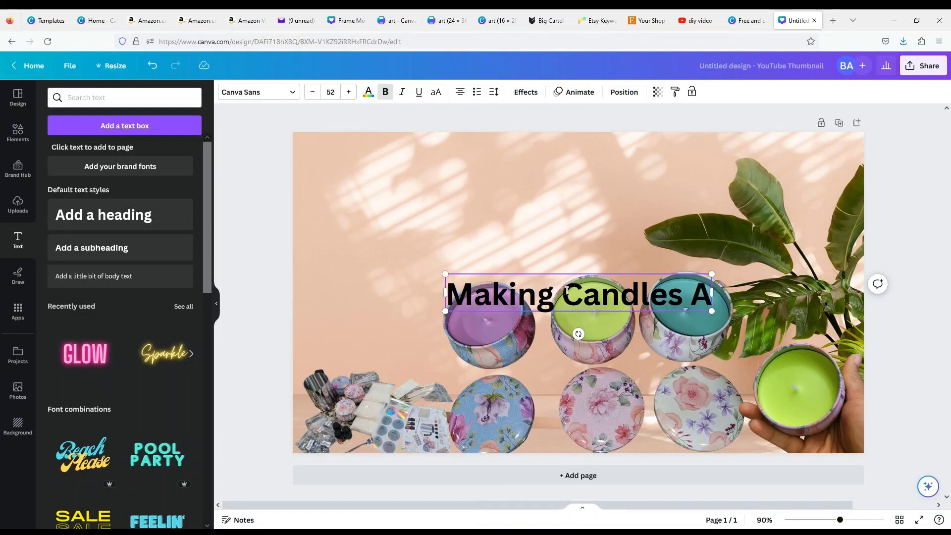
type("t Jome")
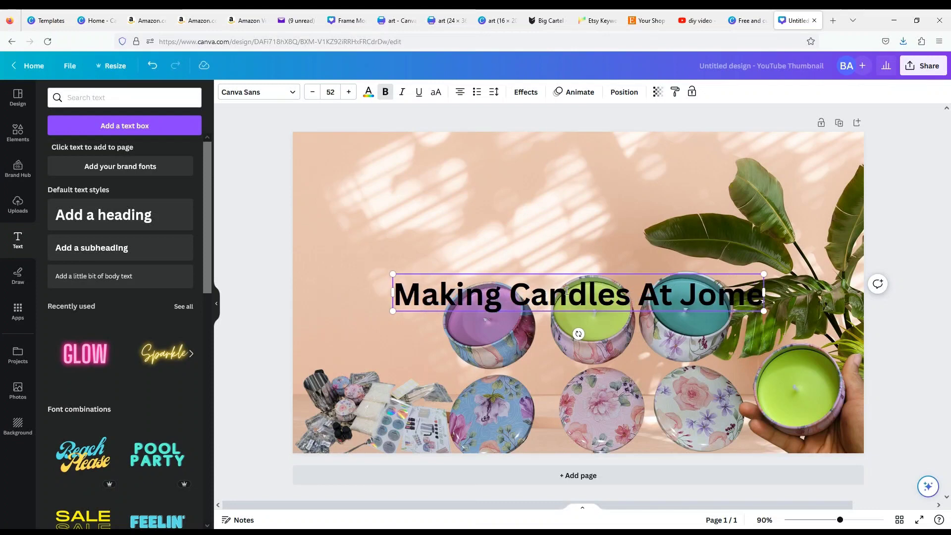
key("BackSpace")
key("BackSpace")
key("BackSpace")
key("BackSpace")
key("BackSpace")
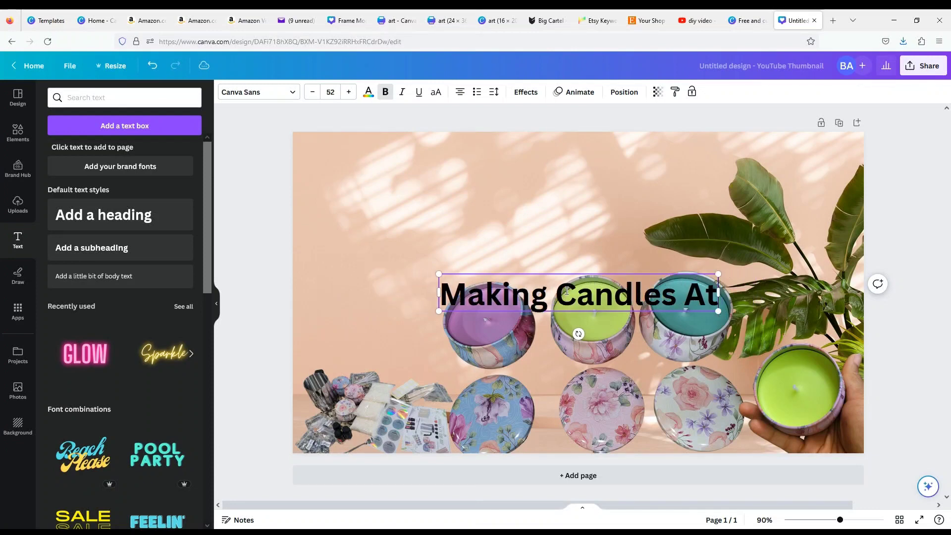
key("BackSpace")
key("BackSpace")
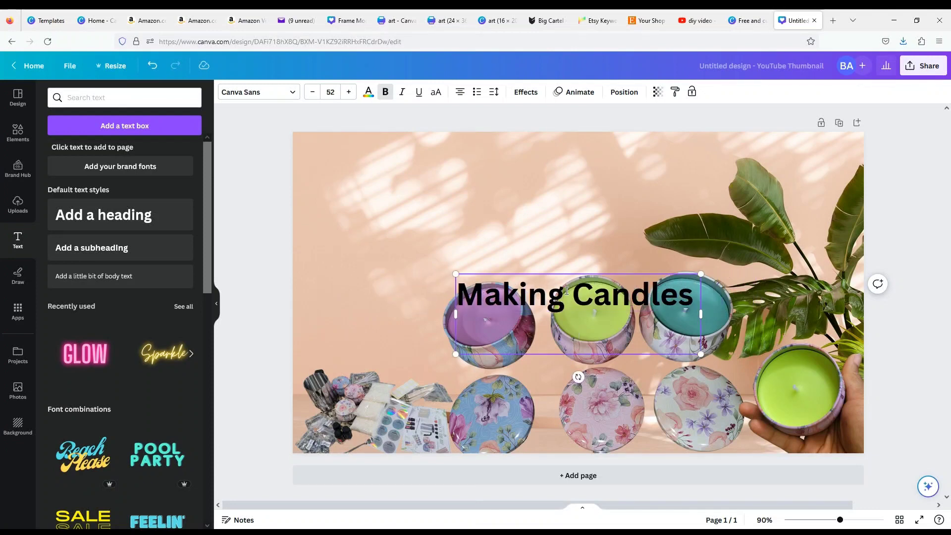
type("At Home")
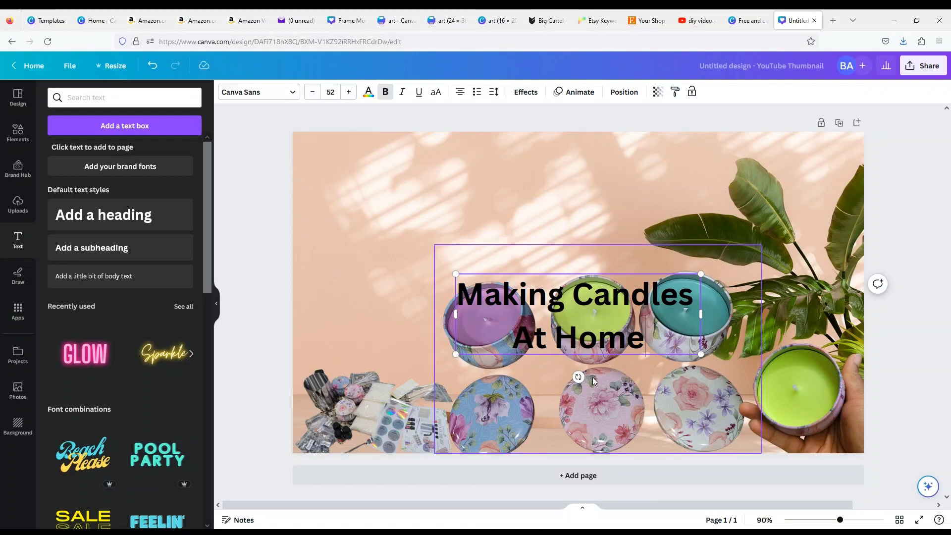
Step: Move the "Making Candles At Home" heading to the page's upper-left area, above the candle tins
left_click(578, 310)
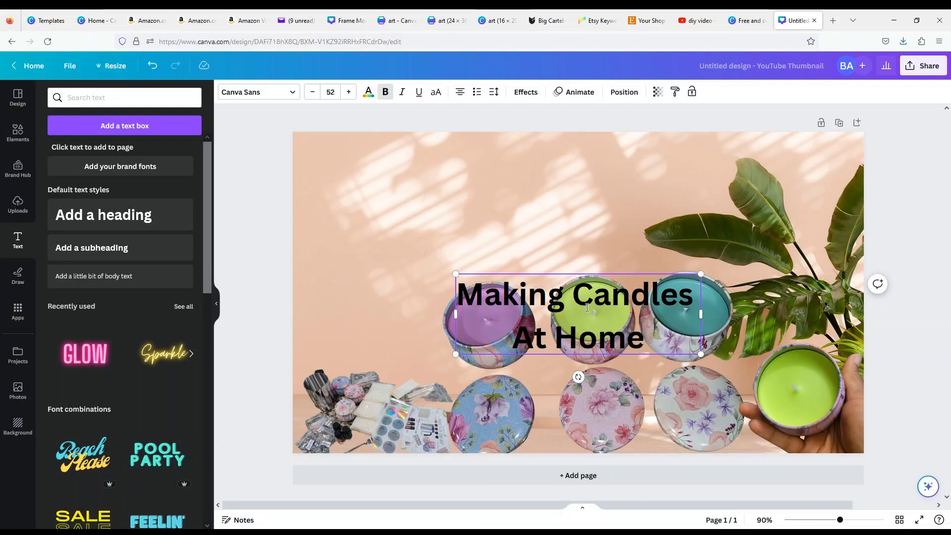
left_click(624, 218)
left_click(602, 317)
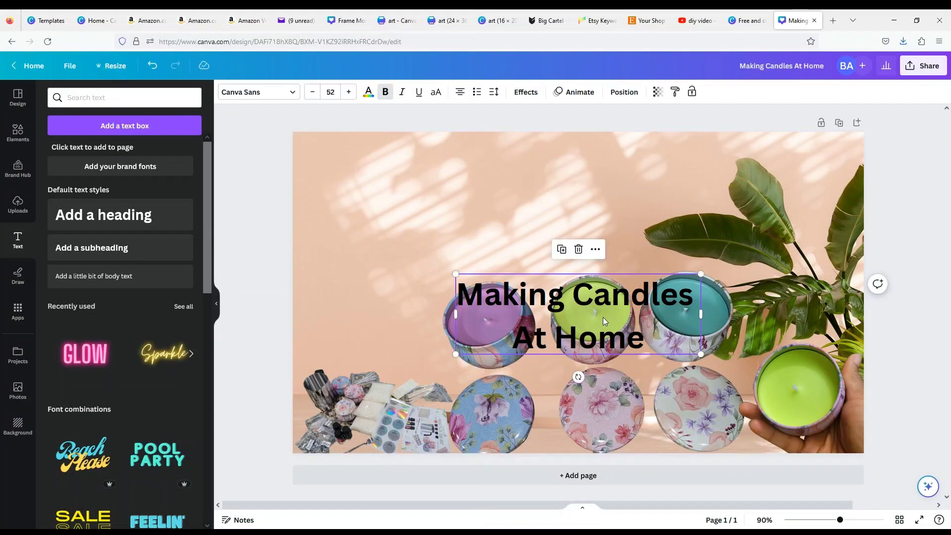
left_click_drag(594, 322, 430, 211)
Step: Set the font of the heading's "At Home" line to Eastman Grotesque
double_click(430, 211)
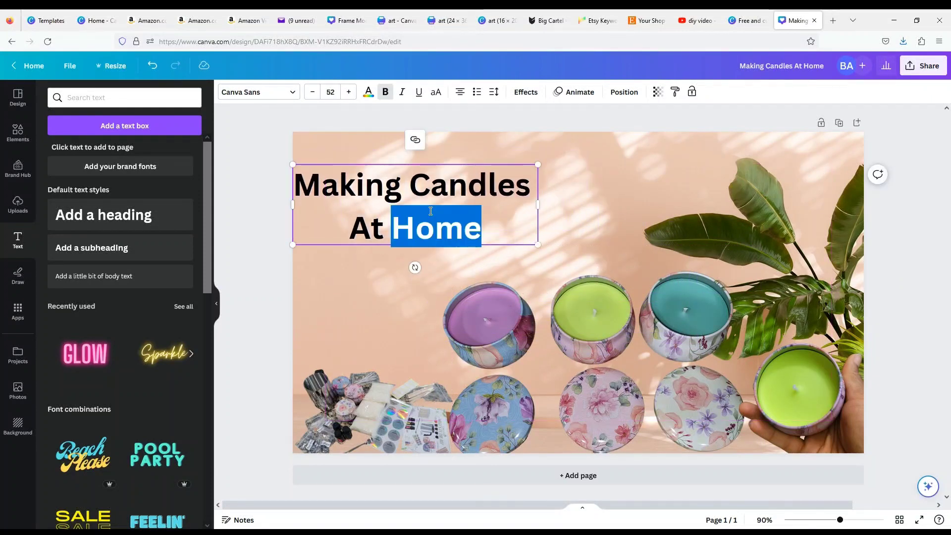
left_click(500, 215)
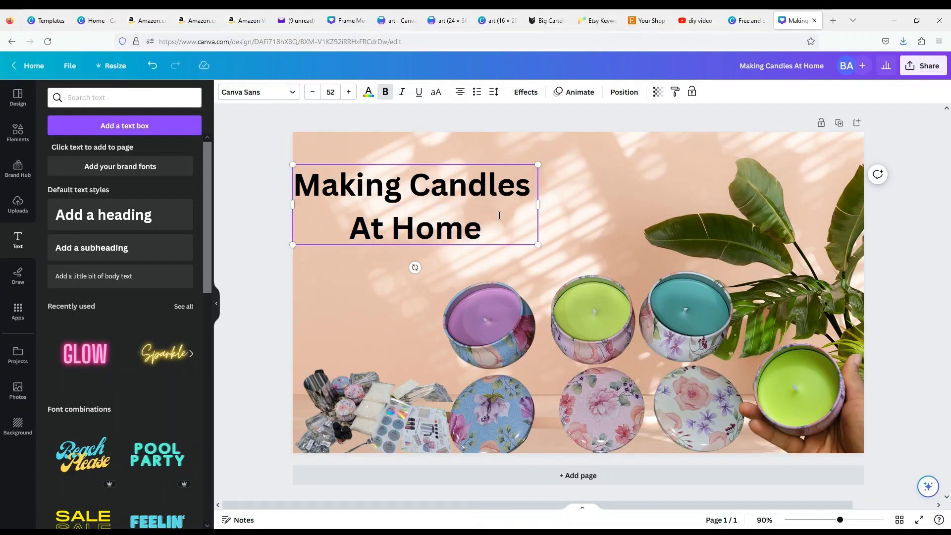
left_click(295, 94)
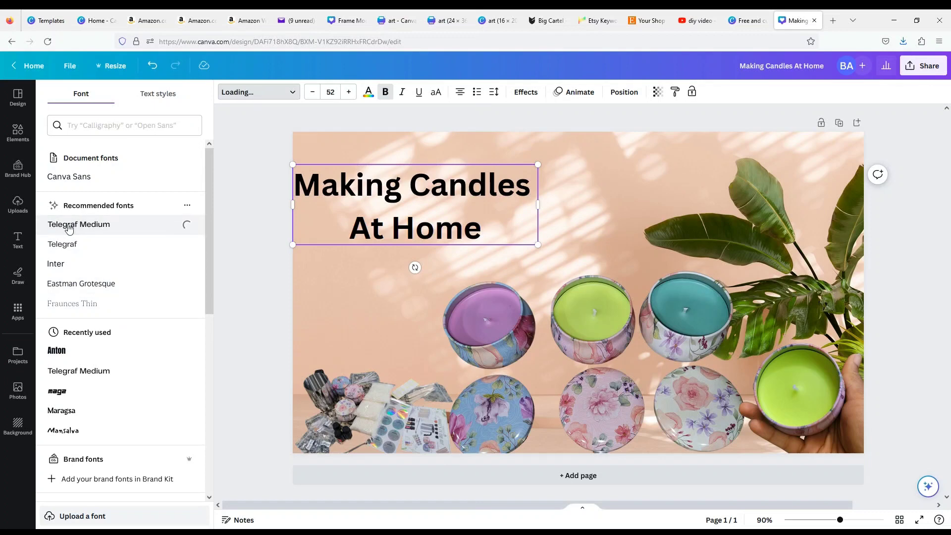
left_click(82, 285)
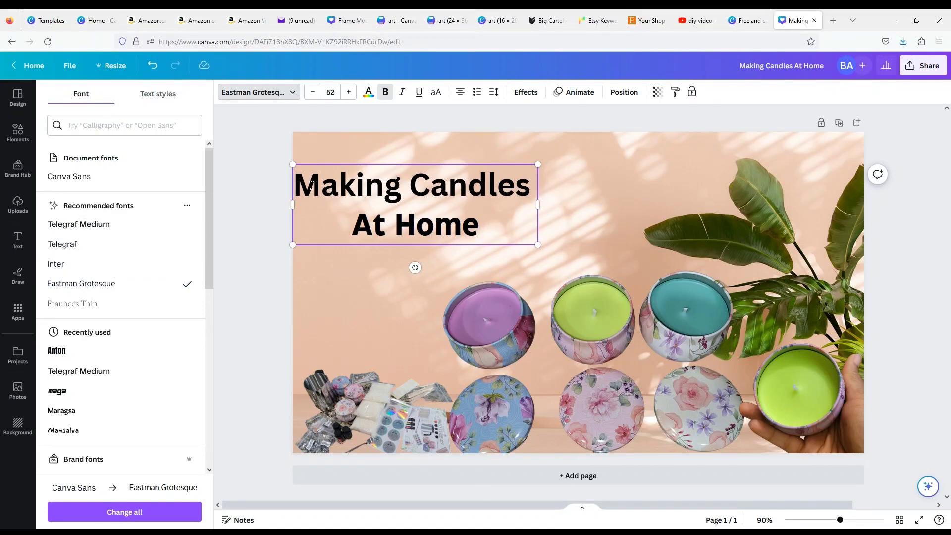
Step: Set the font of both lines of the "Making Candles At Home" heading to Anton
triple_click(324, 193)
left_click_drag(505, 233, 301, 187)
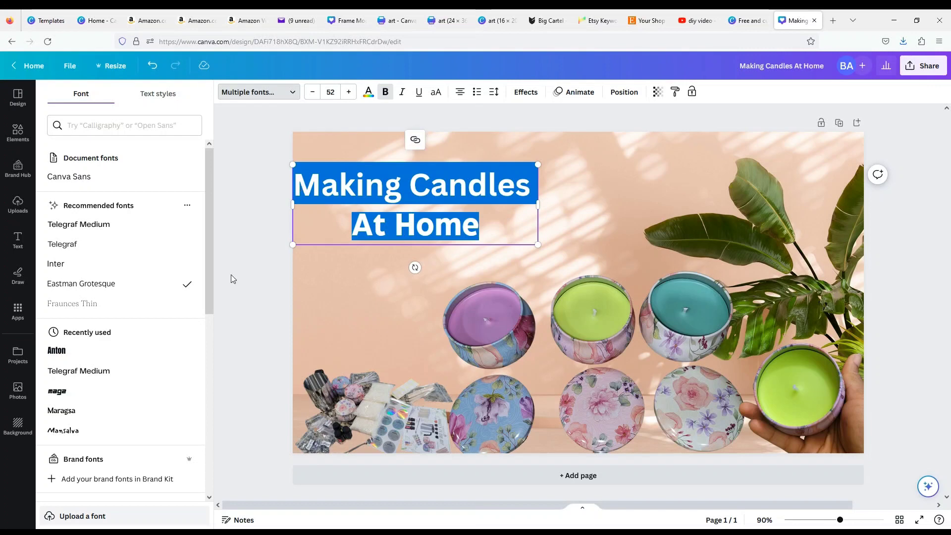
left_click(57, 351)
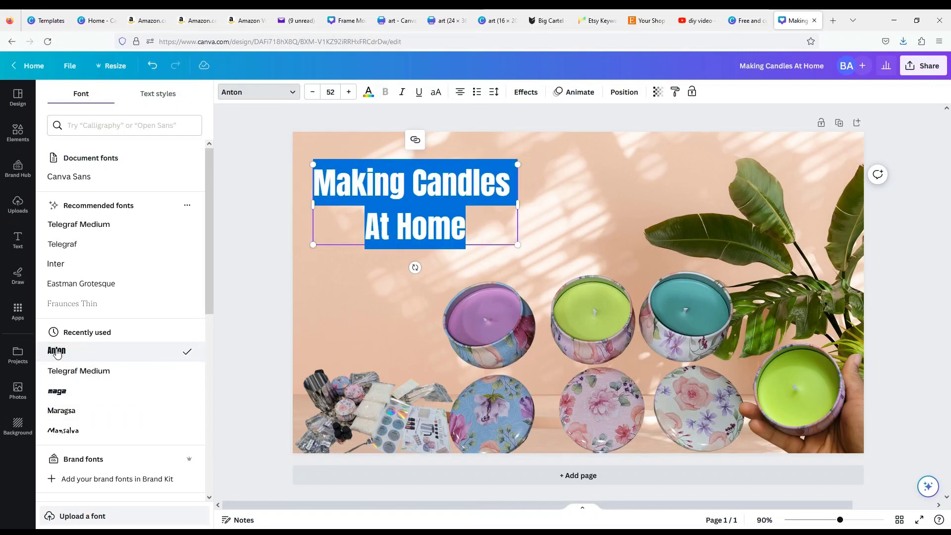
left_click(554, 237)
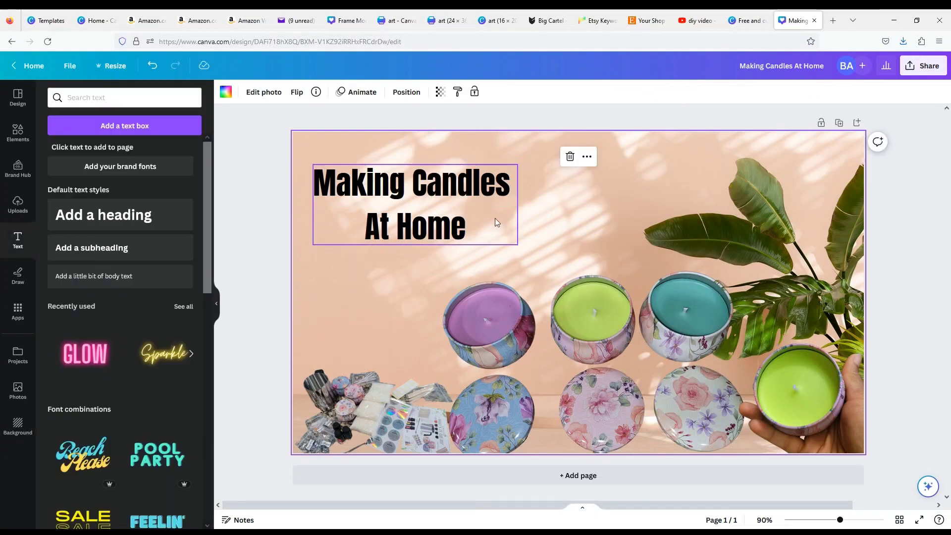
Step: Set the heading's font size to 69 in a widened text box and move it against the page's left edge
left_click(510, 212)
left_click_drag(518, 204, 579, 206)
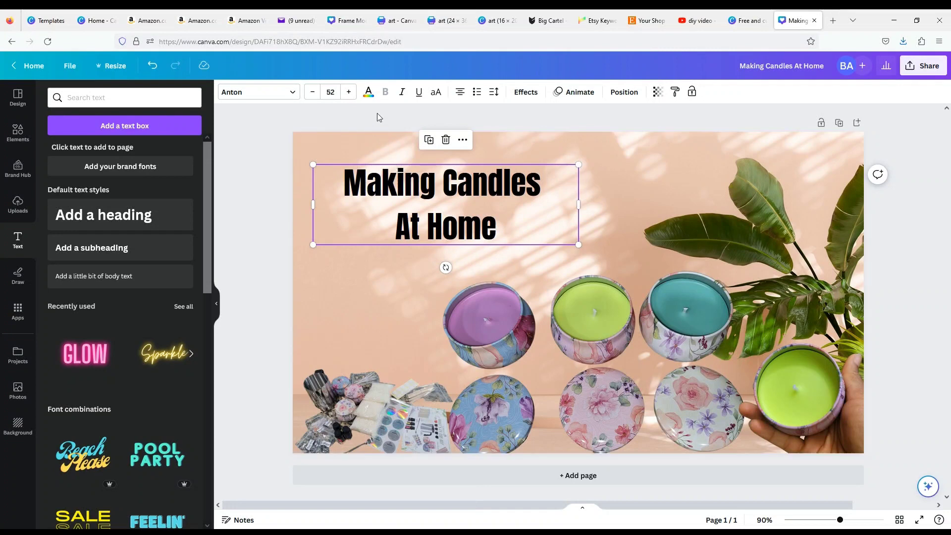
left_click(352, 96)
left_click(349, 96)
left_click(349, 96)
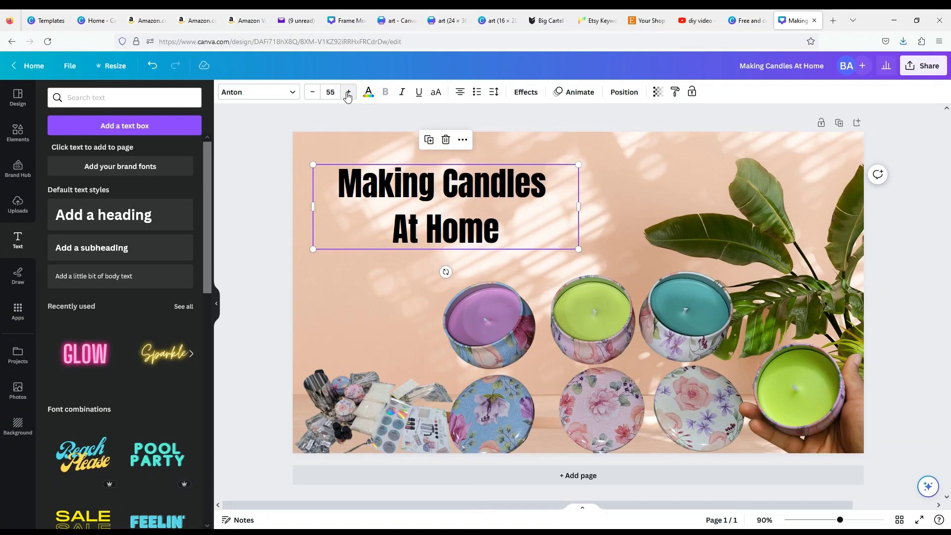
left_click(348, 97)
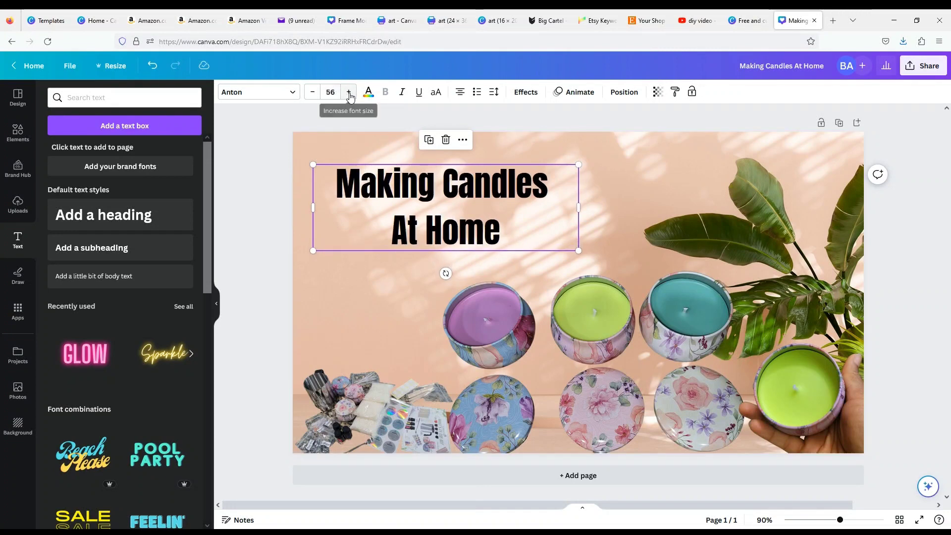
left_click(349, 97)
left_click(349, 97)
left_click(349, 98)
left_click(313, 96)
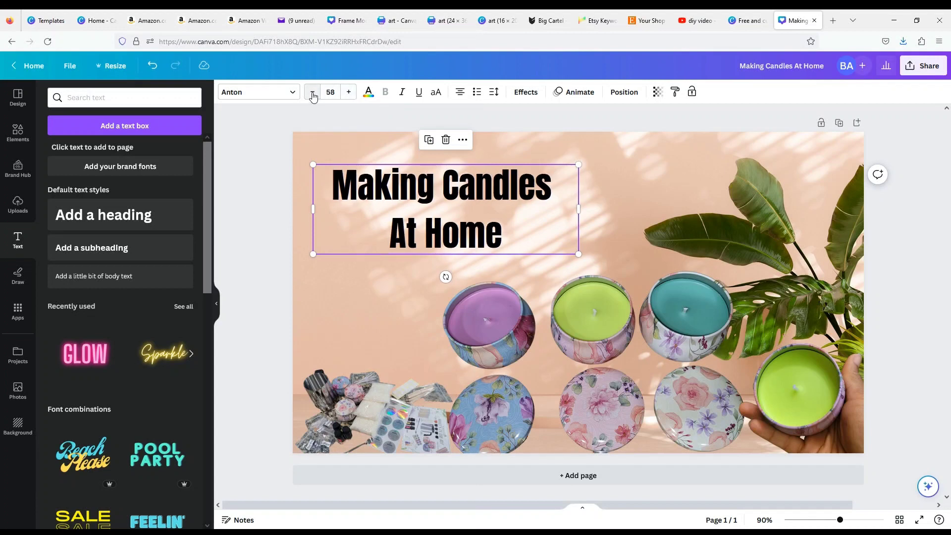
left_click(312, 96)
left_click(312, 96)
left_click(313, 96)
left_click(348, 96)
left_click(348, 96)
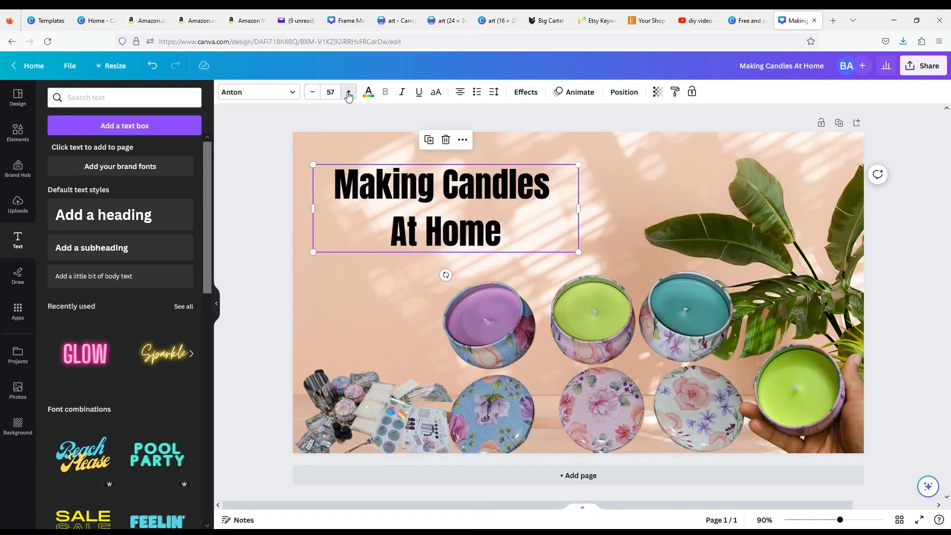
left_click(349, 96)
left_click(349, 96)
left_click(349, 96)
left_click(349, 96)
left_click(348, 96)
left_click(349, 96)
left_click(349, 95)
left_click(349, 95)
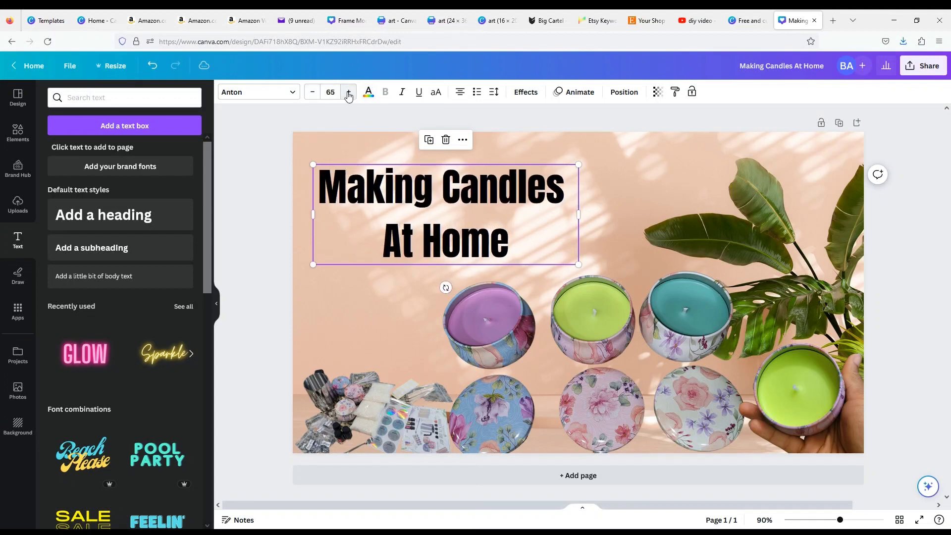
left_click(349, 95)
left_click(349, 96)
left_click(349, 95)
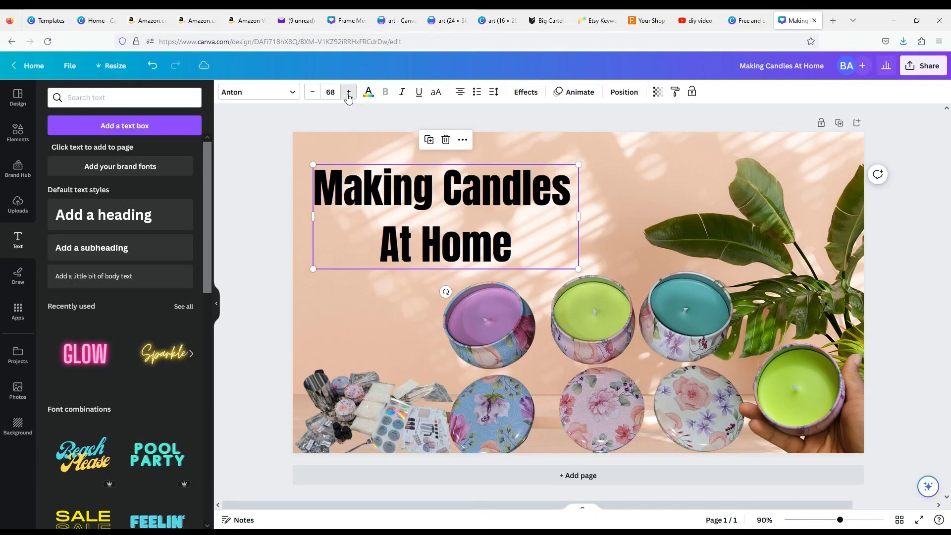
left_click(349, 96)
left_click_drag(447, 216, 427, 216)
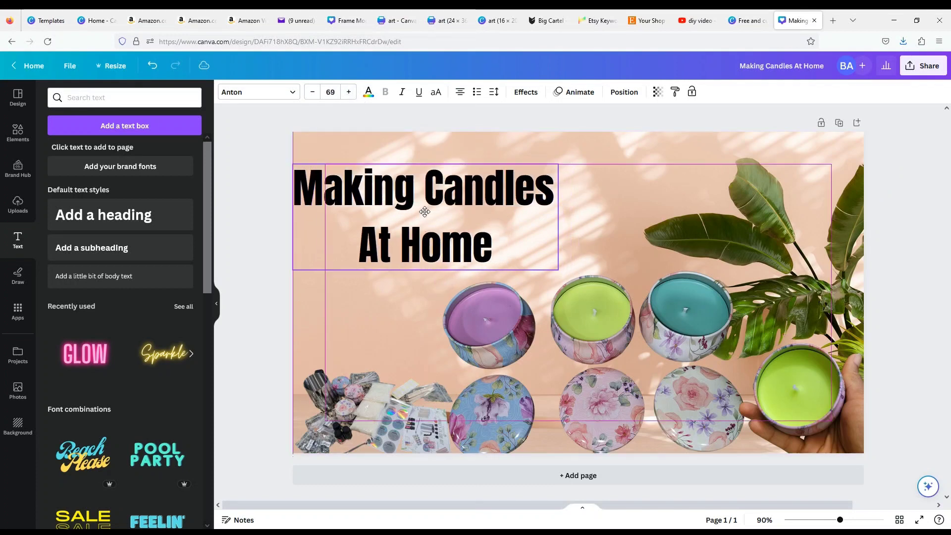
left_click(599, 233)
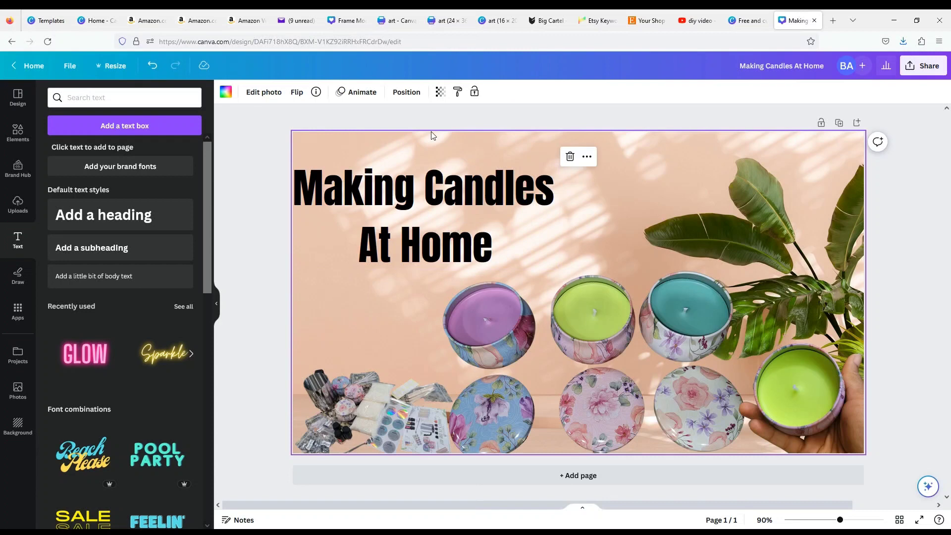
Step: Change the text colour of the whole "Making Candles At Home" heading to white (#ffffff)
left_click(391, 187)
triple_click(392, 200)
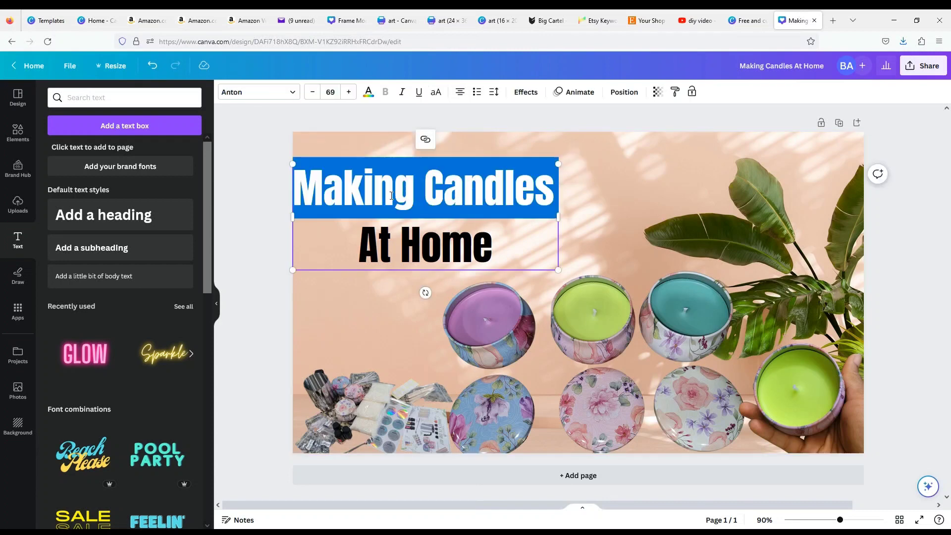
left_click(471, 242)
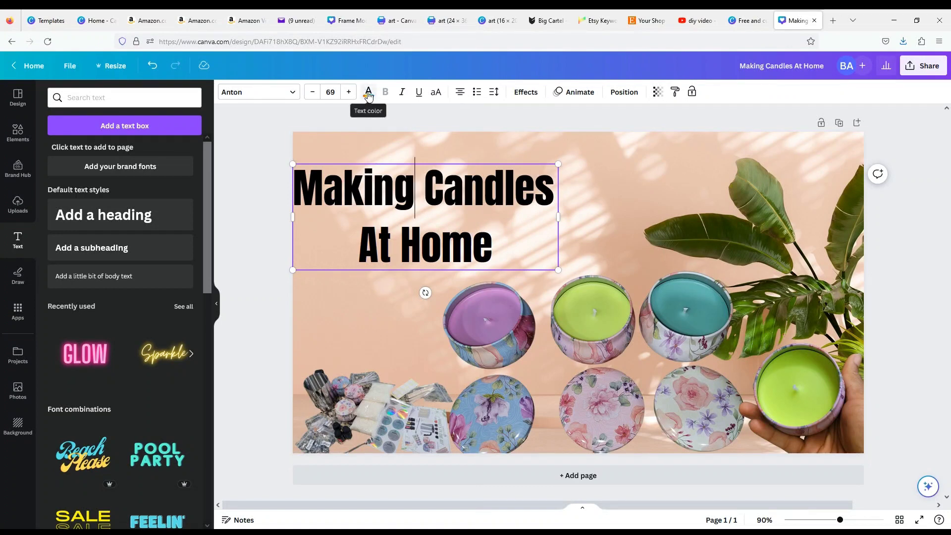
left_click(369, 94)
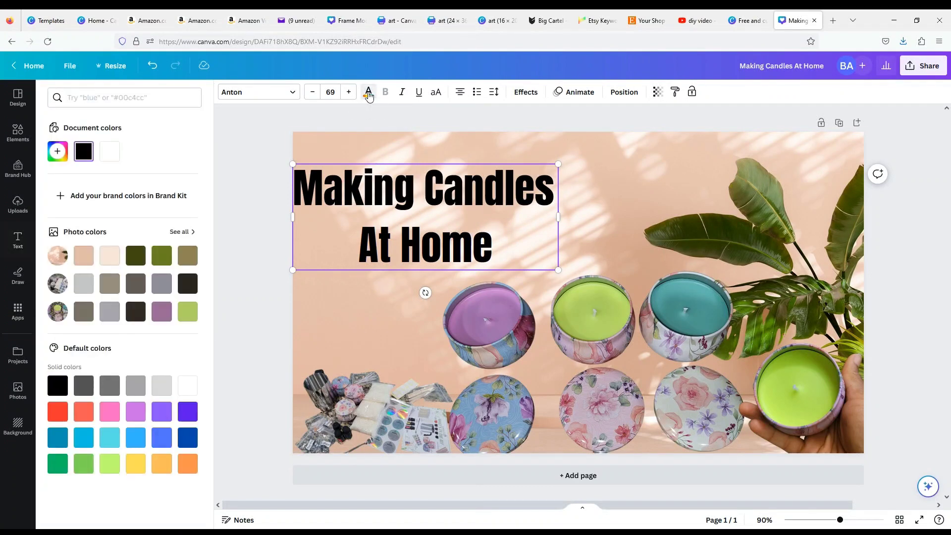
left_click(109, 155)
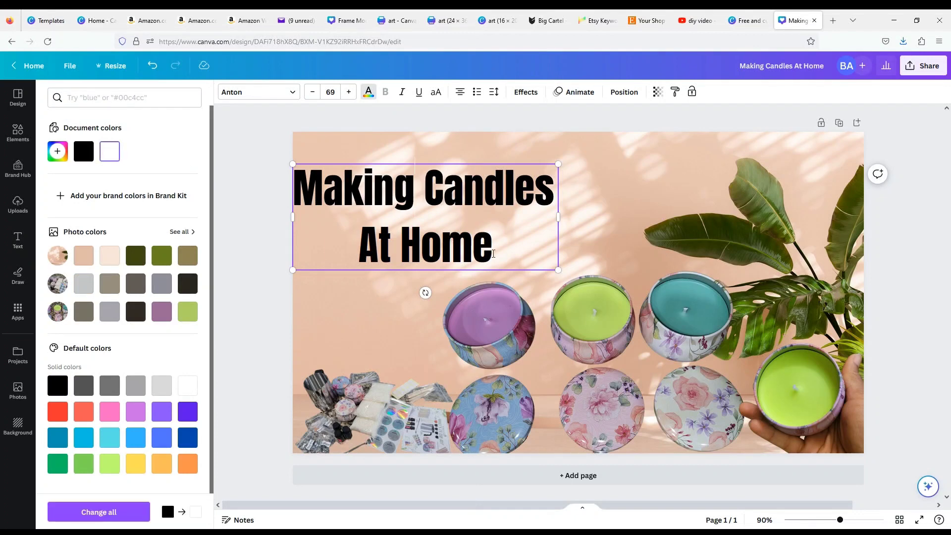
left_click_drag(500, 248, 294, 189)
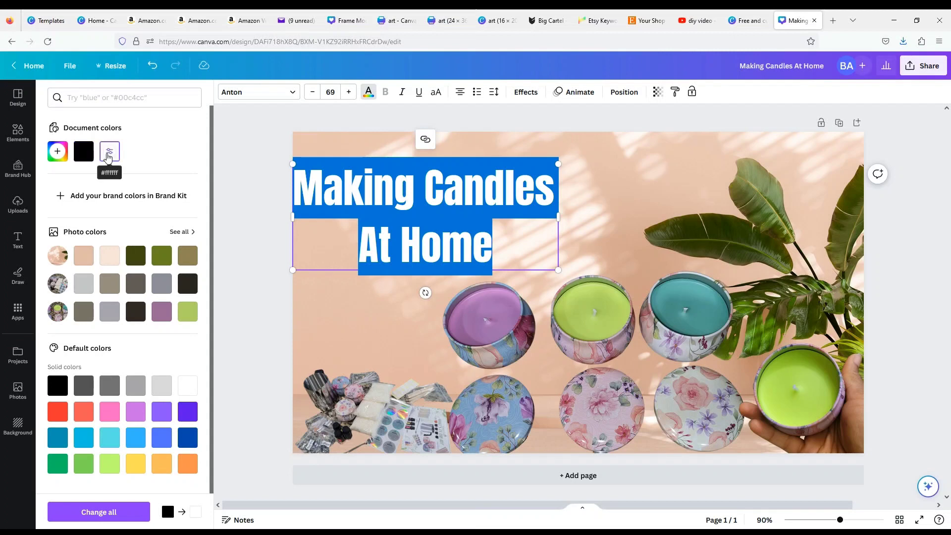
left_click(623, 192)
left_click(402, 209)
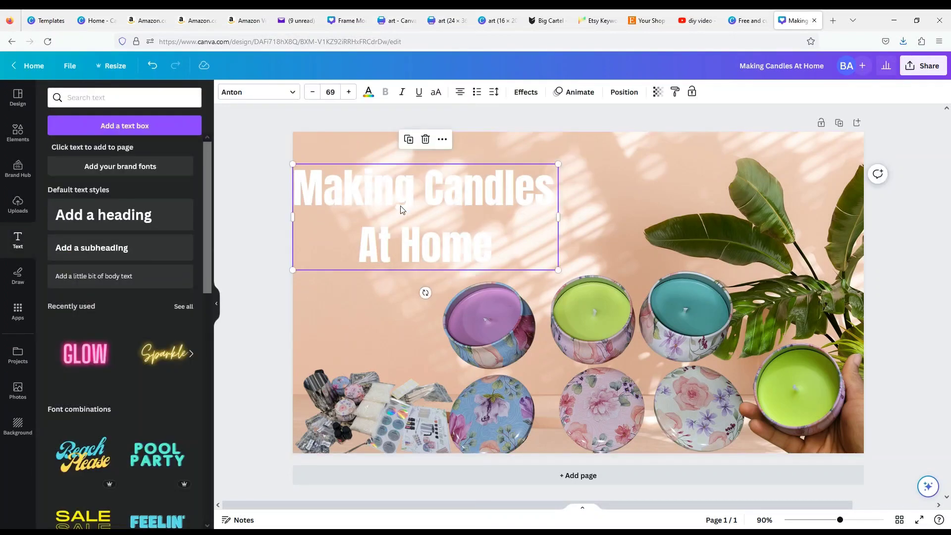
Step: Set the text colour of both heading lines to solid black (#000000)
triple_click(453, 241)
triple_click(462, 239)
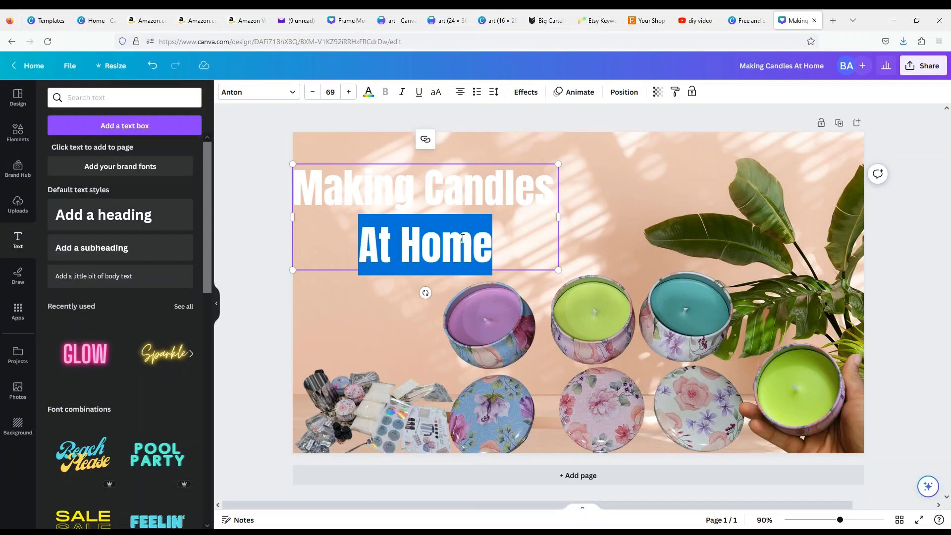
left_click(499, 247)
left_click_drag(354, 224, 292, 107)
left_click(370, 93)
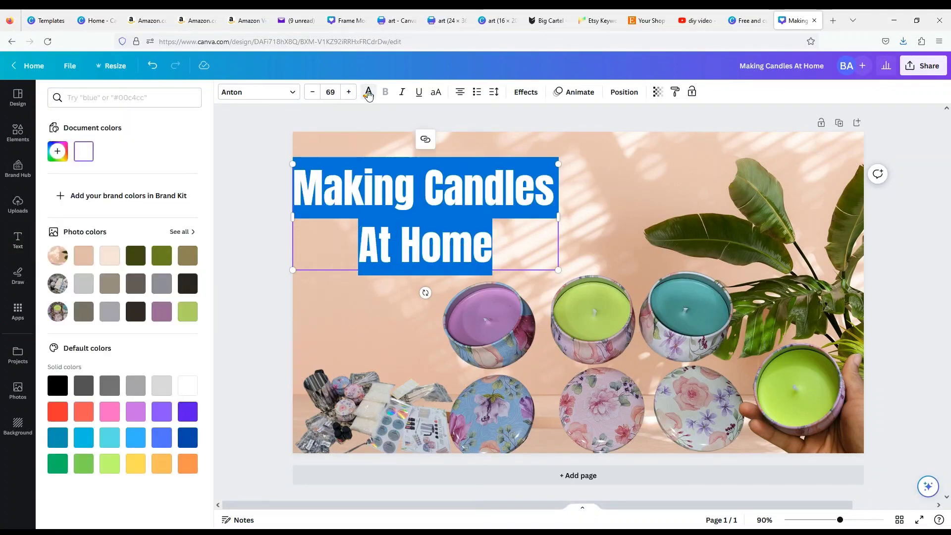
left_click(58, 385)
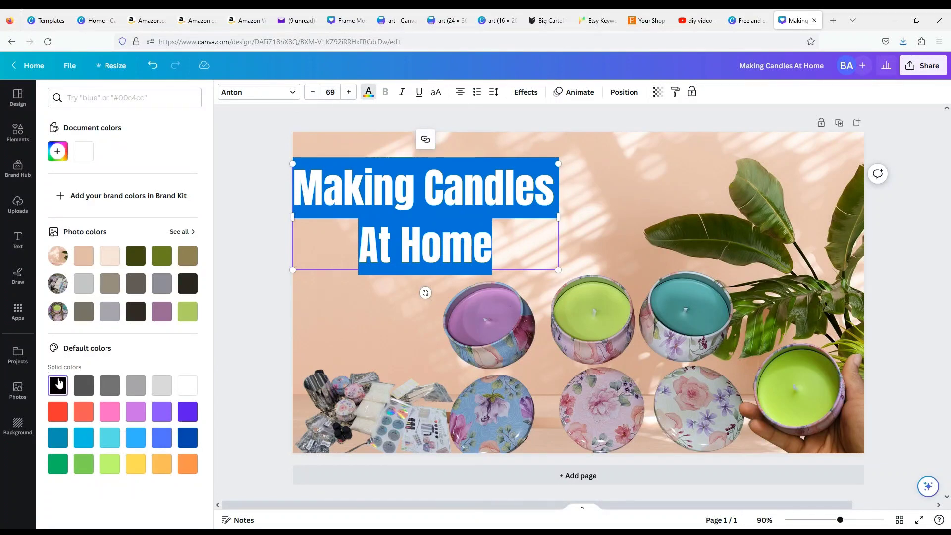
left_click(58, 143)
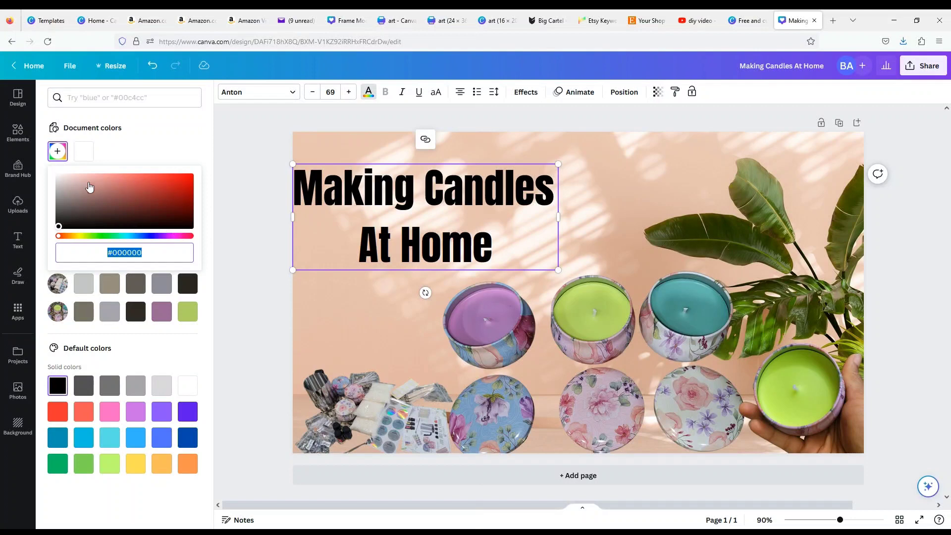
left_click(193, 125)
left_click(606, 200)
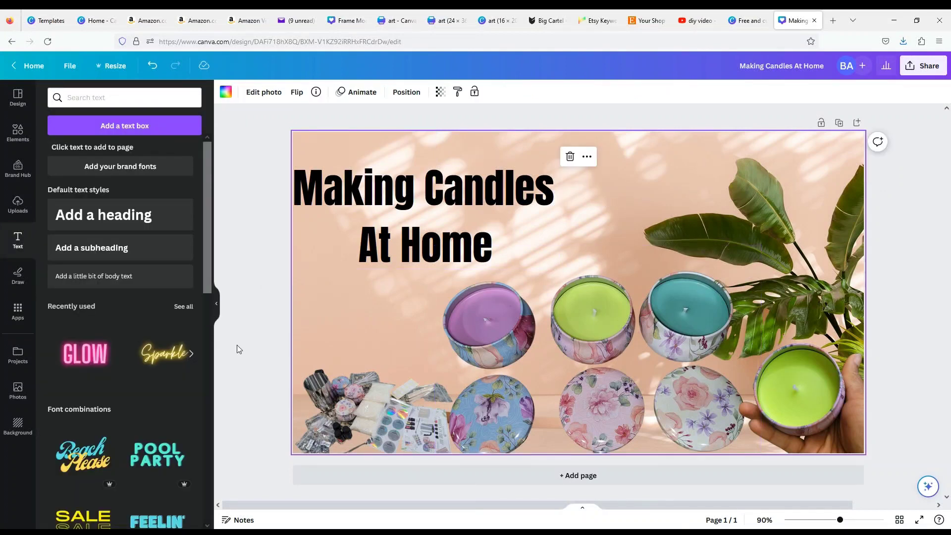
Step: Slightly enlarge the candle supplies photo in the page's lower-left corner and nudge it upward
left_click(372, 403)
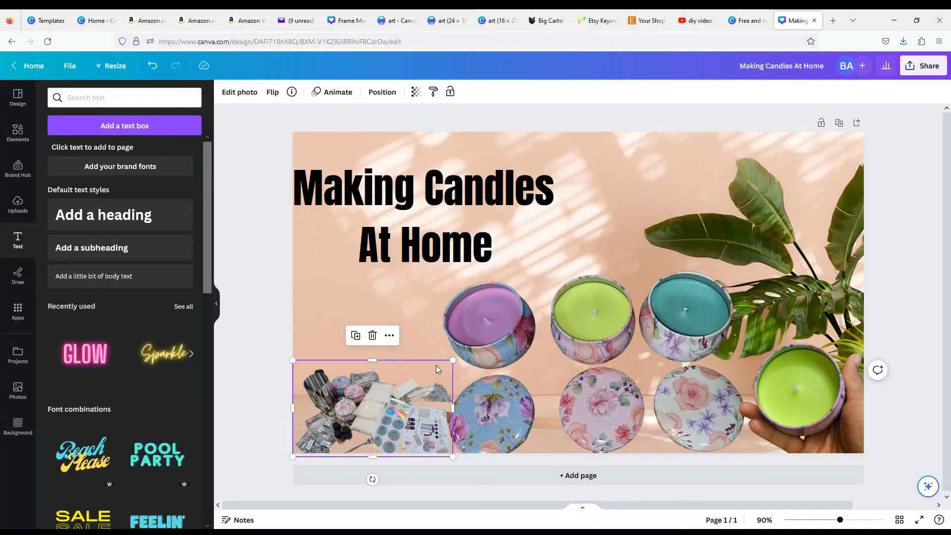
left_click_drag(453, 360, 463, 349)
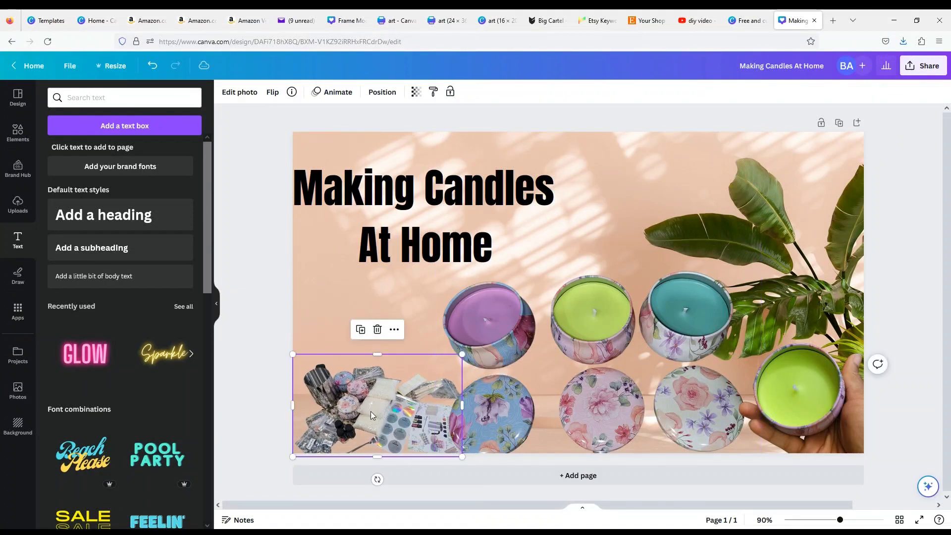
left_click_drag(371, 411, 373, 407)
left_click(593, 225)
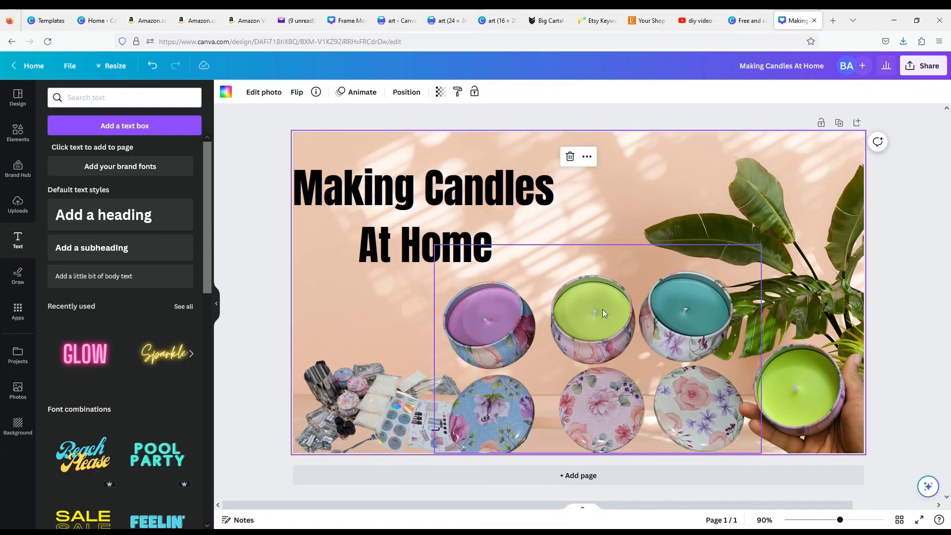
Step: Shift the "Making Candles At Home" heading slightly right, away from the page's left edge
left_click_drag(417, 203, 440, 205)
left_click(679, 194)
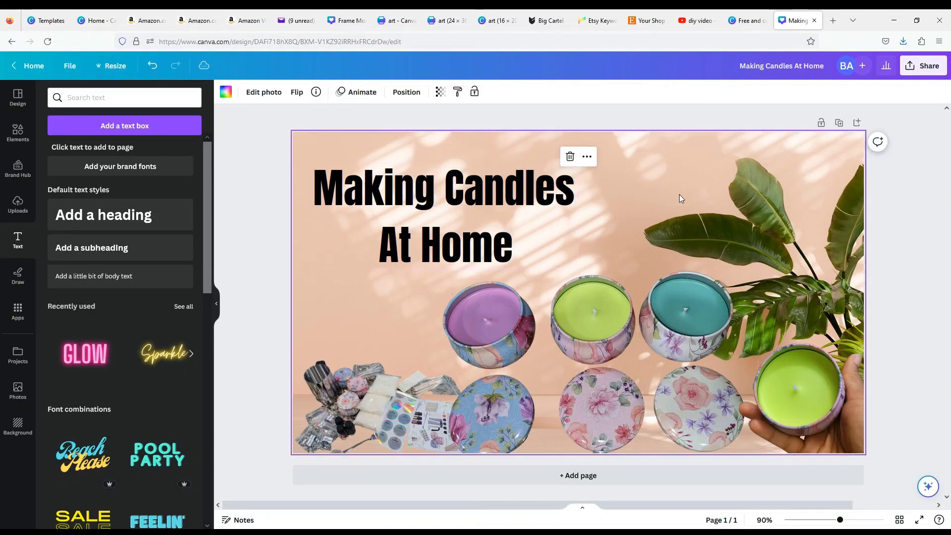
Step: Add a default subheading to the page and replace its placeholder text with "Candle Kit"
left_click(106, 255)
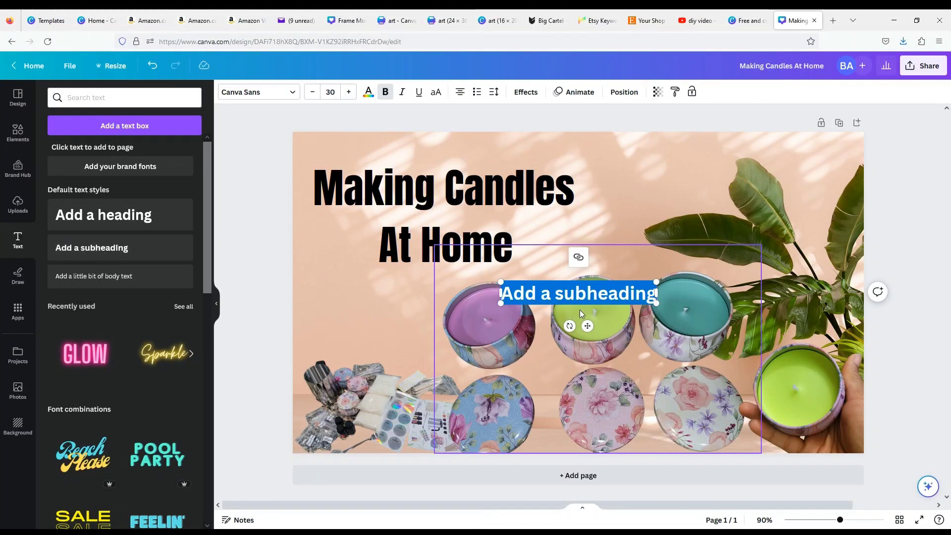
type("Candl")
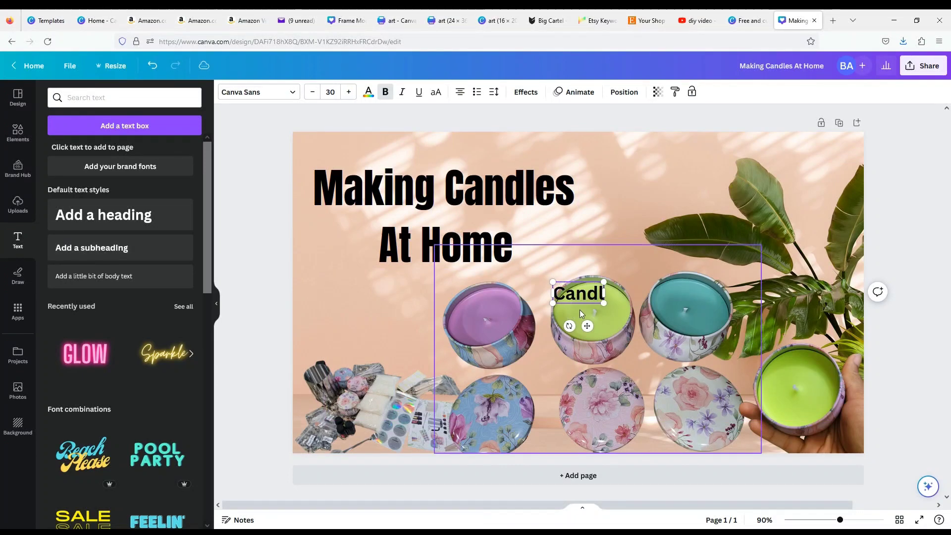
type("e Kit")
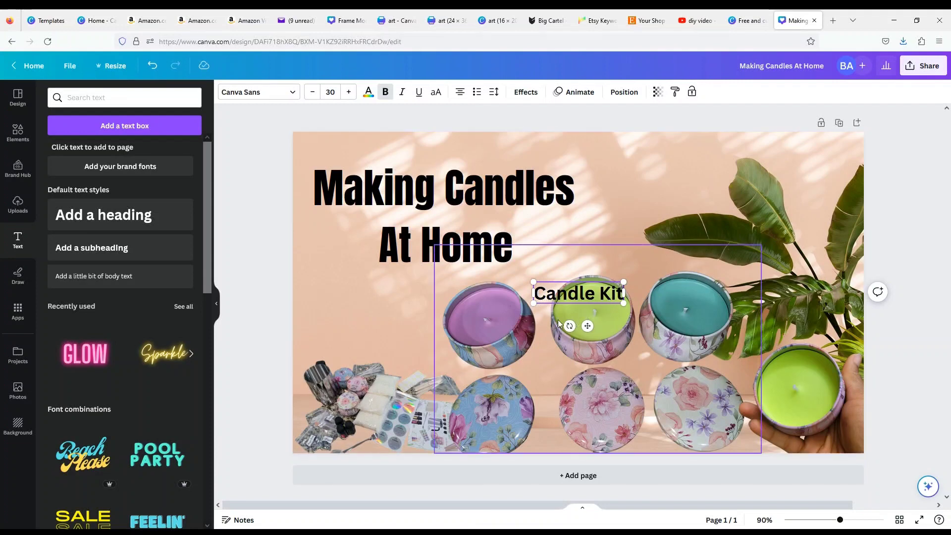
Step: Shrink the "Candle Kit" subheading to font size 20.2 and place it over the middle of the candle supplies photo
left_click_drag(589, 326, 386, 407)
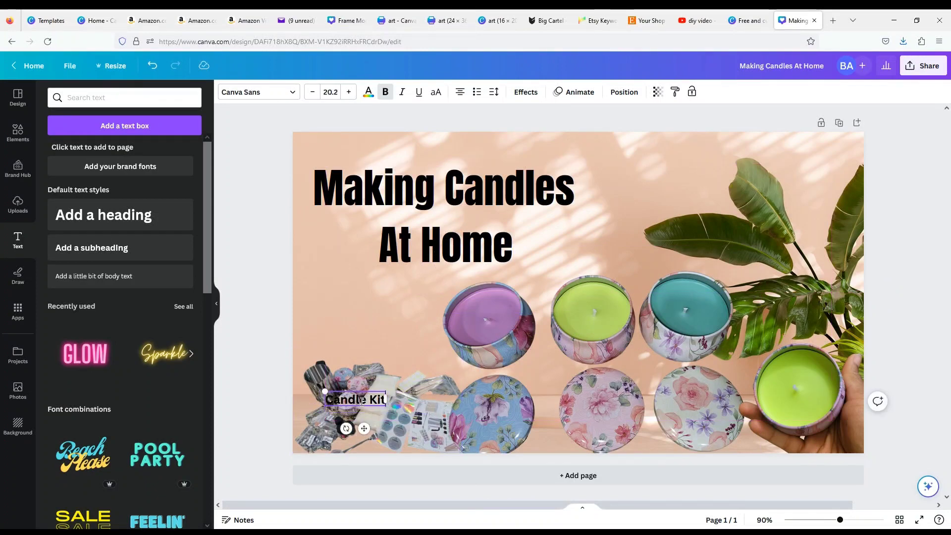
left_click(397, 329)
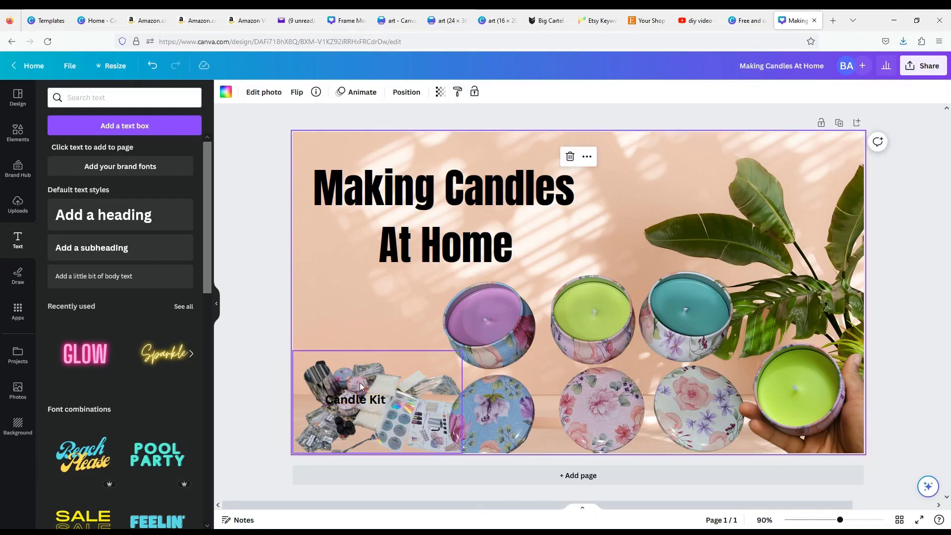
left_click(358, 401)
mouse_move(358, 400)
left_mouse_down()
mouse_move(347, 402)
mouse_move(376, 404)
left_mouse_up()
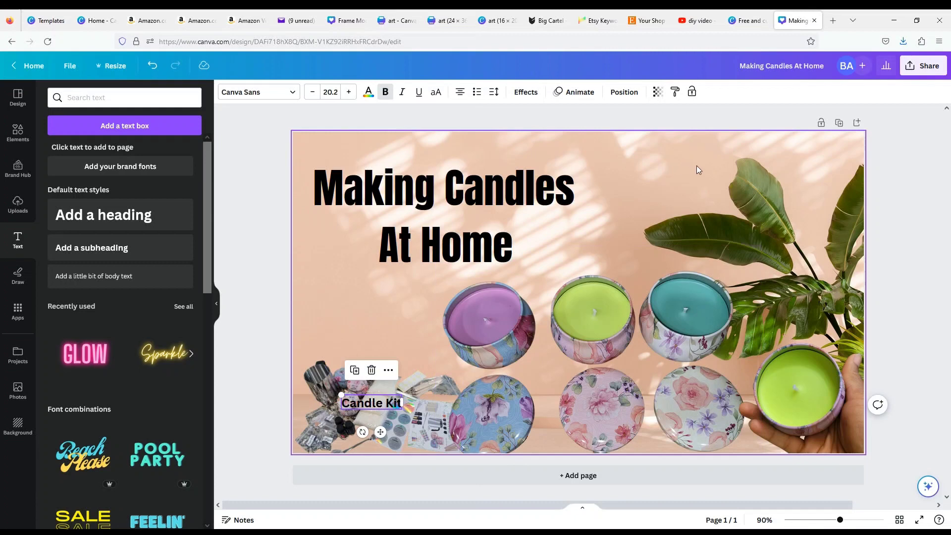
left_click(886, 185)
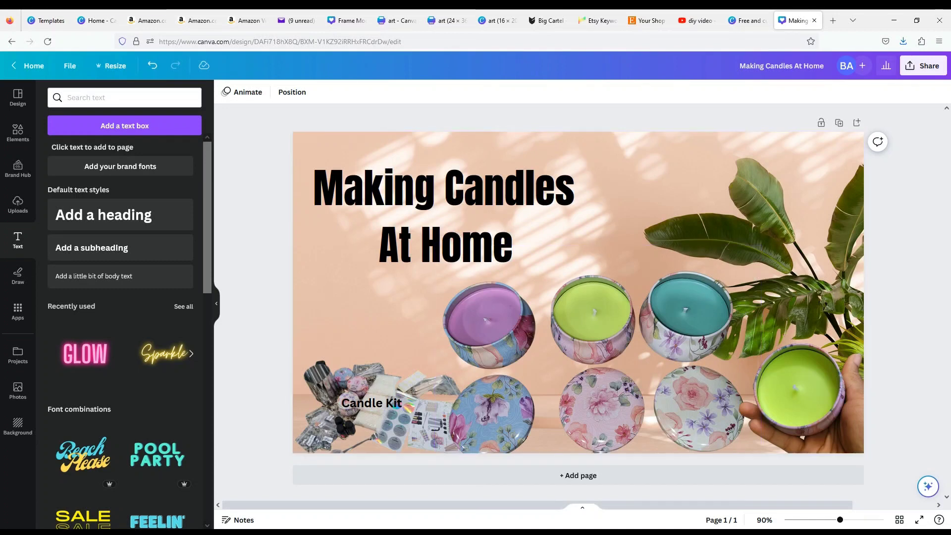
Step: Download the finished thumbnail as a PNG at size 1 (1,280 × 720 px) and dismiss the download notices
left_click(923, 69)
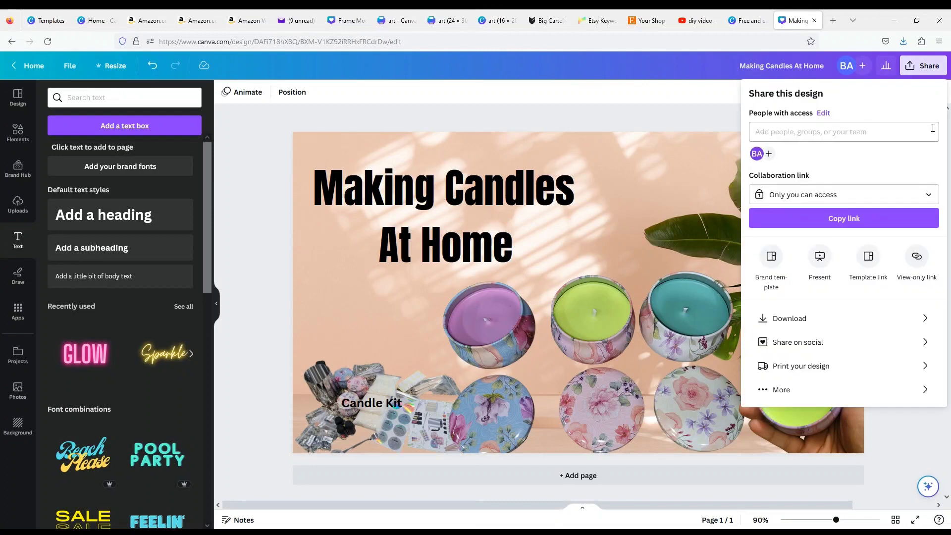
left_click(784, 320)
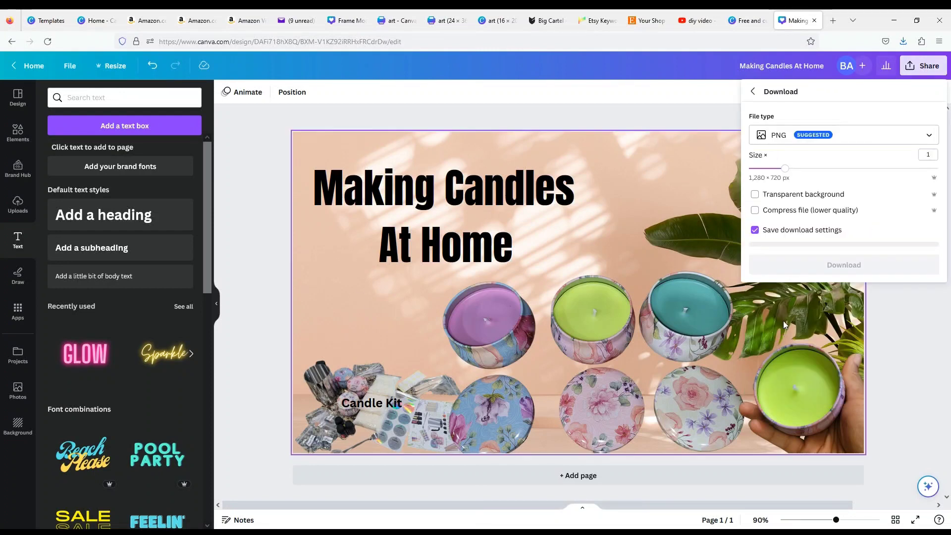
left_click(816, 140)
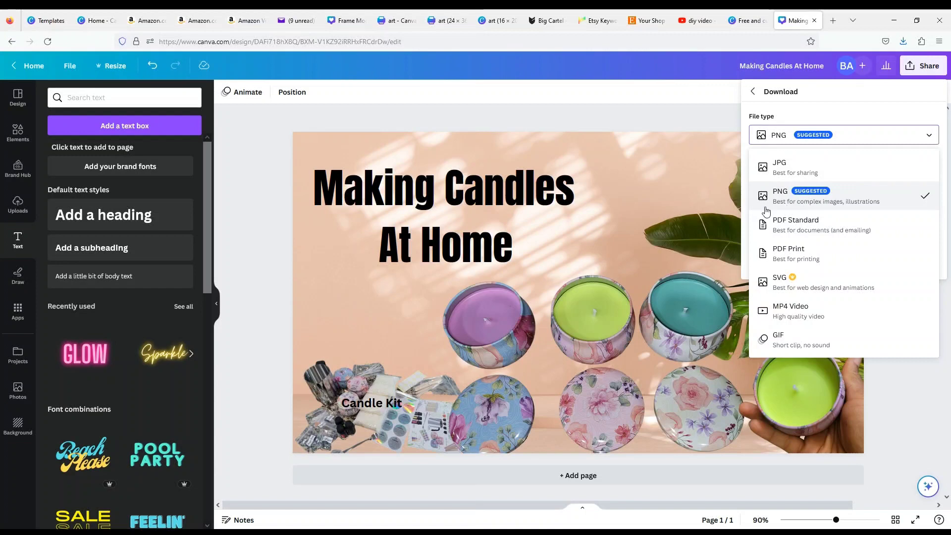
left_click(842, 203)
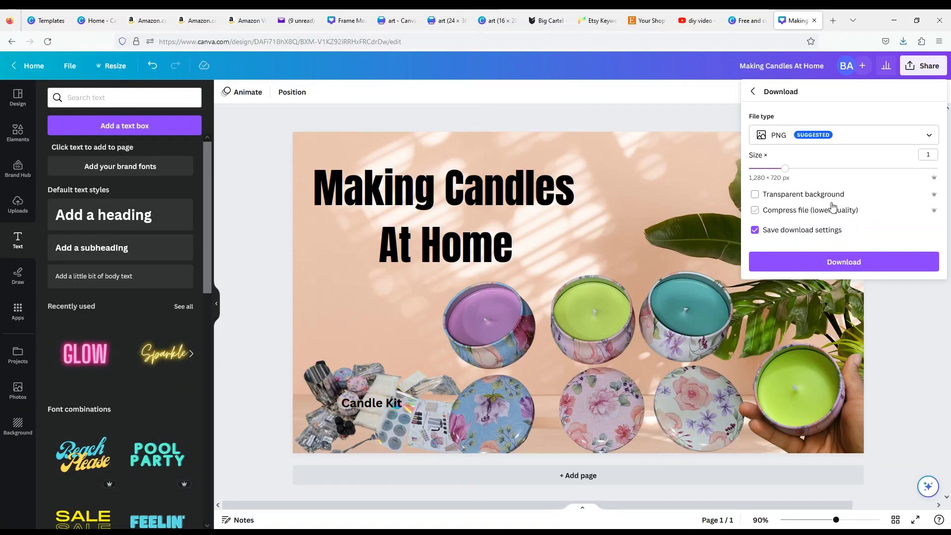
left_click(813, 262)
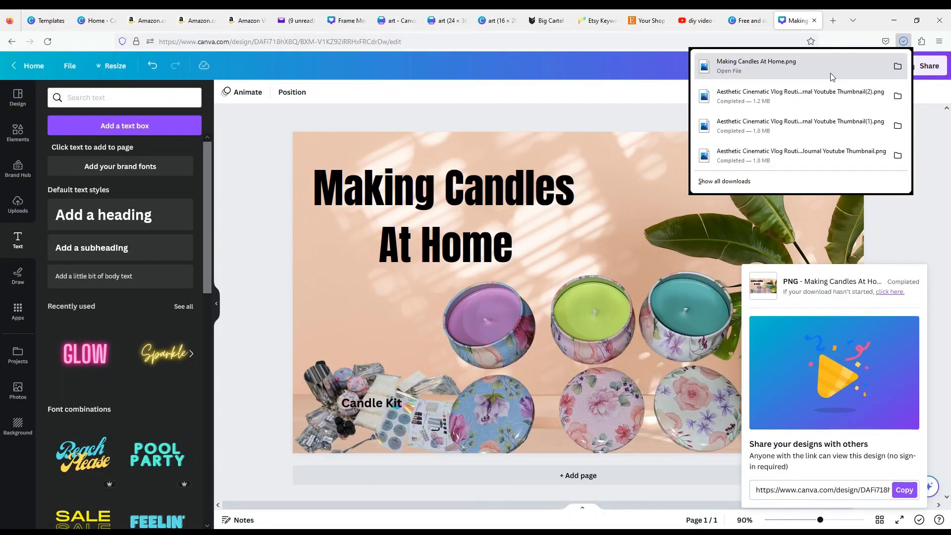
left_click(900, 221)
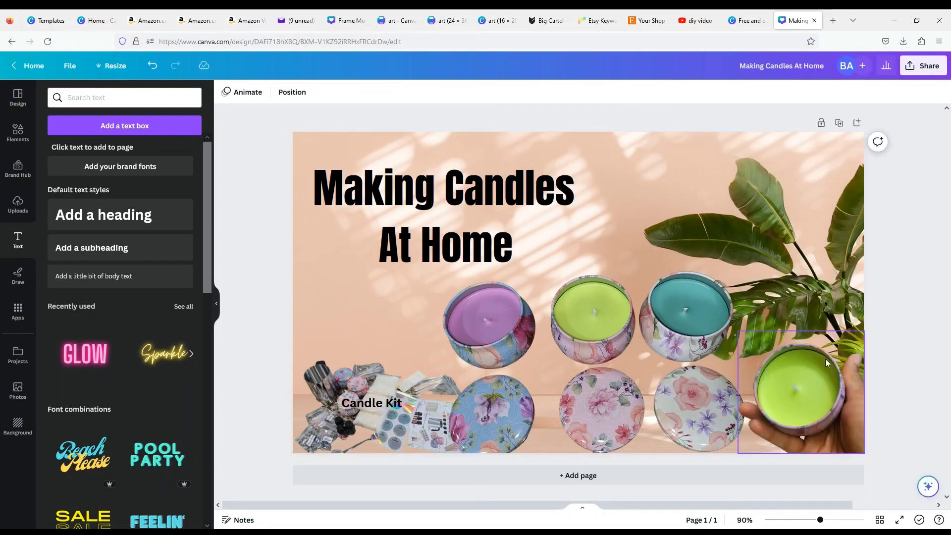
Step: Add a blank second page after the thumbnail and delete it again
left_click(574, 482)
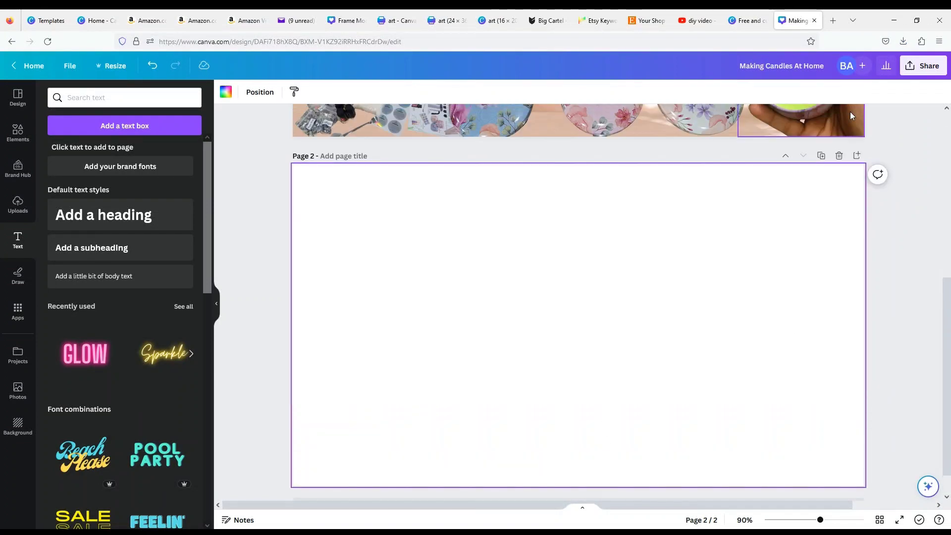
left_click(839, 152)
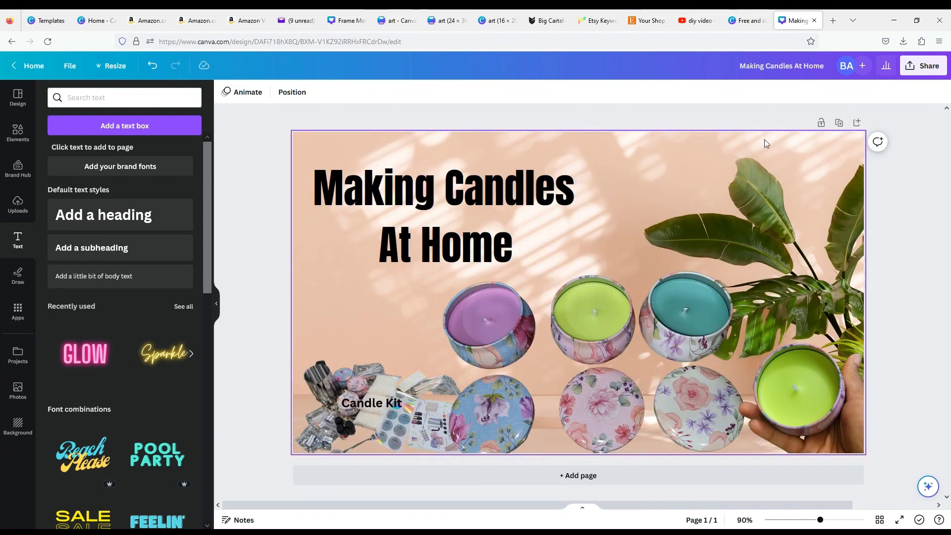
Step: Duplicate the thumbnail page, including all its photos and text, as page 2
left_click(841, 123)
scroll(518, 224, "up", 3)
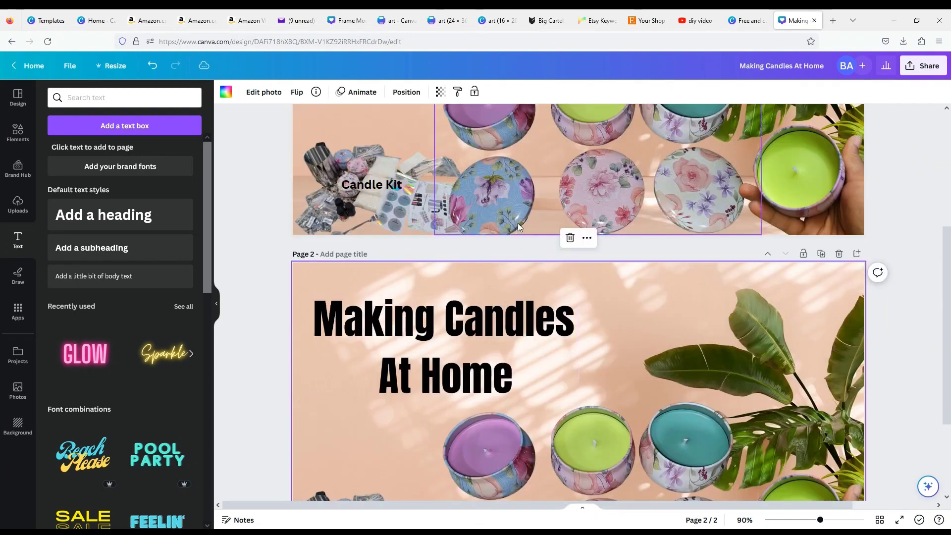
scroll(578, 295, "down", 3)
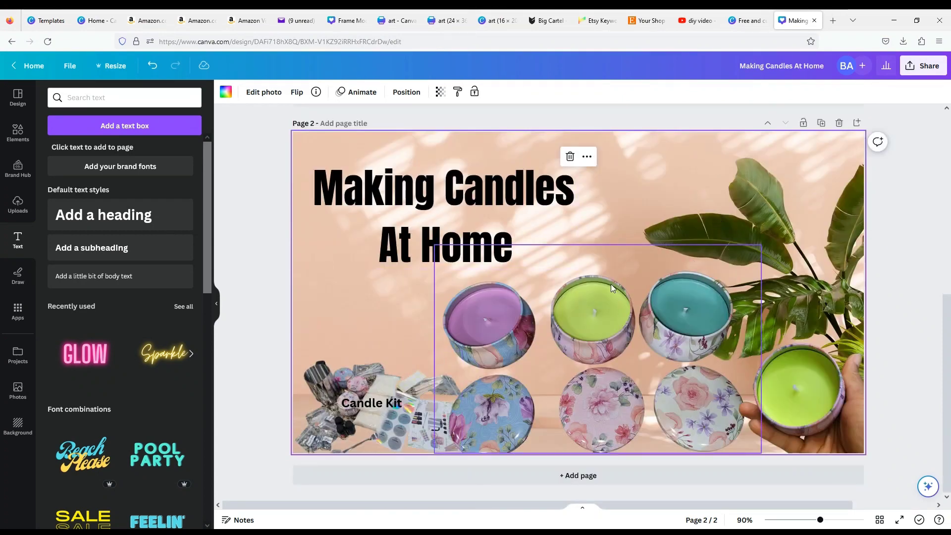
Step: Restrict the PNG download's page selection to Page 1 only, and close the download settings without downloading
left_click(926, 69)
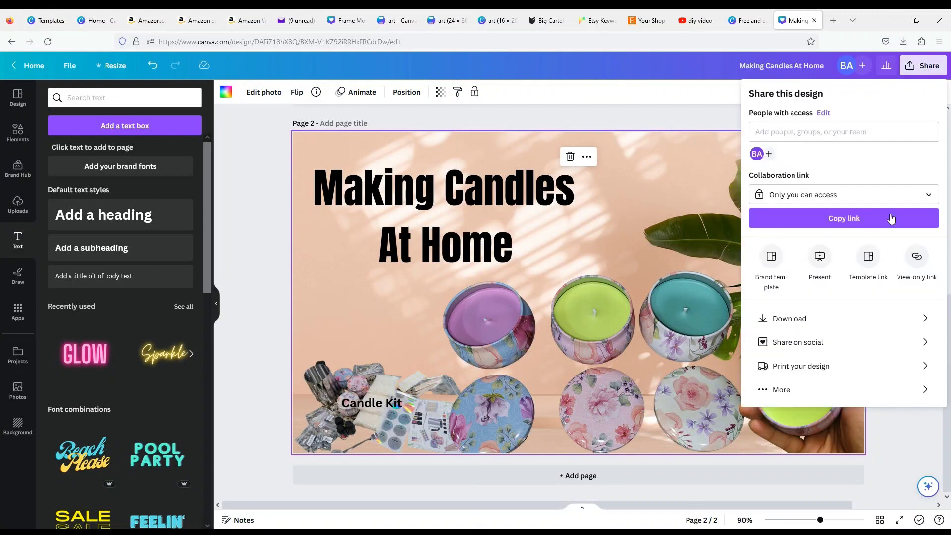
left_click(786, 320)
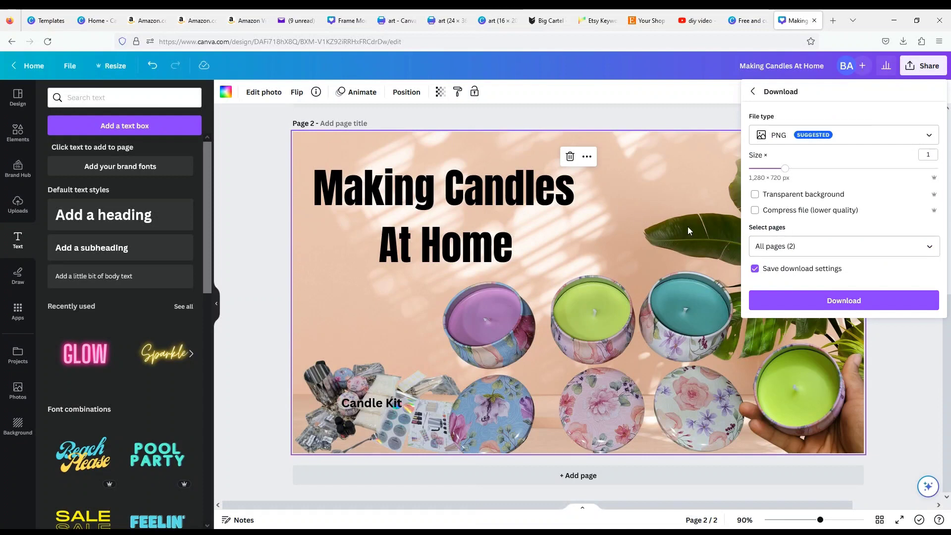
left_click(934, 253)
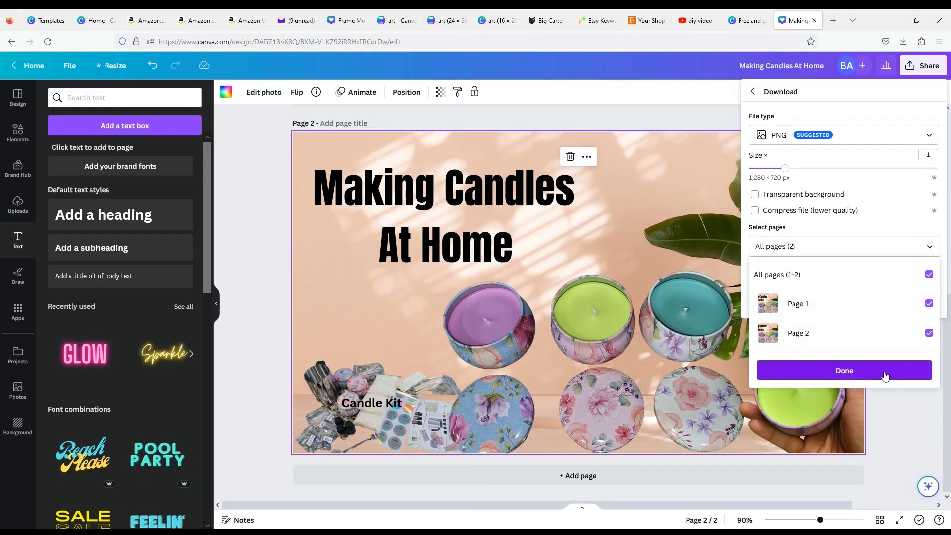
left_click(929, 274)
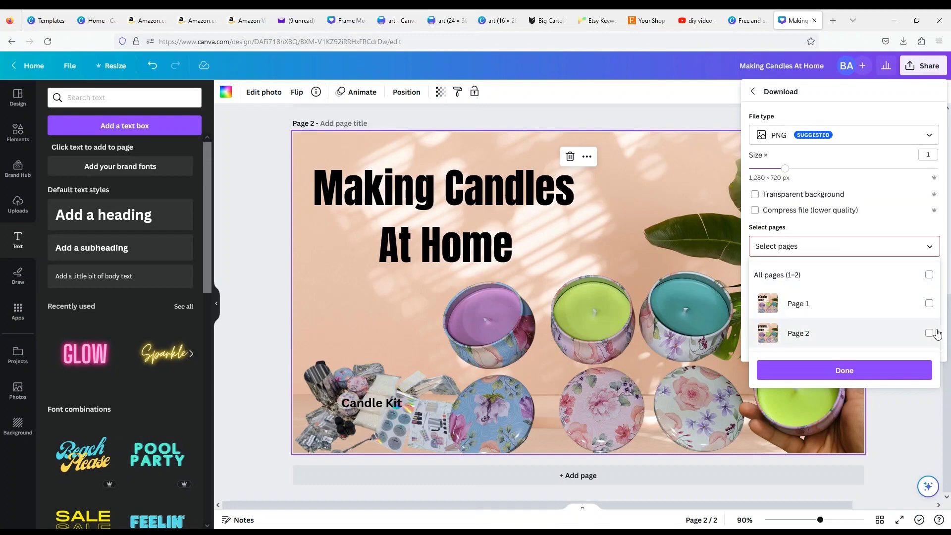
left_click(925, 337)
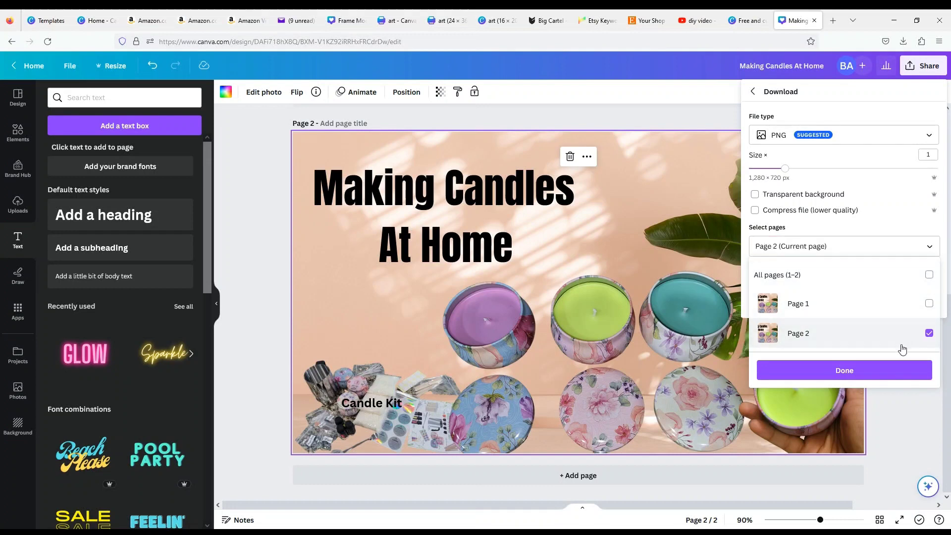
left_click(928, 334)
left_click(929, 303)
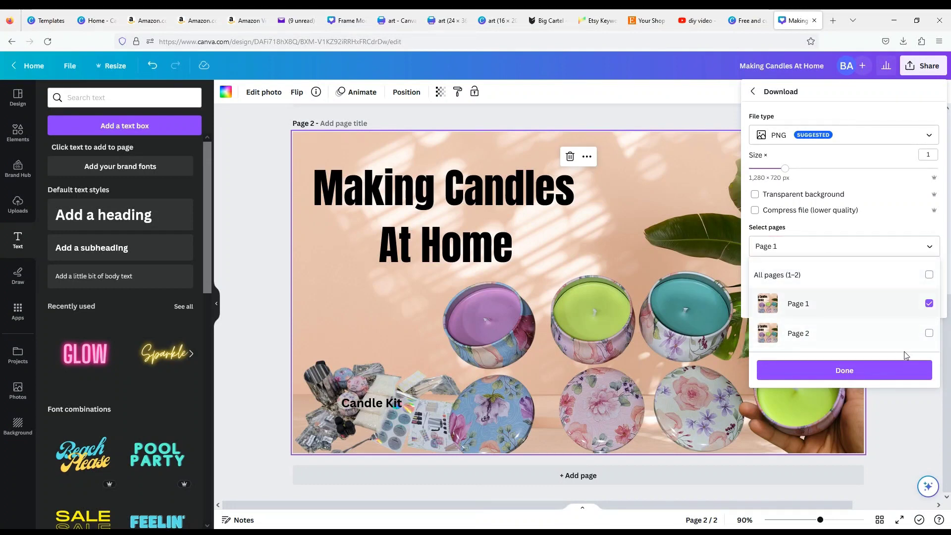
left_click(707, 124)
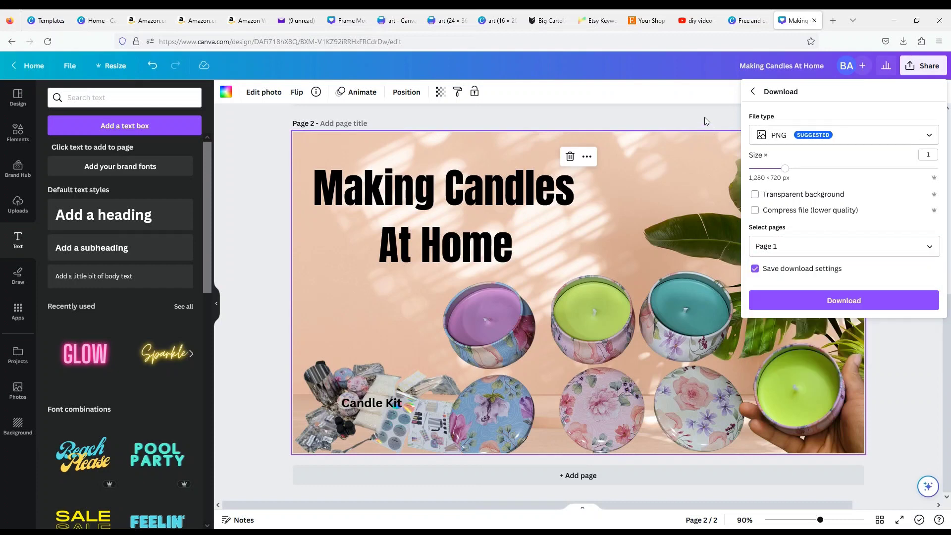
left_click(781, 158)
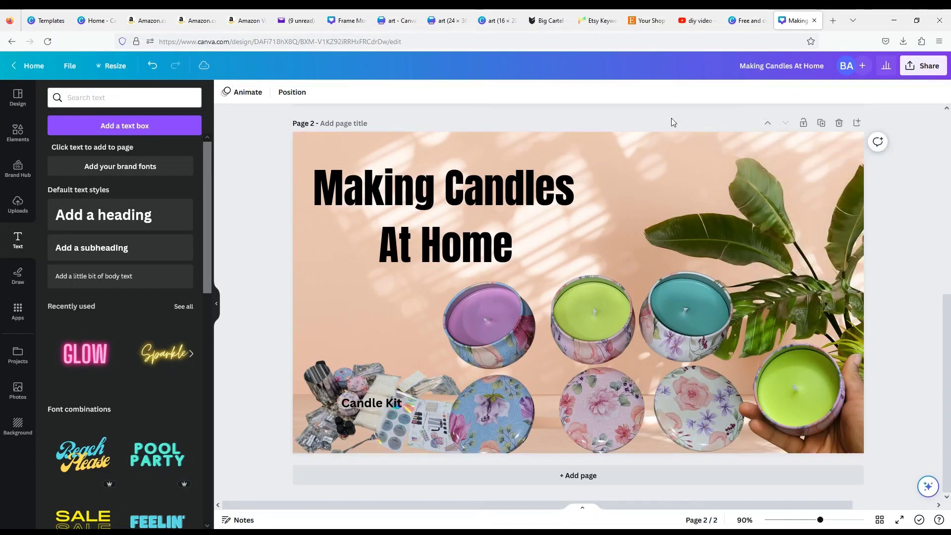
Step: Delete the duplicate thumbnail on page 2 and clear the selection on the original page
left_click(839, 123)
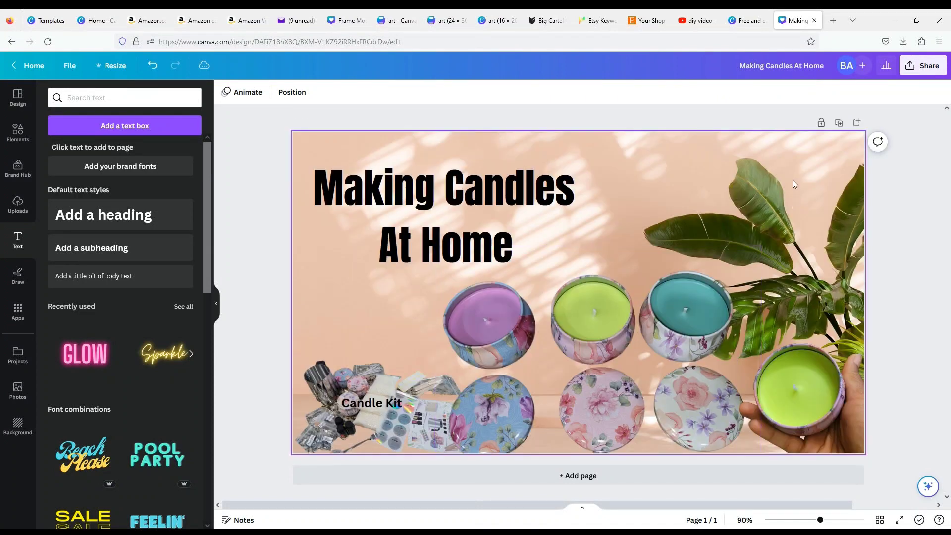
left_click(798, 167)
left_click(903, 194)
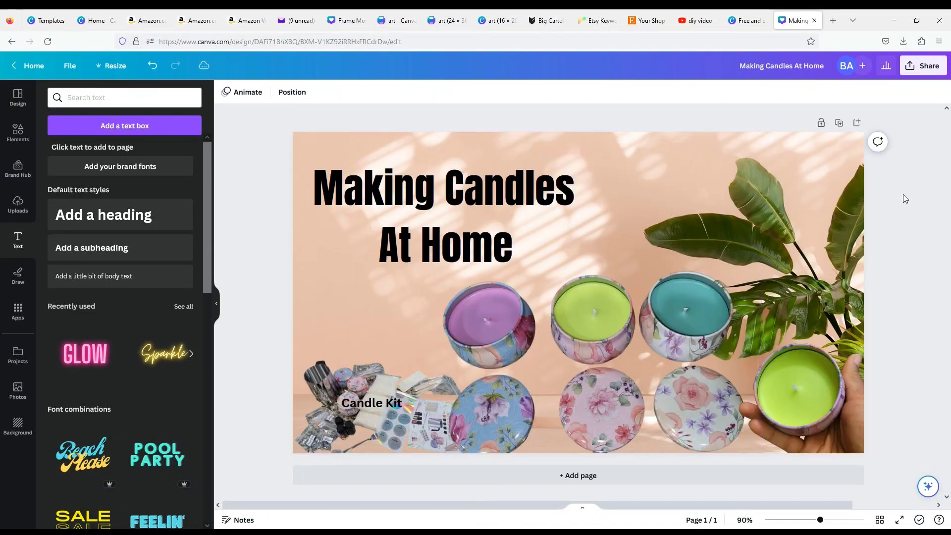